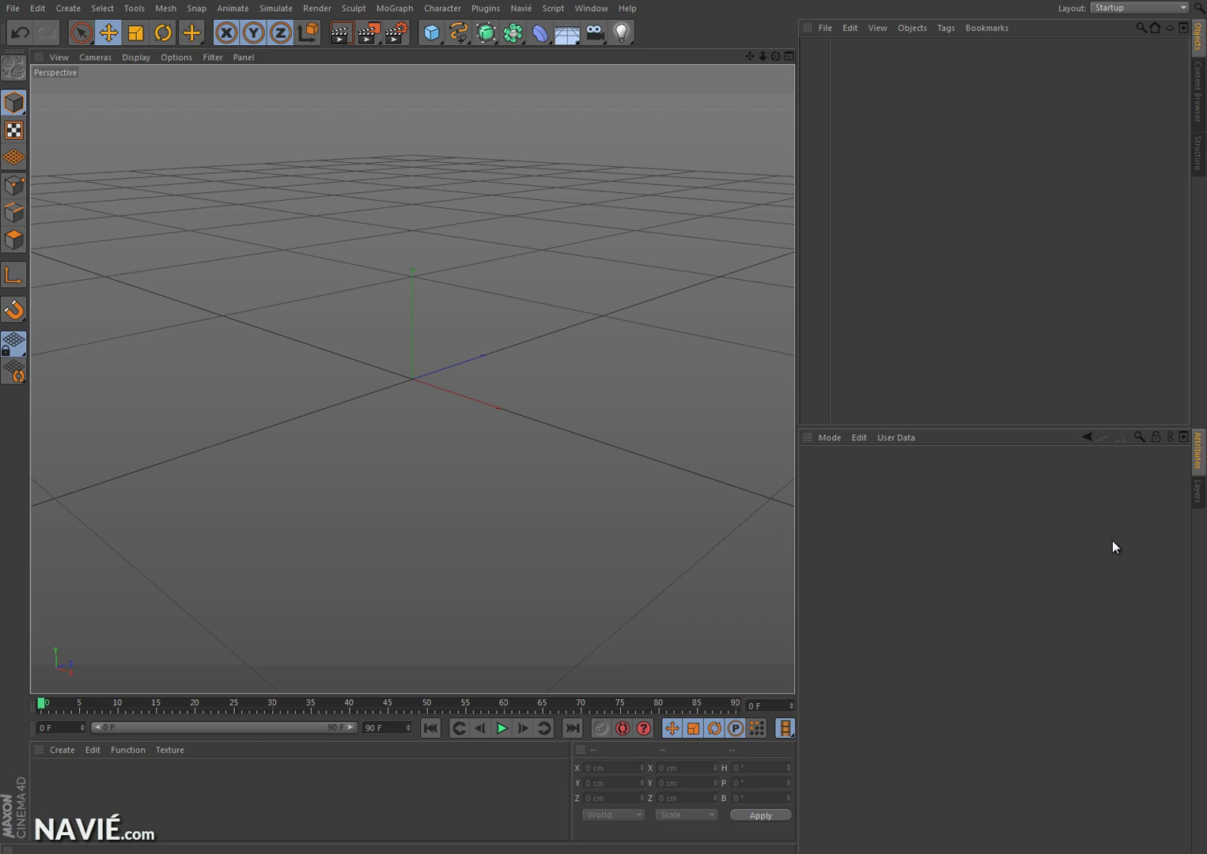
Bring up the Navié > Effex Framework menu to reach the Effex Scene entry.
click(526, 11)
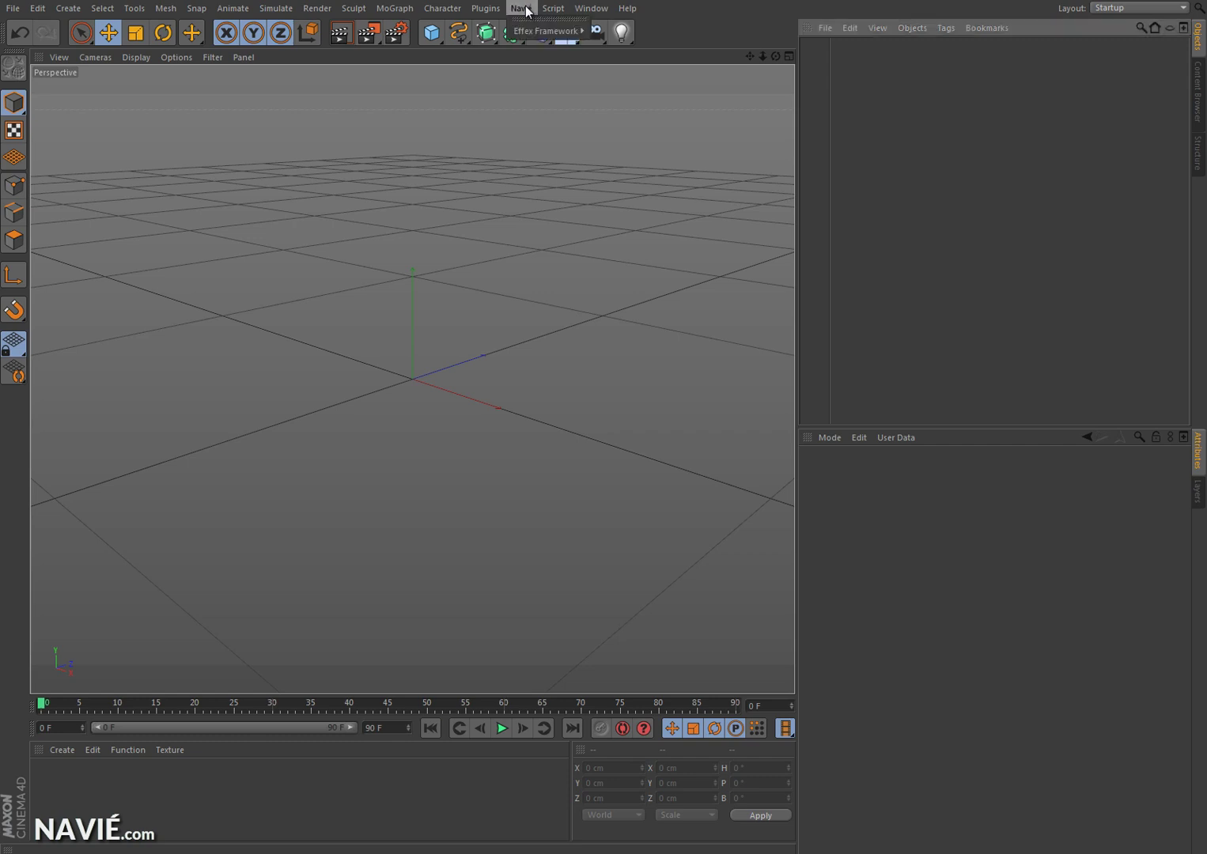
mouse_move(524, 29)
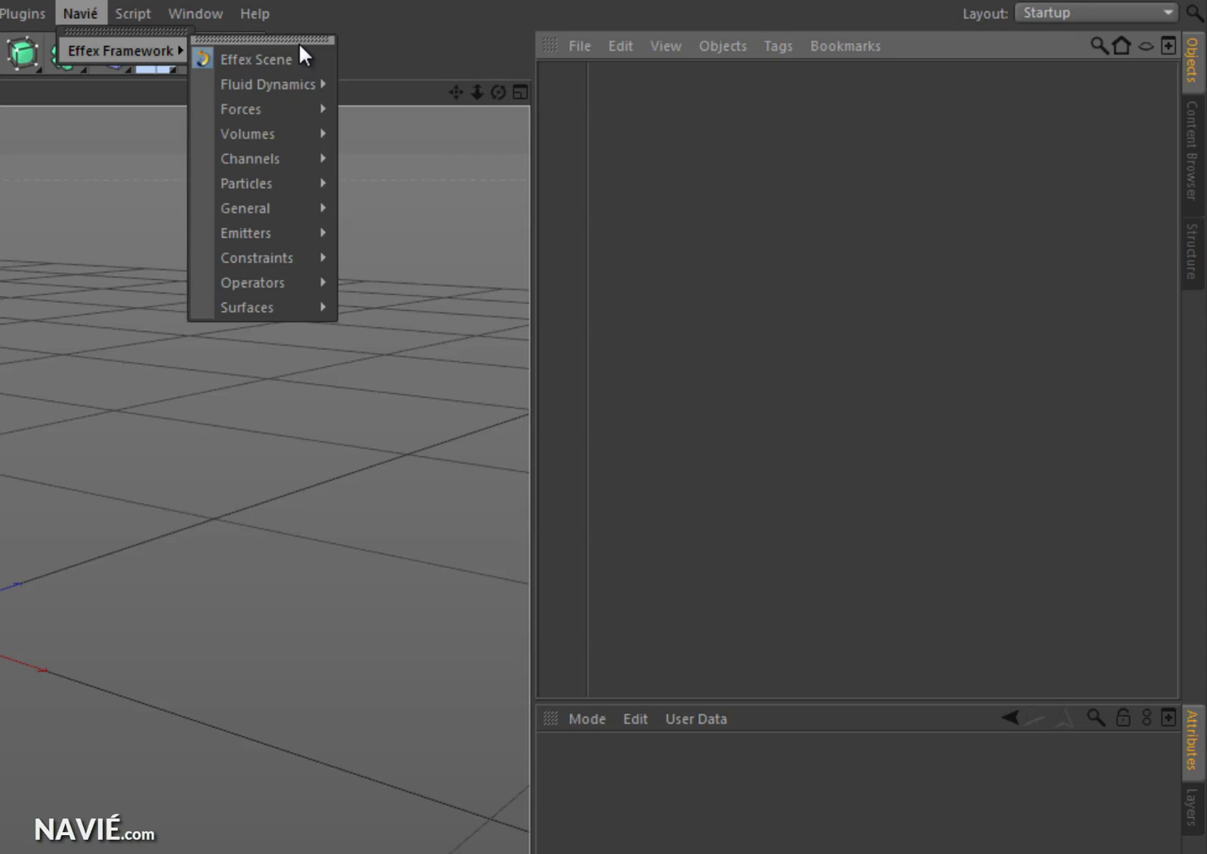
mouse_move(292, 85)
mouse_move(477, 94)
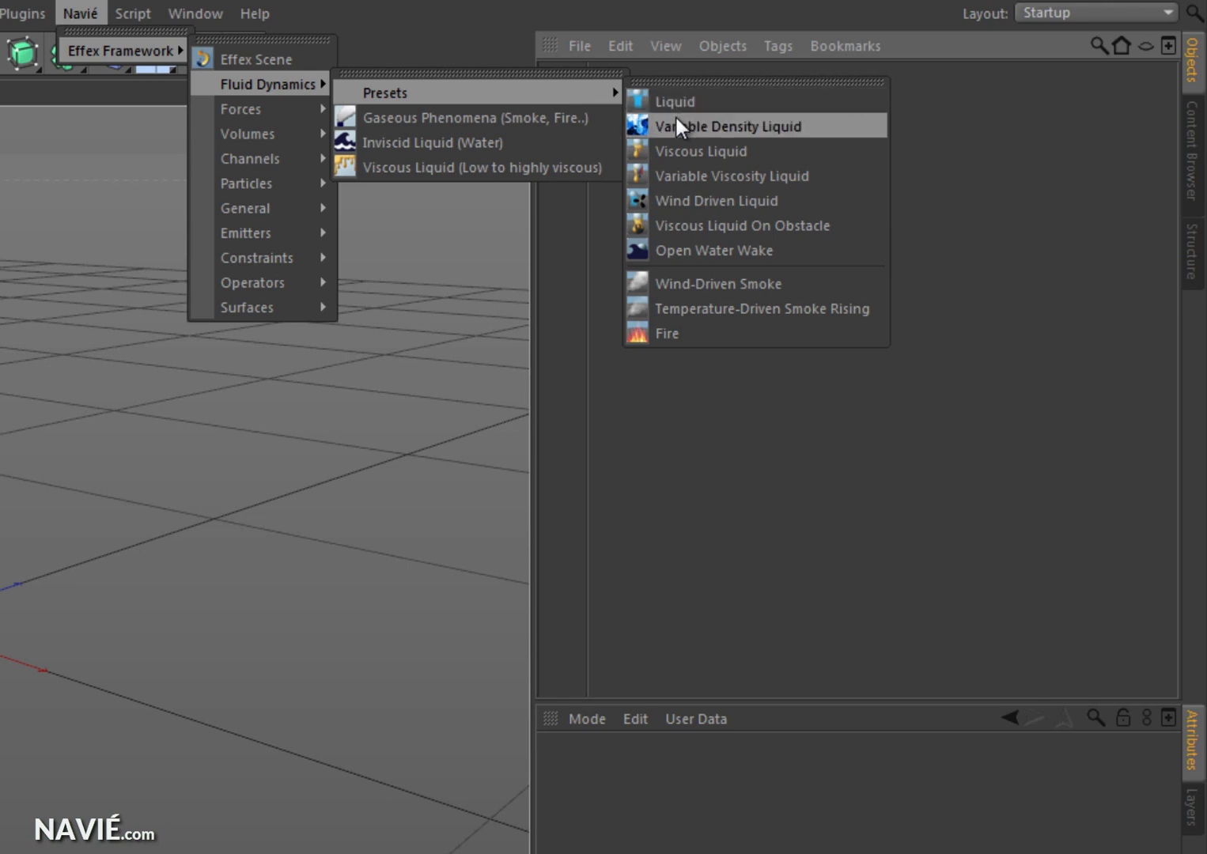
Add an Effex Scene and an Inviscid Liquid (Water) from a torn-off Fluid Dynamics palette.
click(275, 57)
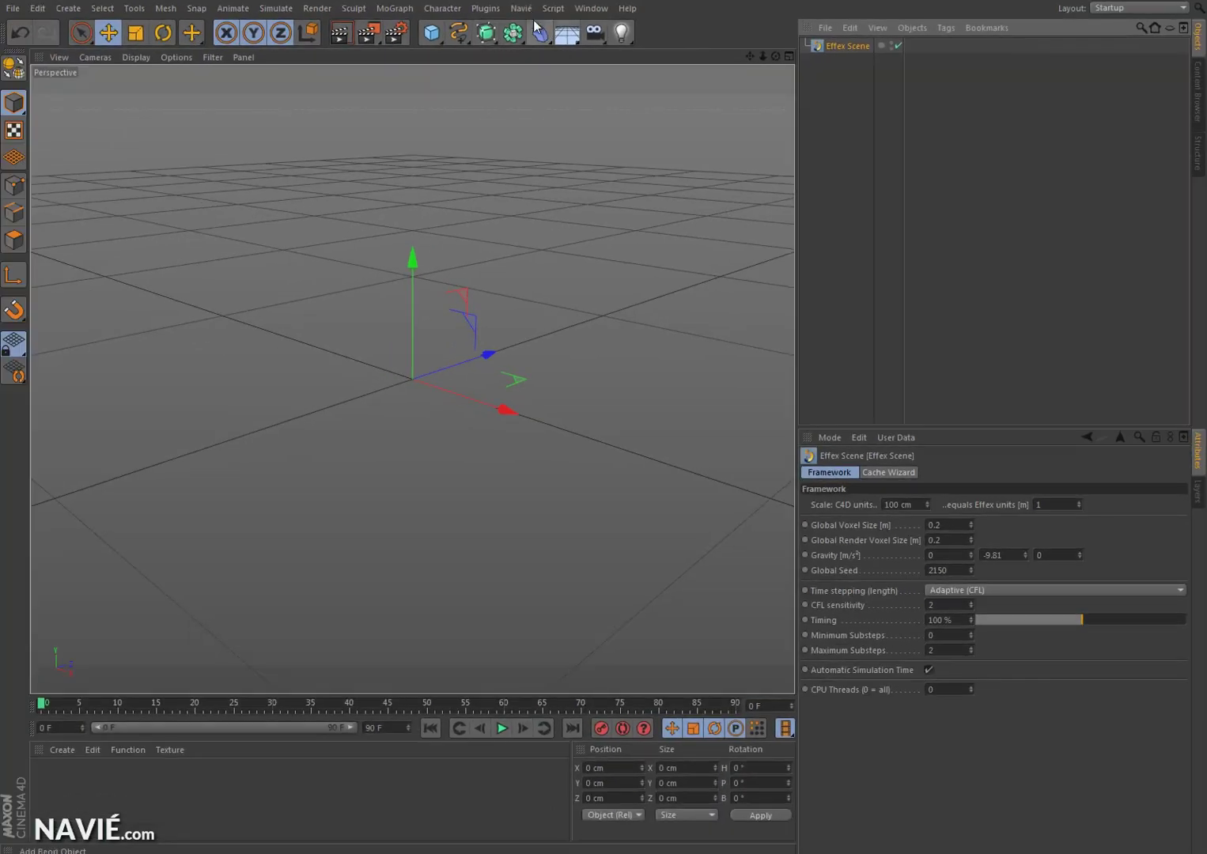
click(521, 8)
mouse_move(557, 30)
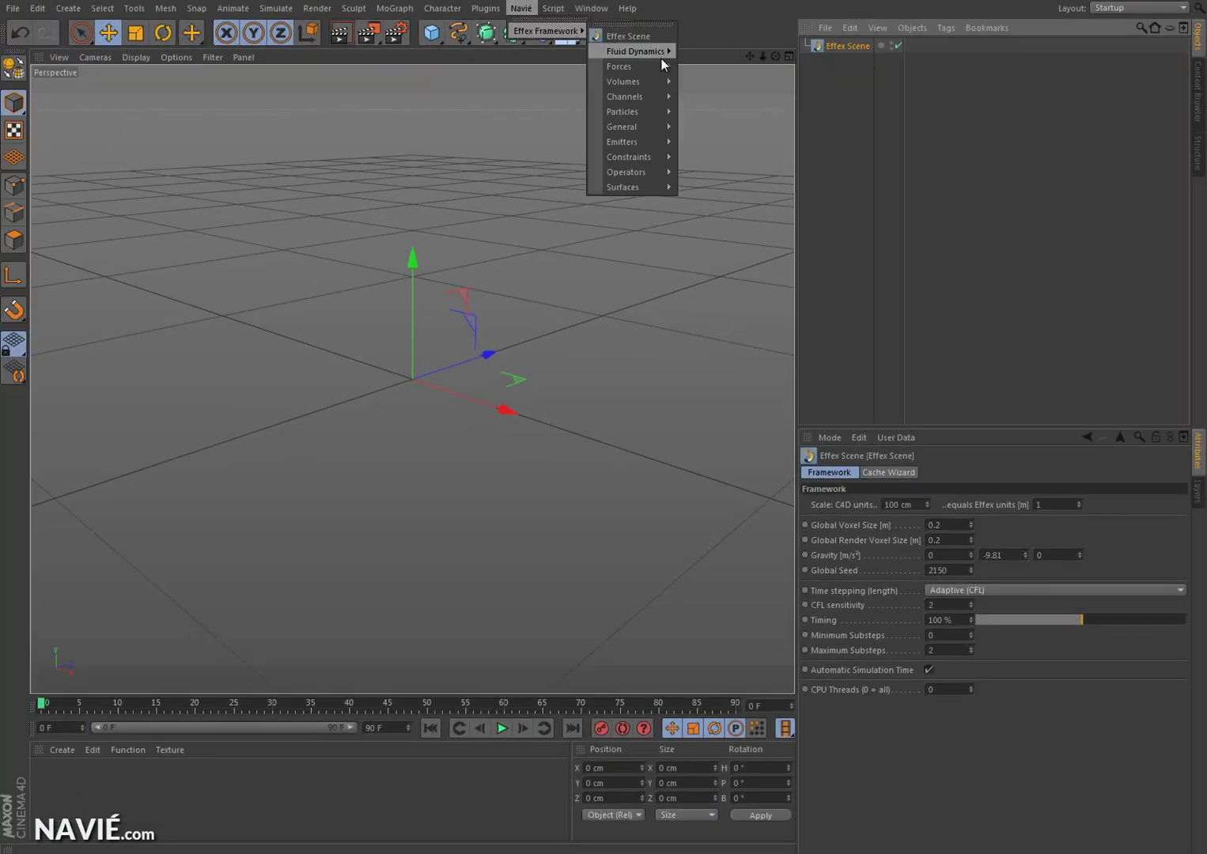
mouse_move(663, 50)
click(749, 43)
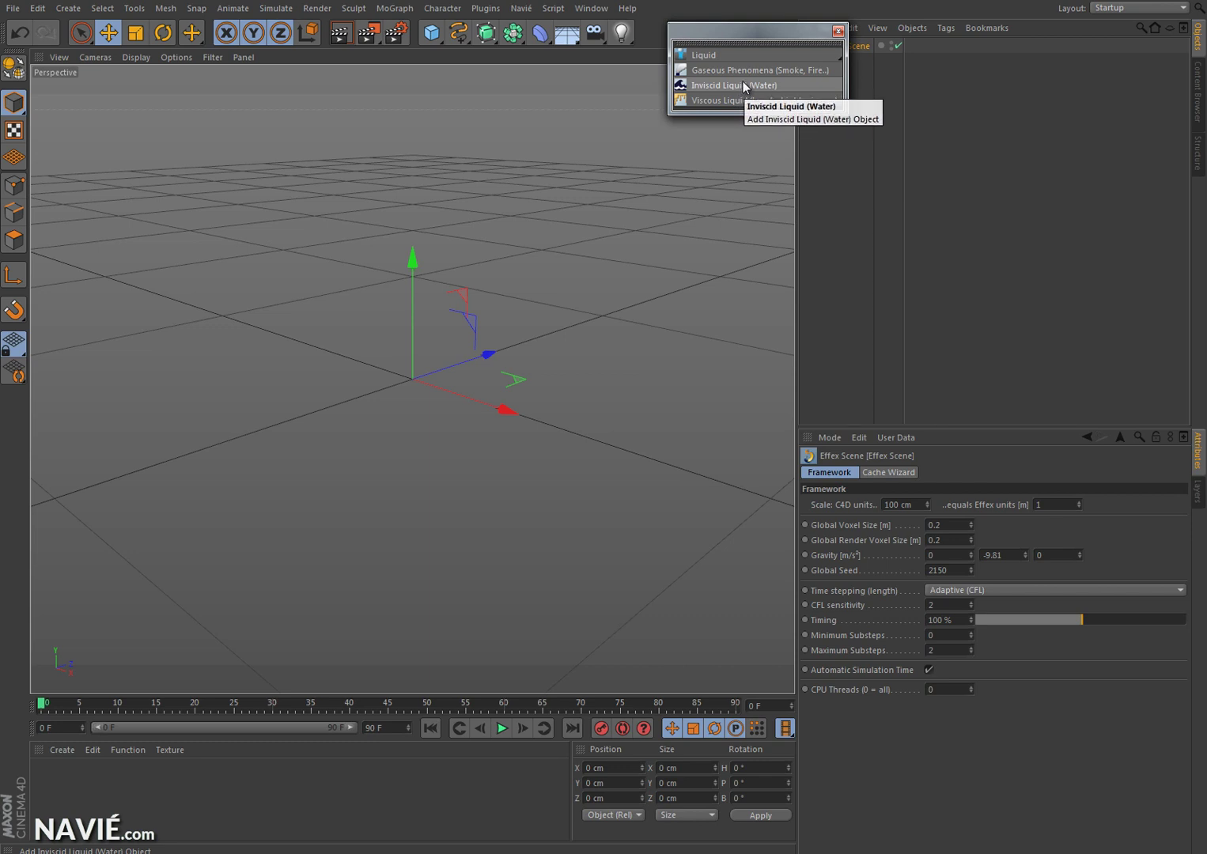
click(744, 86)
Nest the liquid under Effex Scene and frame its 500 cm container from above.
drag(767, 34, 593, 131)
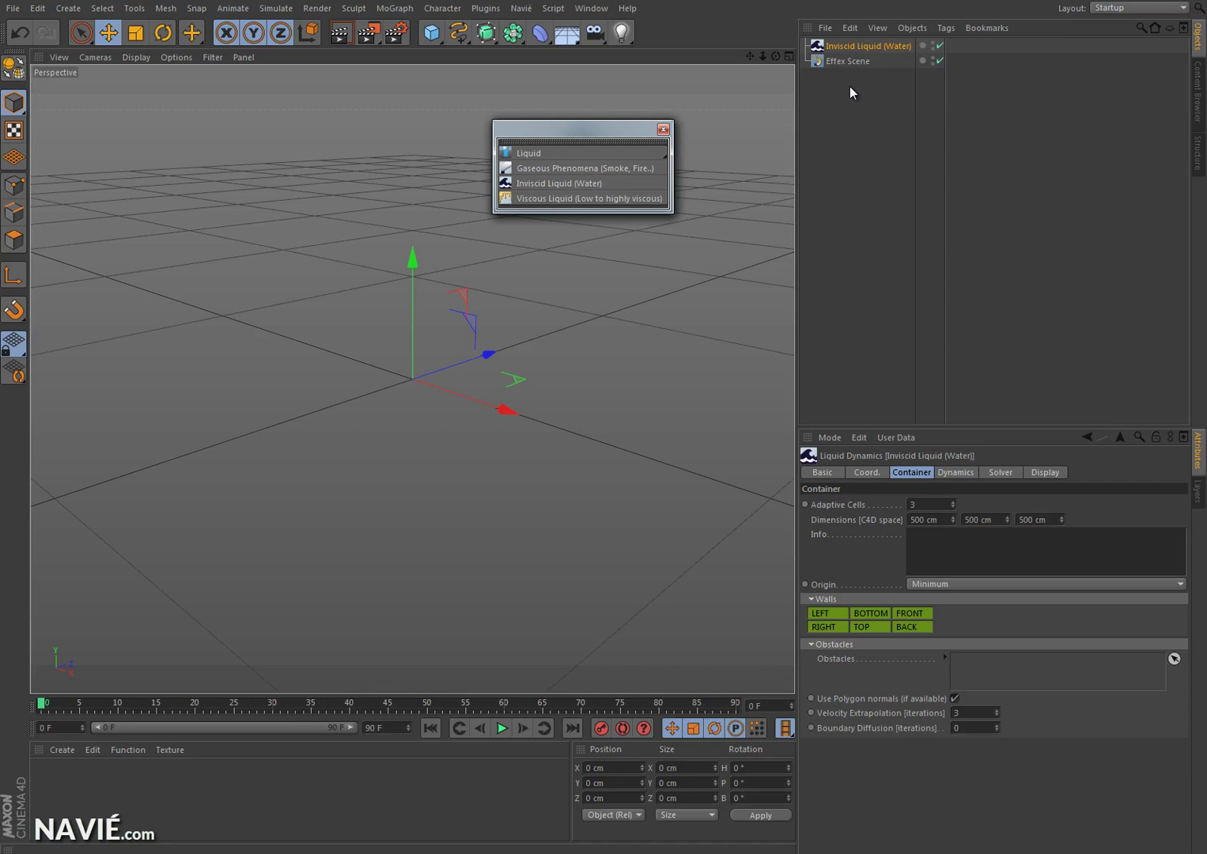
drag(839, 45, 842, 57)
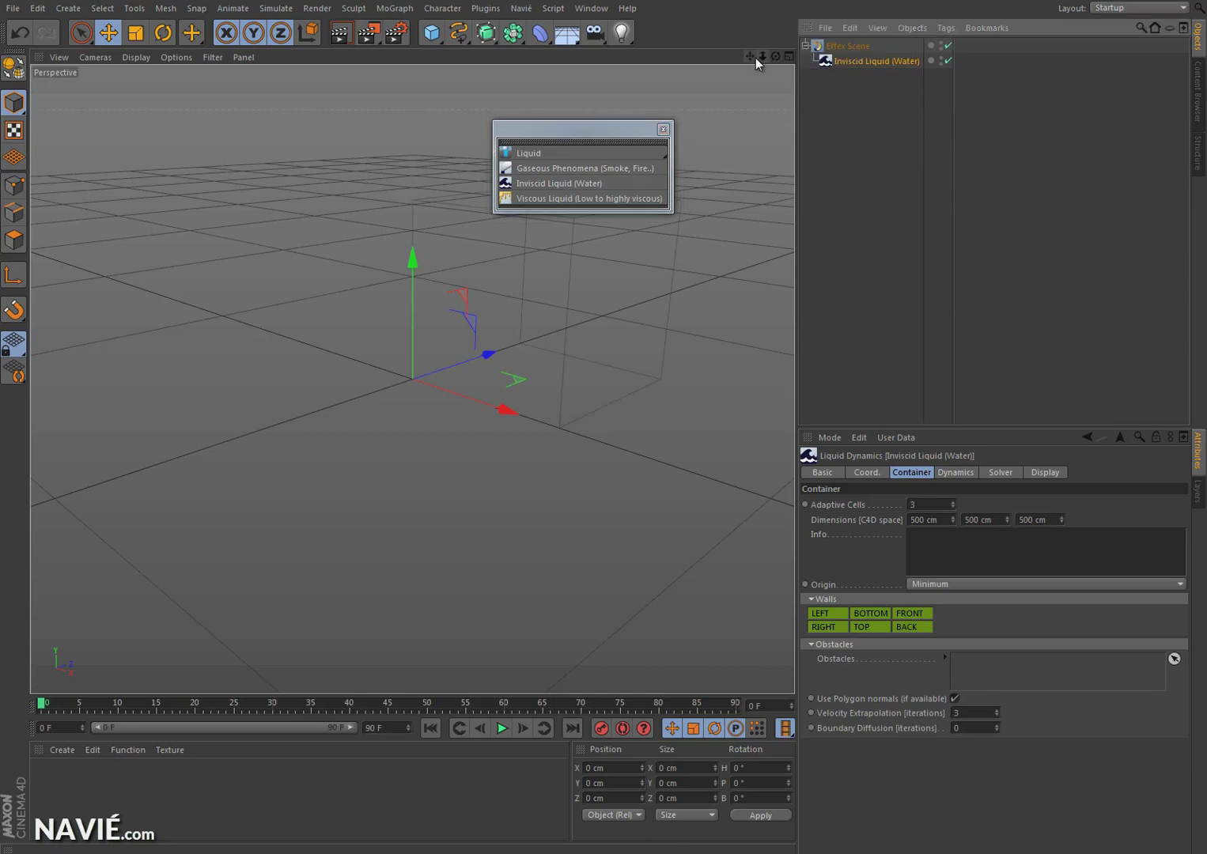
mouse_move(750, 57)
mouse_down()
mouse_move(603, 436)
mouse_move(762, 57)
mouse_move(604, 426)
mouse_move(451, 463)
mouse_up()
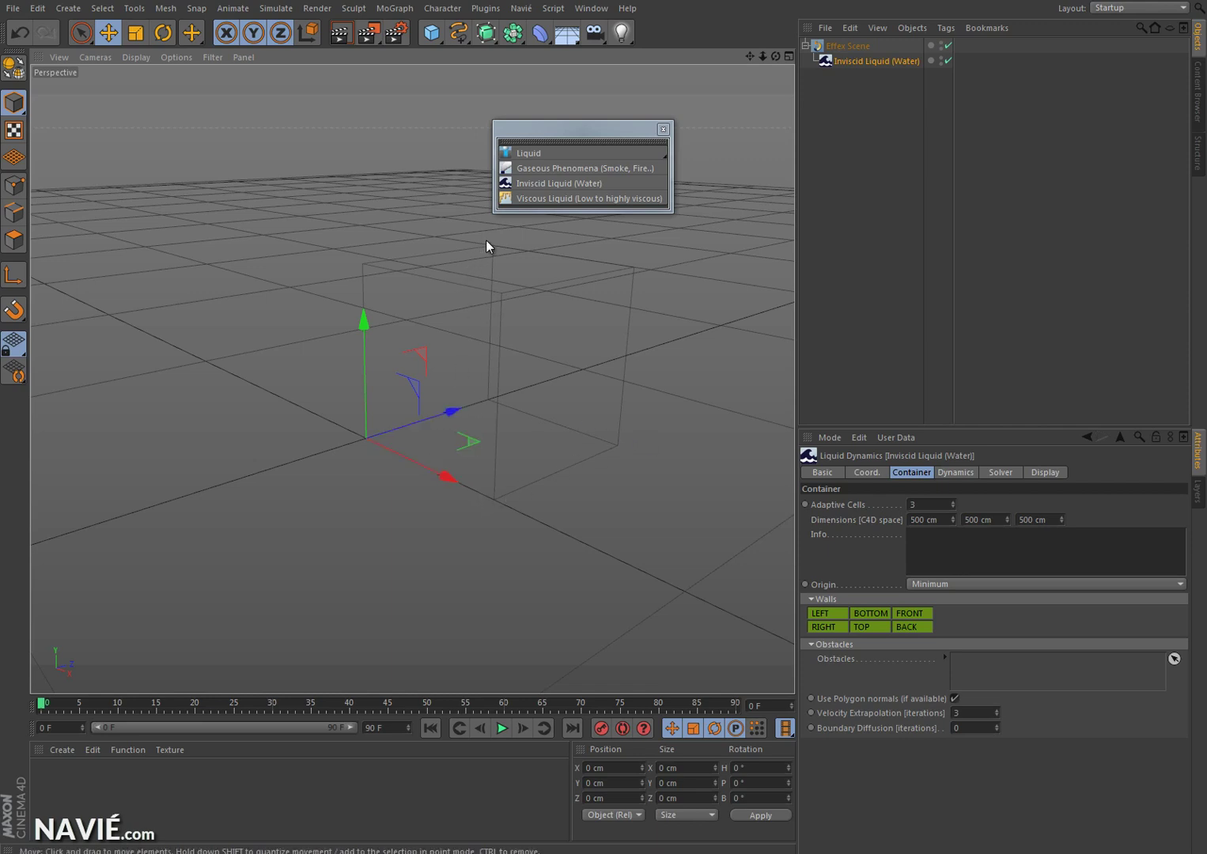
drag(775, 57, 546, 299)
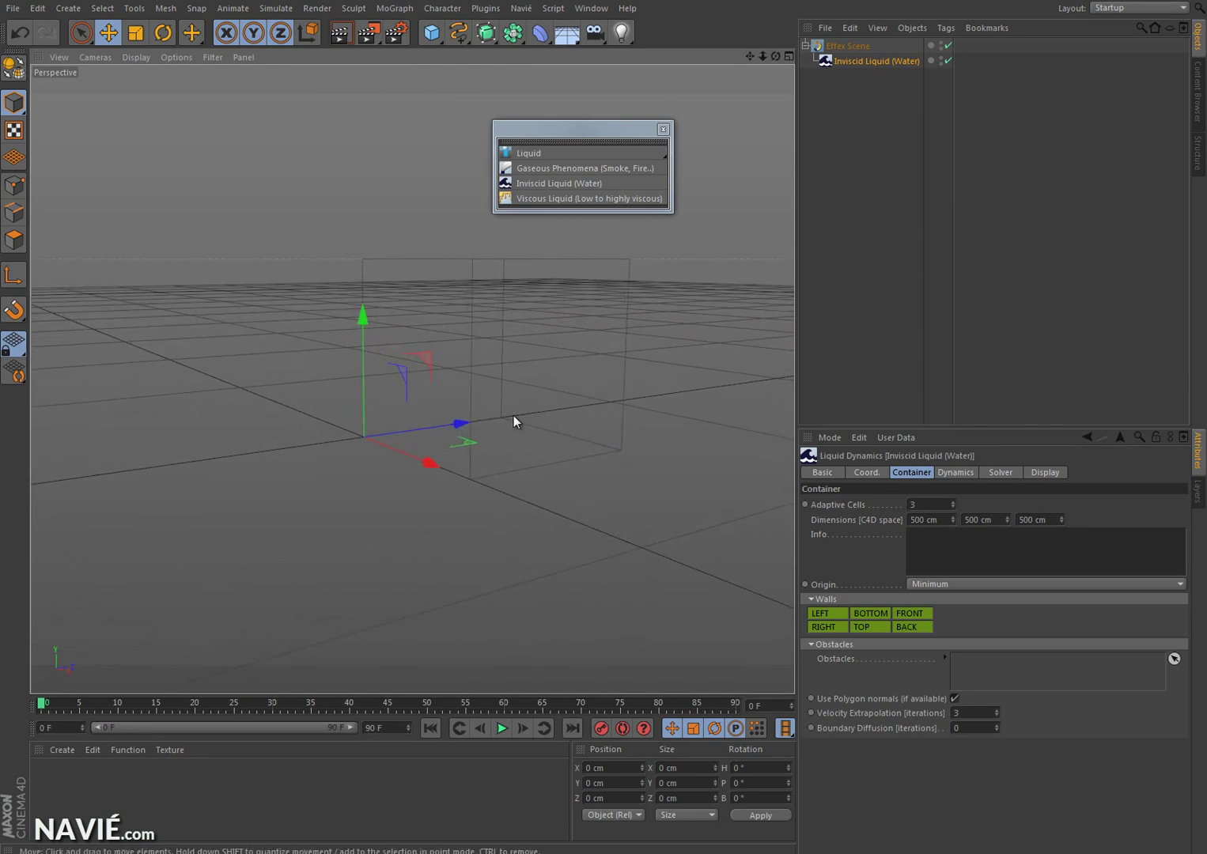
drag(775, 55, 603, 429)
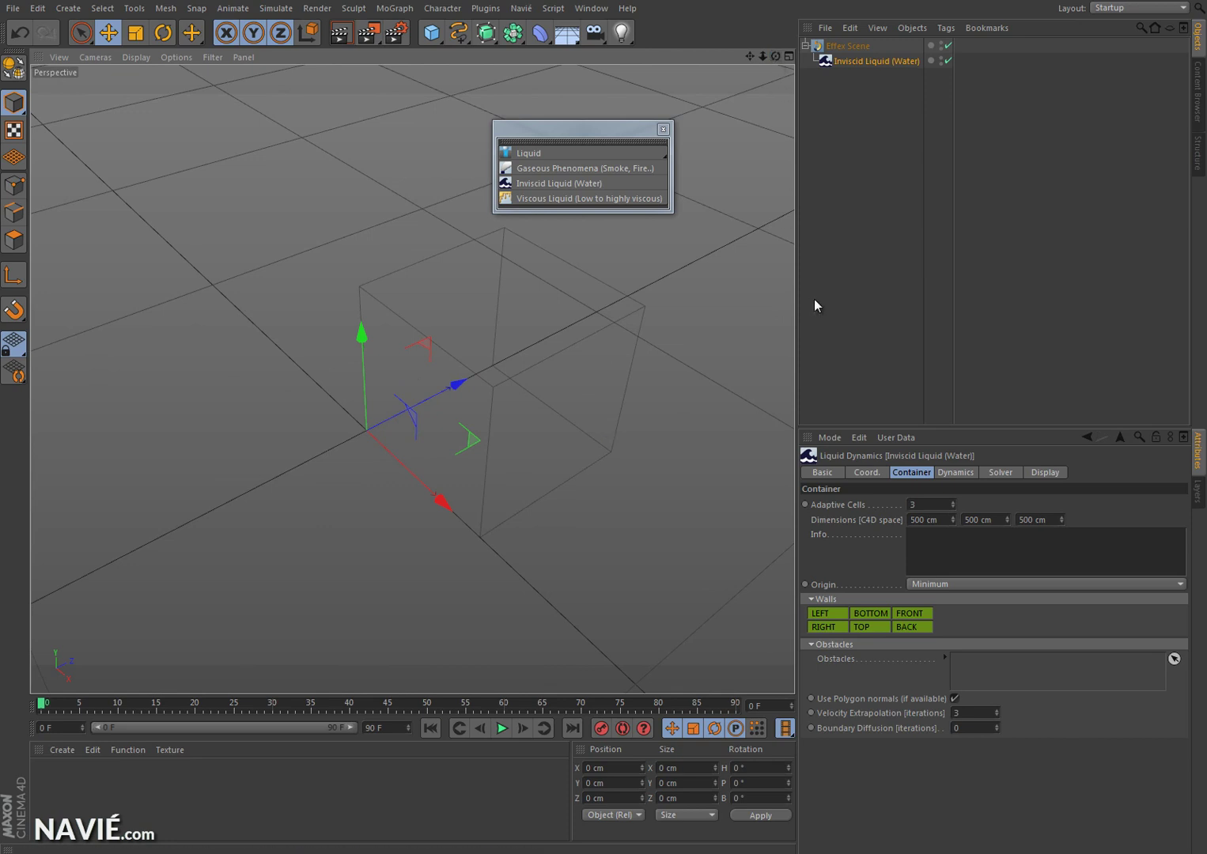
Add a 100 cm radius Sphere at the origin and select the liquid to show its Container settings.
click(431, 32)
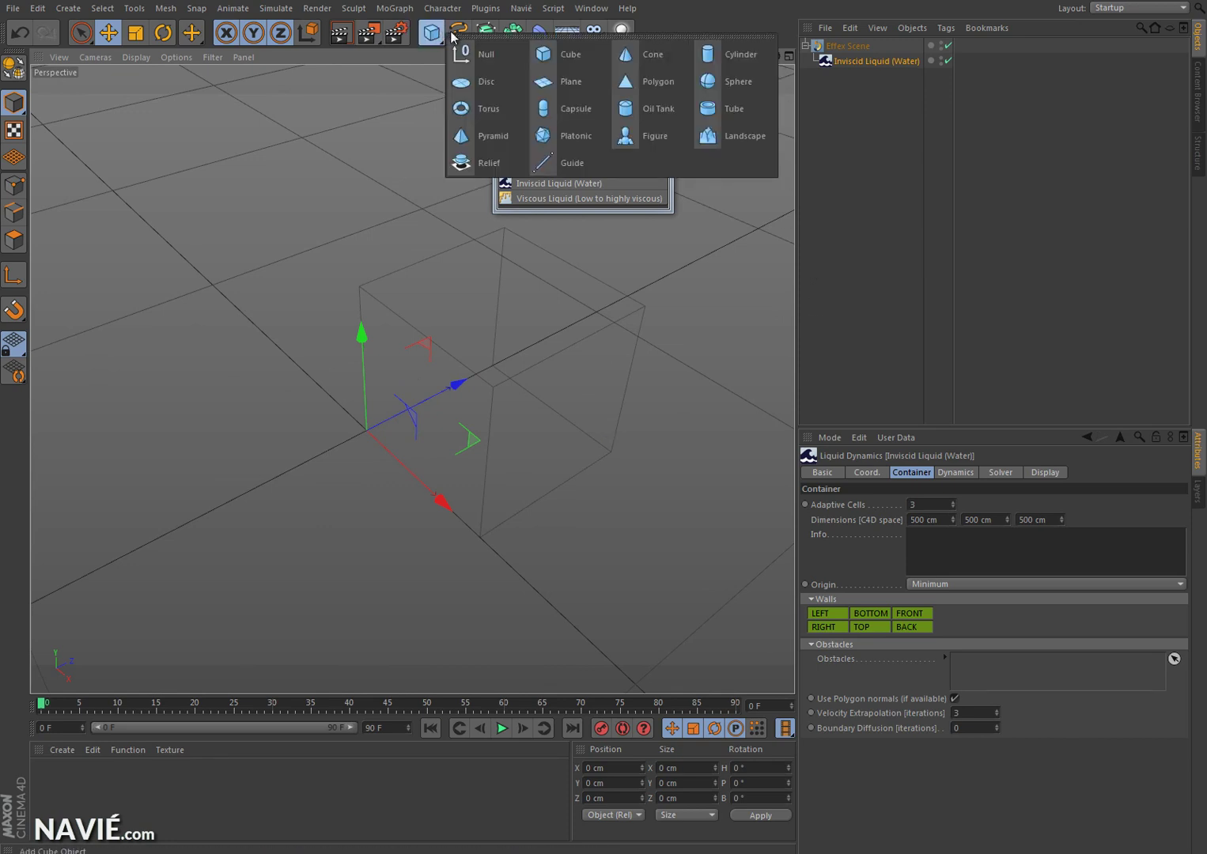
click(734, 81)
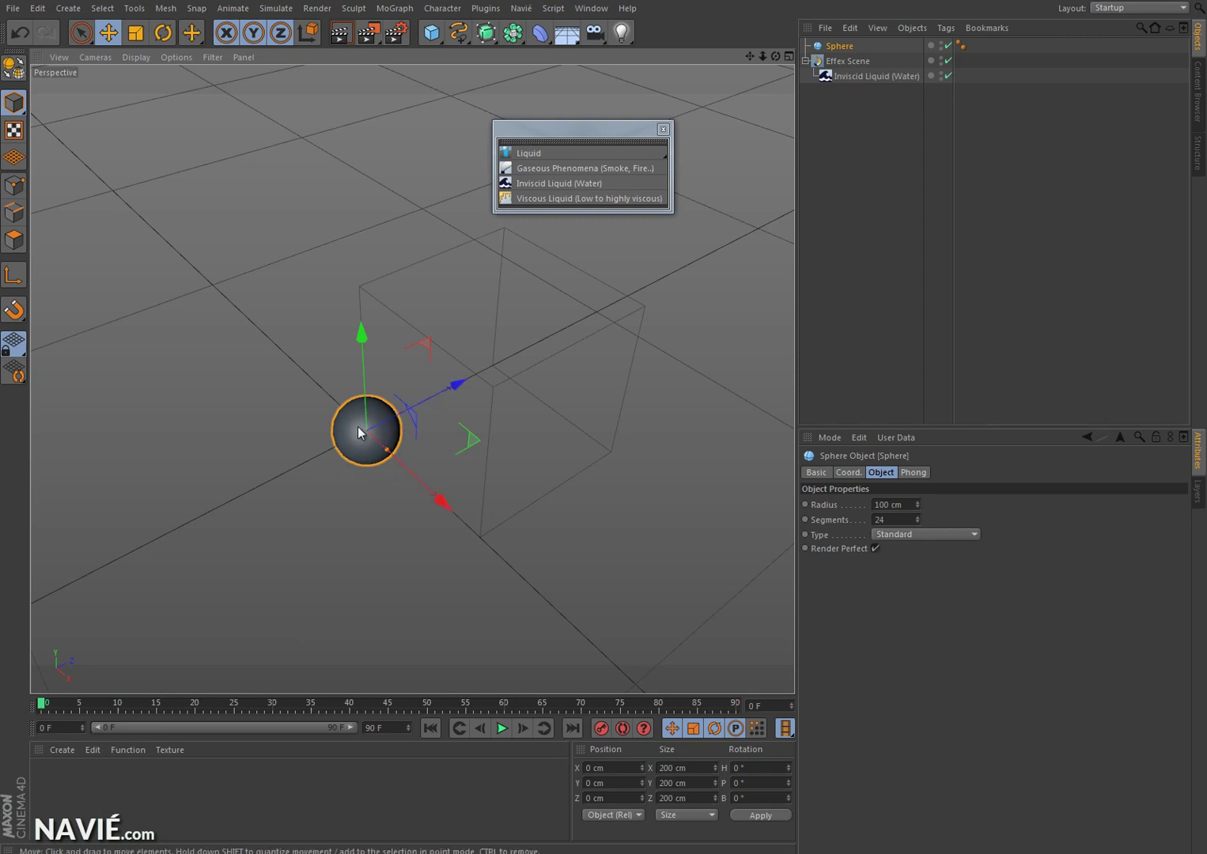
mouse_move(775, 56)
mouse_down()
mouse_move(596, 424)
mouse_move(764, 60)
mouse_up()
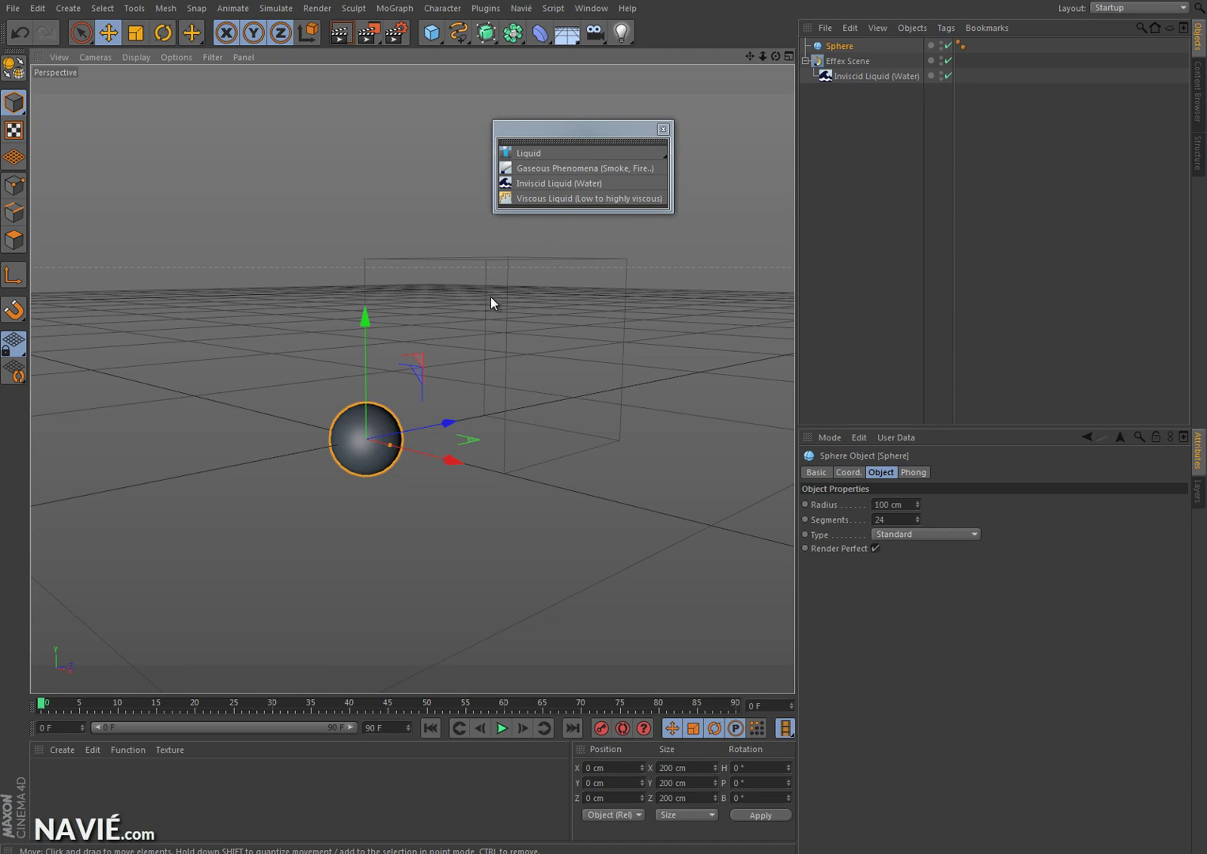
click(861, 77)
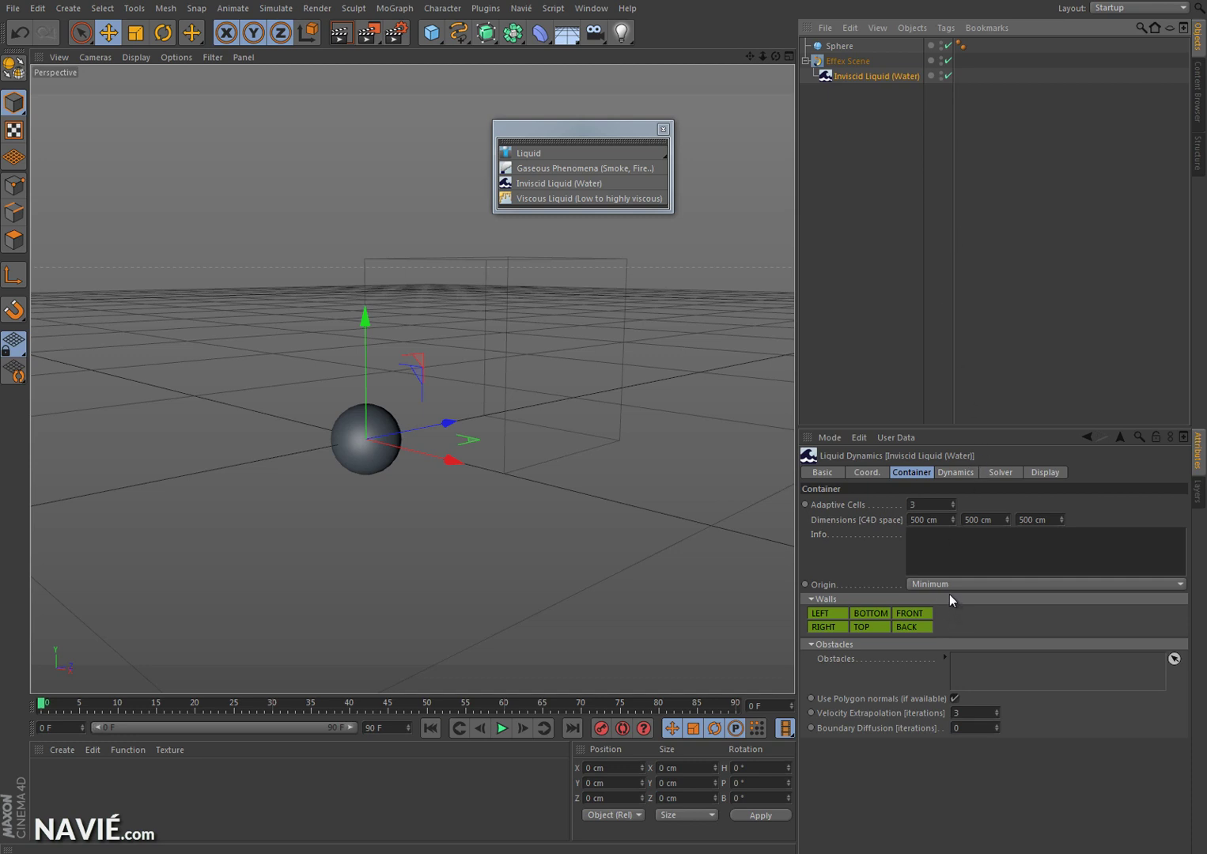
Centre the container origin on the scene origin and inspect it around the sphere.
click(823, 585)
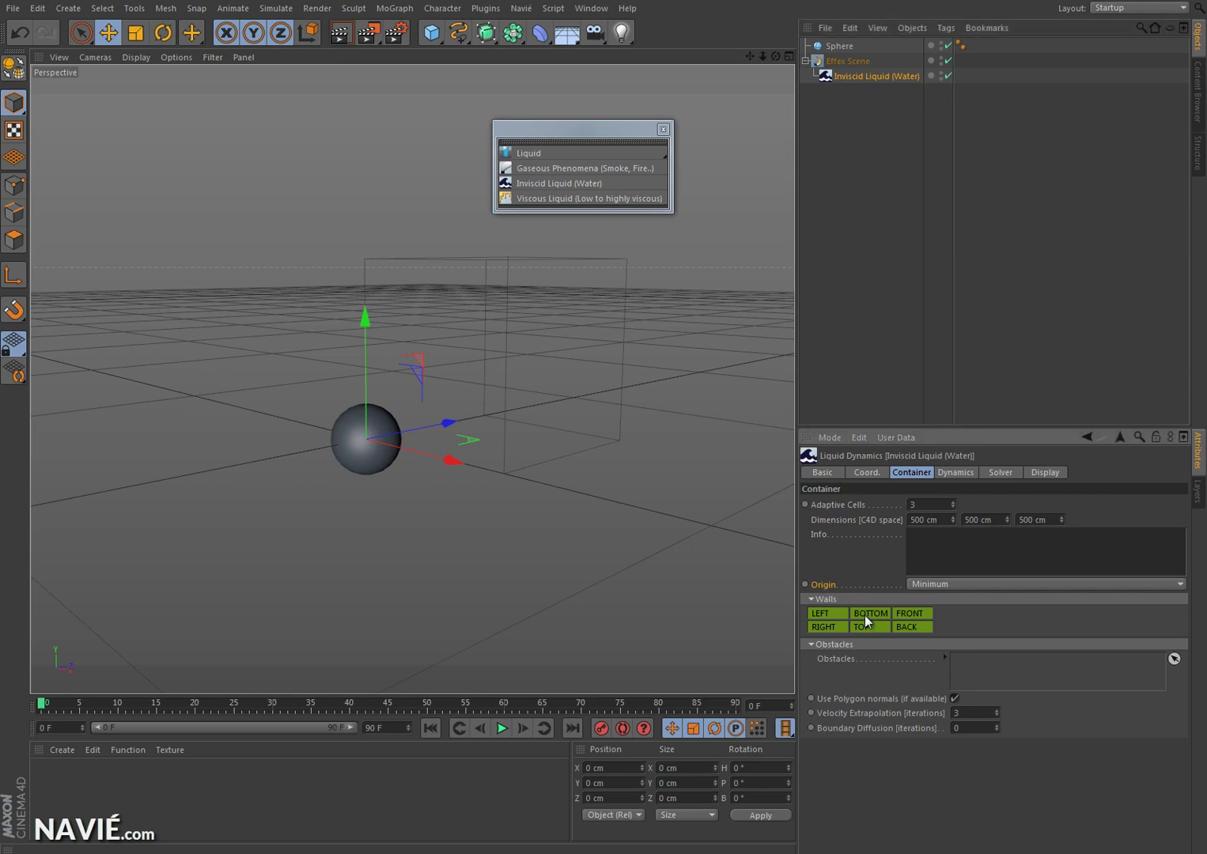
click(955, 587)
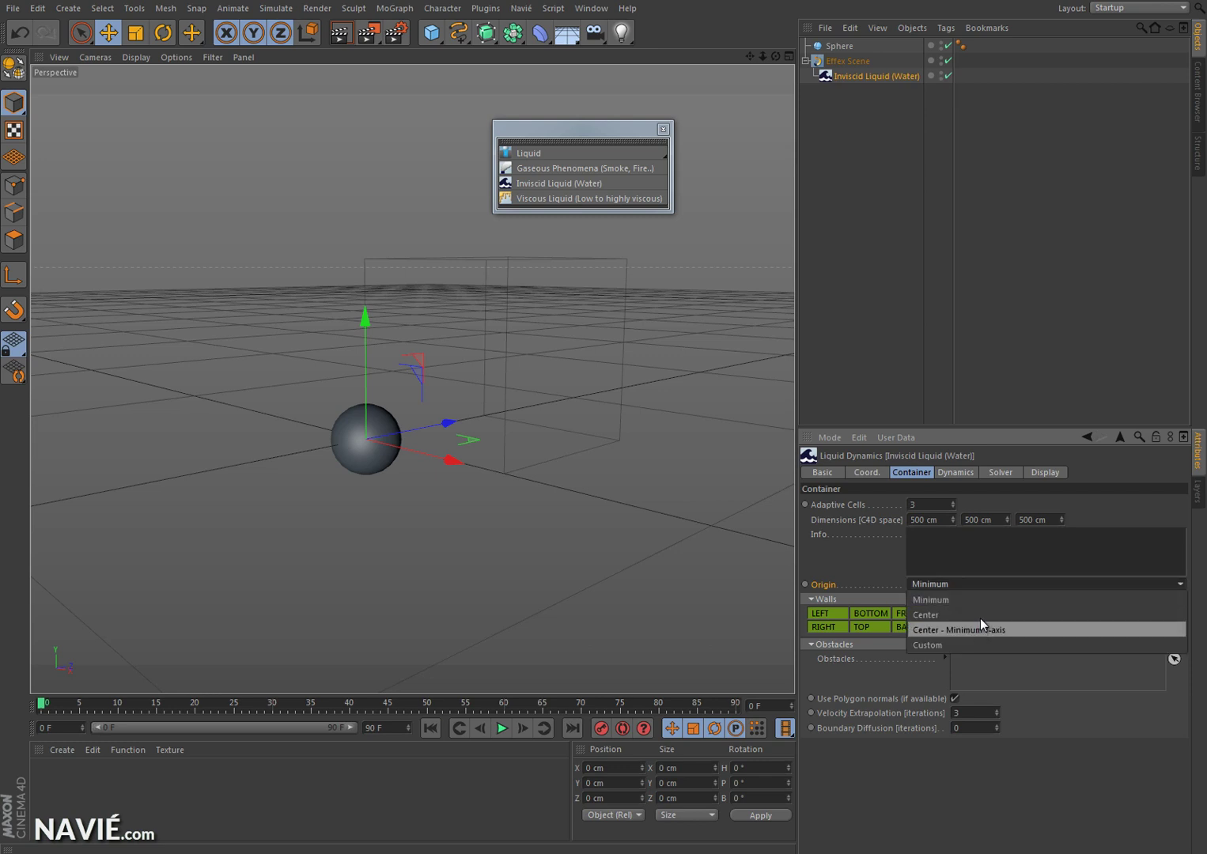
click(980, 615)
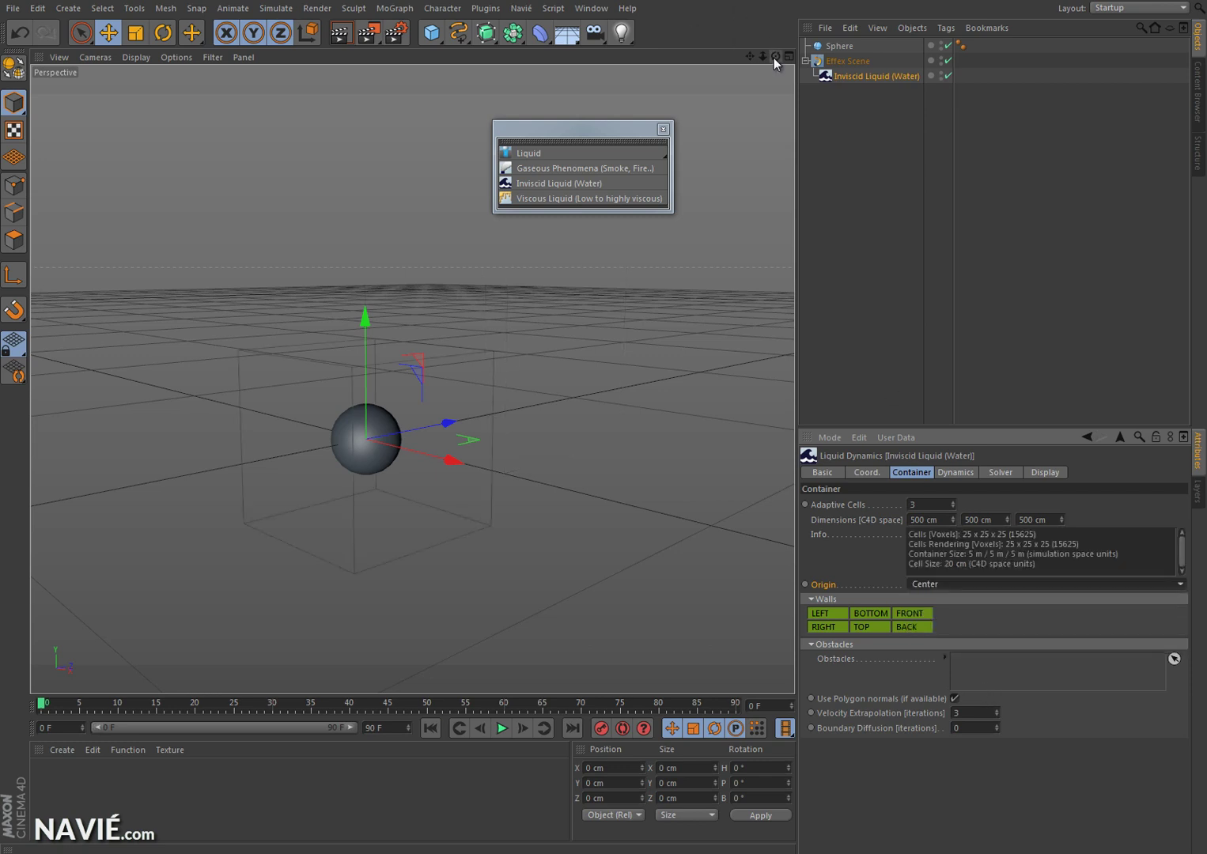
drag(774, 63, 603, 422)
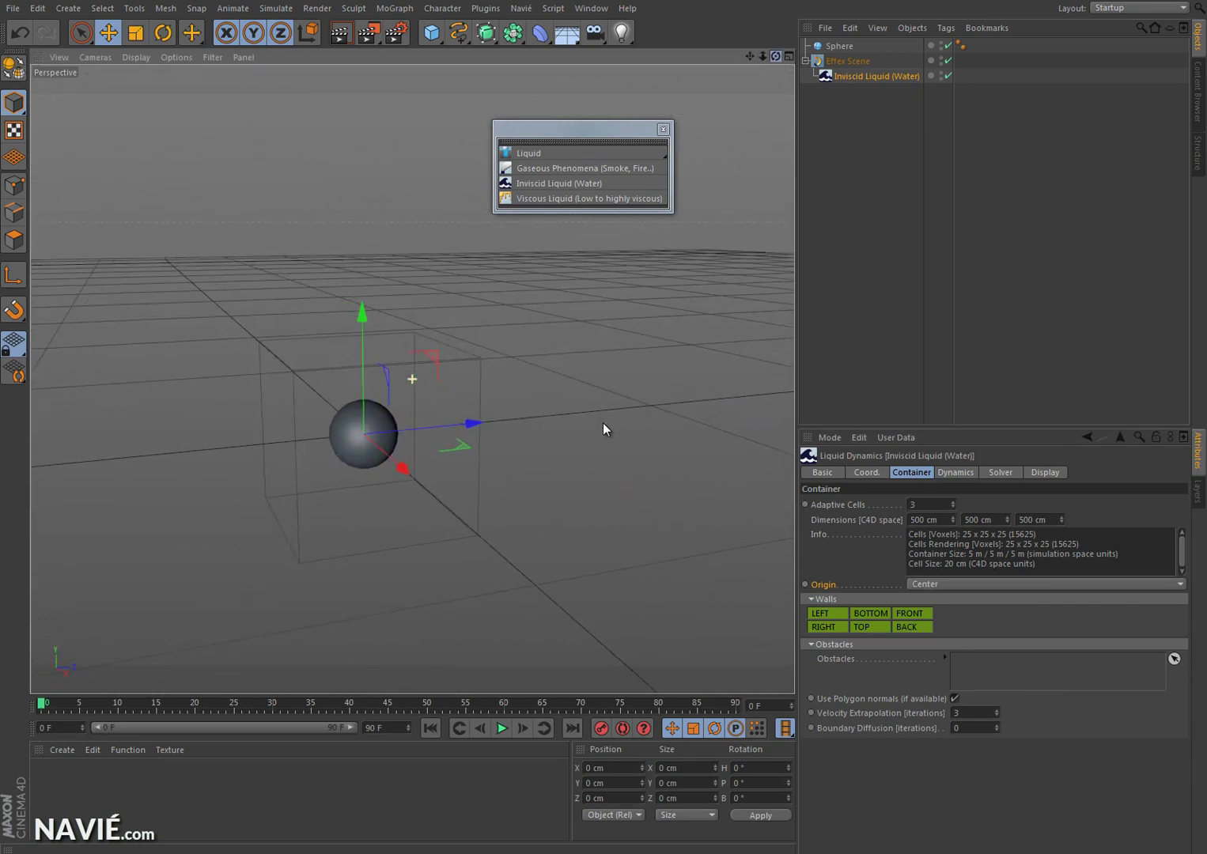
drag(755, 55, 603, 420)
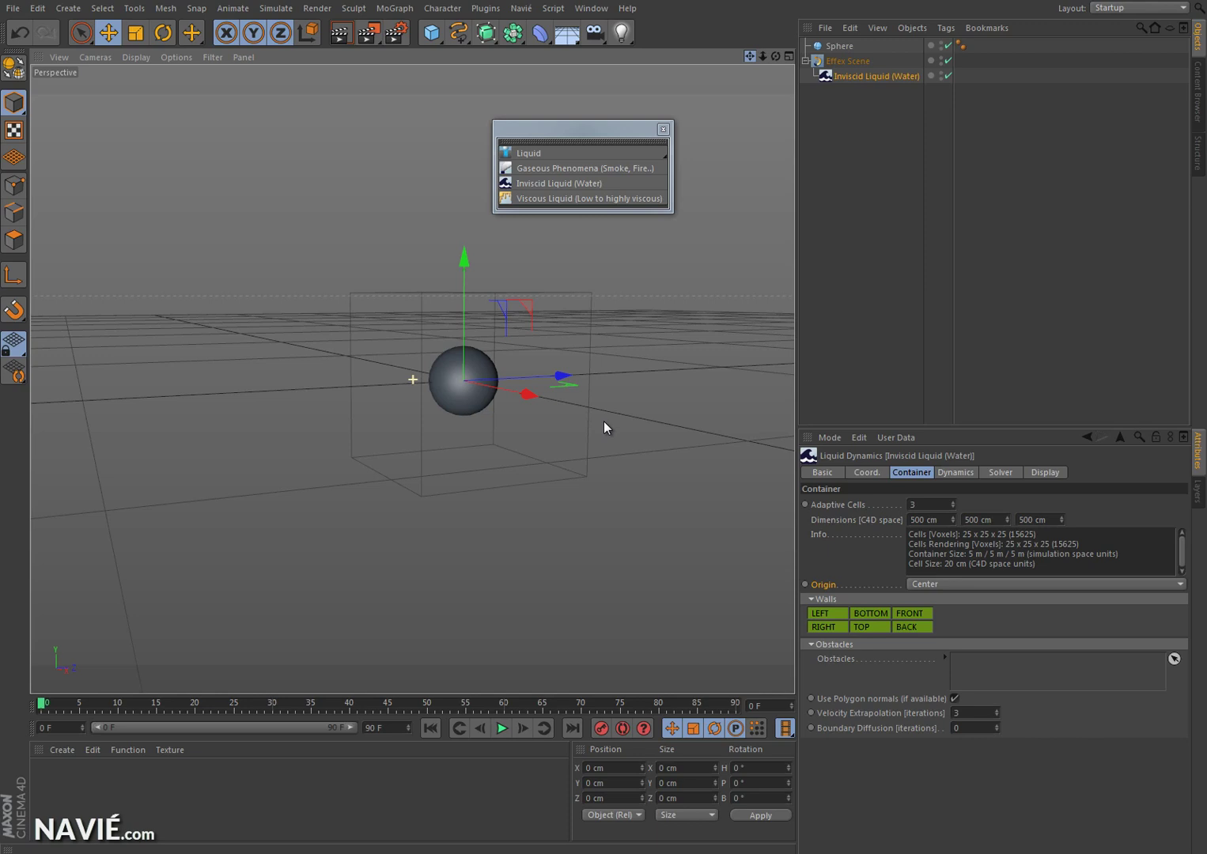
drag(776, 56, 602, 421)
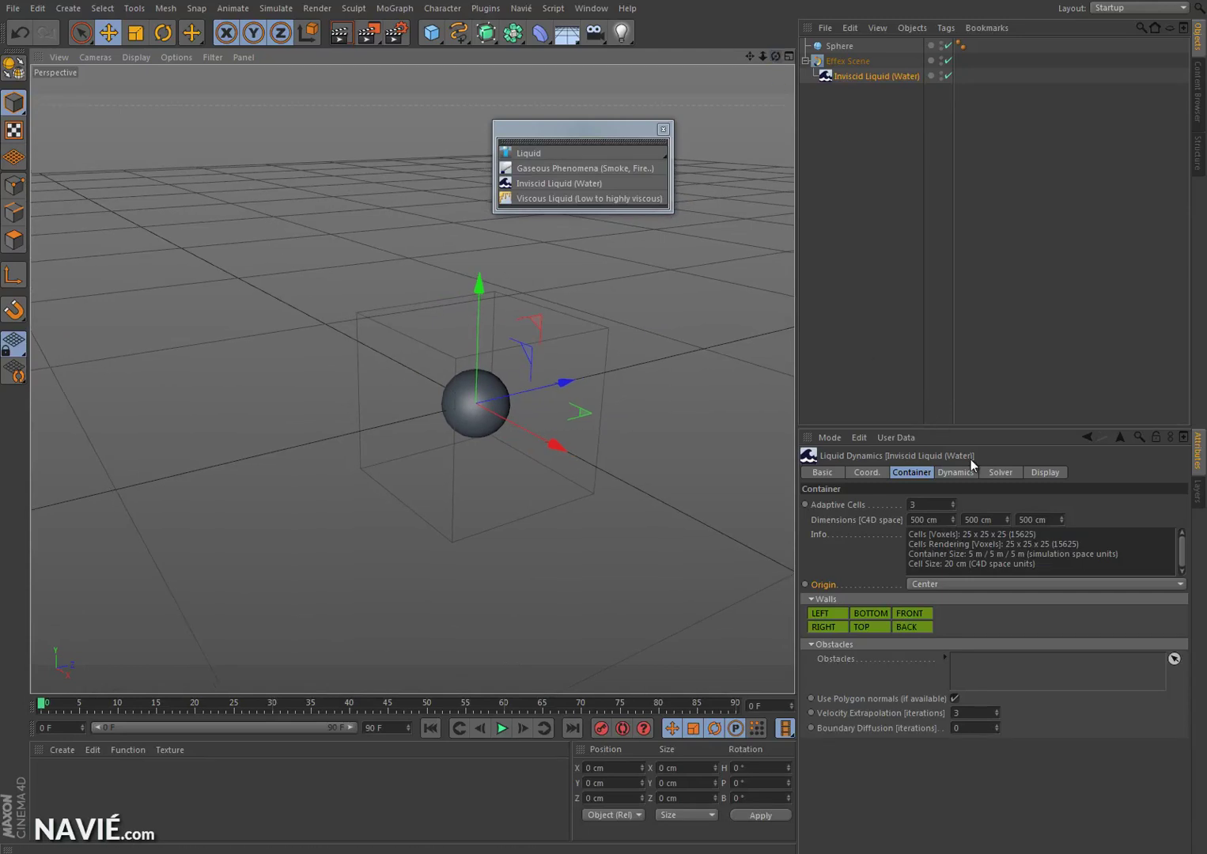
Set the container origin to Custom at Y 75 % and Dimensions Y to 800 cm.
click(949, 585)
click(969, 645)
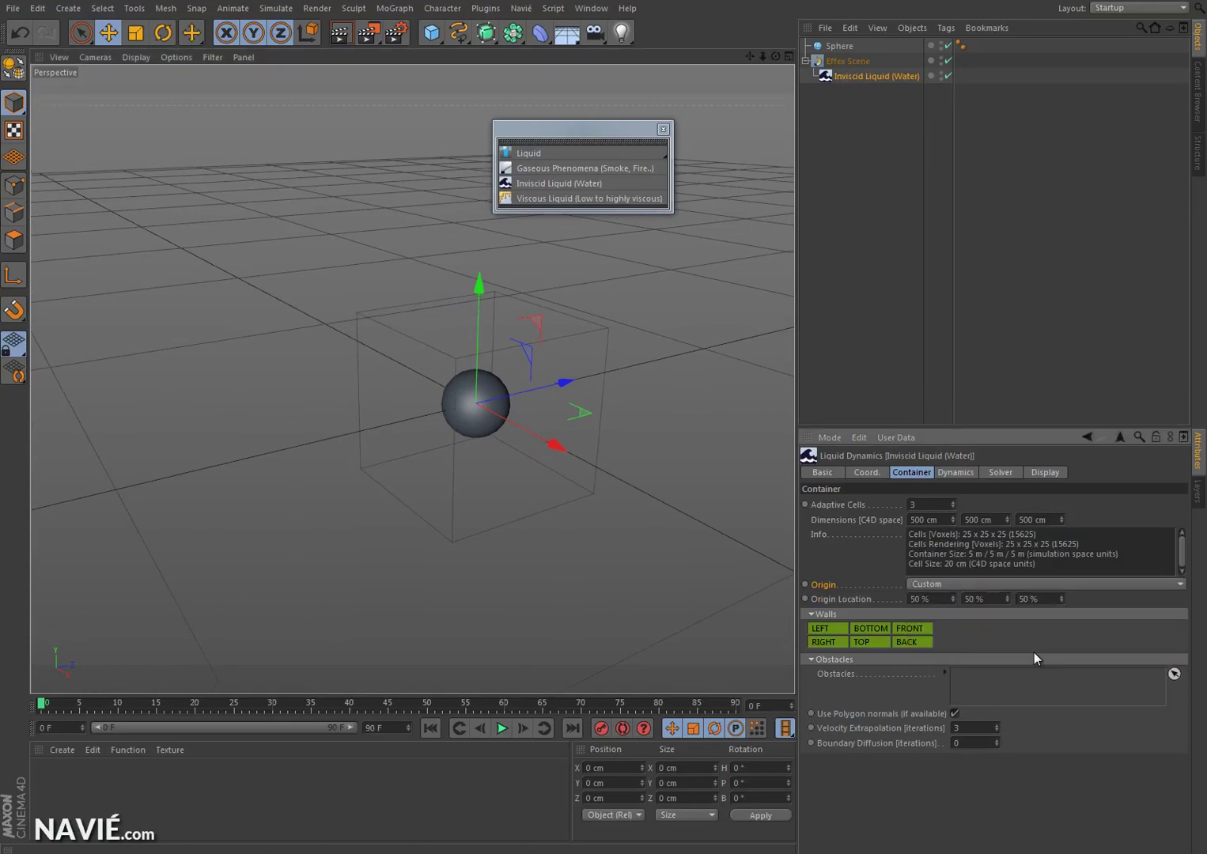
click(1006, 597)
click(1006, 597)
click(1006, 597)
click(1006, 597)
drag(1005, 596, 1006, 602)
mouse_move(1007, 518)
mouse_down()
mouse_move(997, 481)
mouse_move(1000, 552)
mouse_move(1012, 504)
mouse_move(1008, 516)
mouse_up()
Add an Effex Volume holding the Sphere under Effex Scene, then close the floating fluid palette.
click(521, 8)
mouse_move(547, 30)
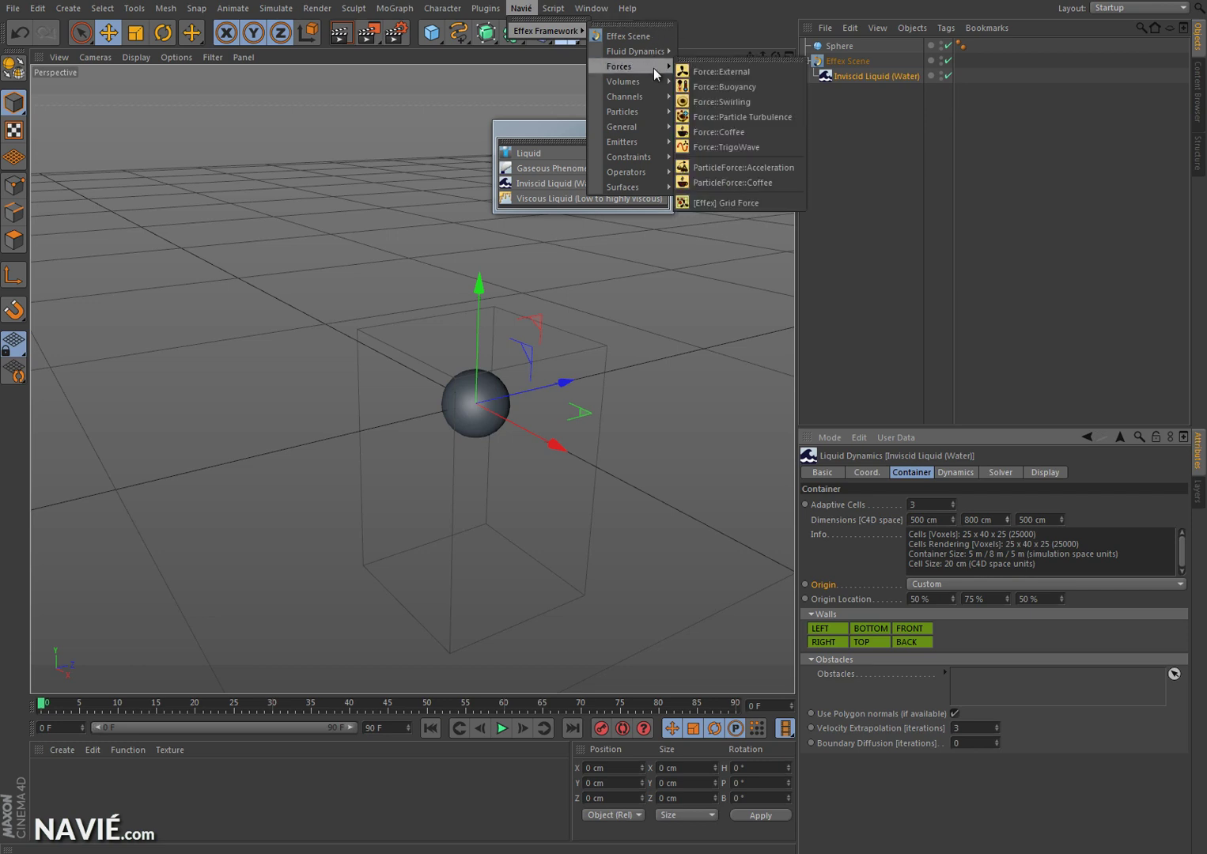
mouse_move(641, 81)
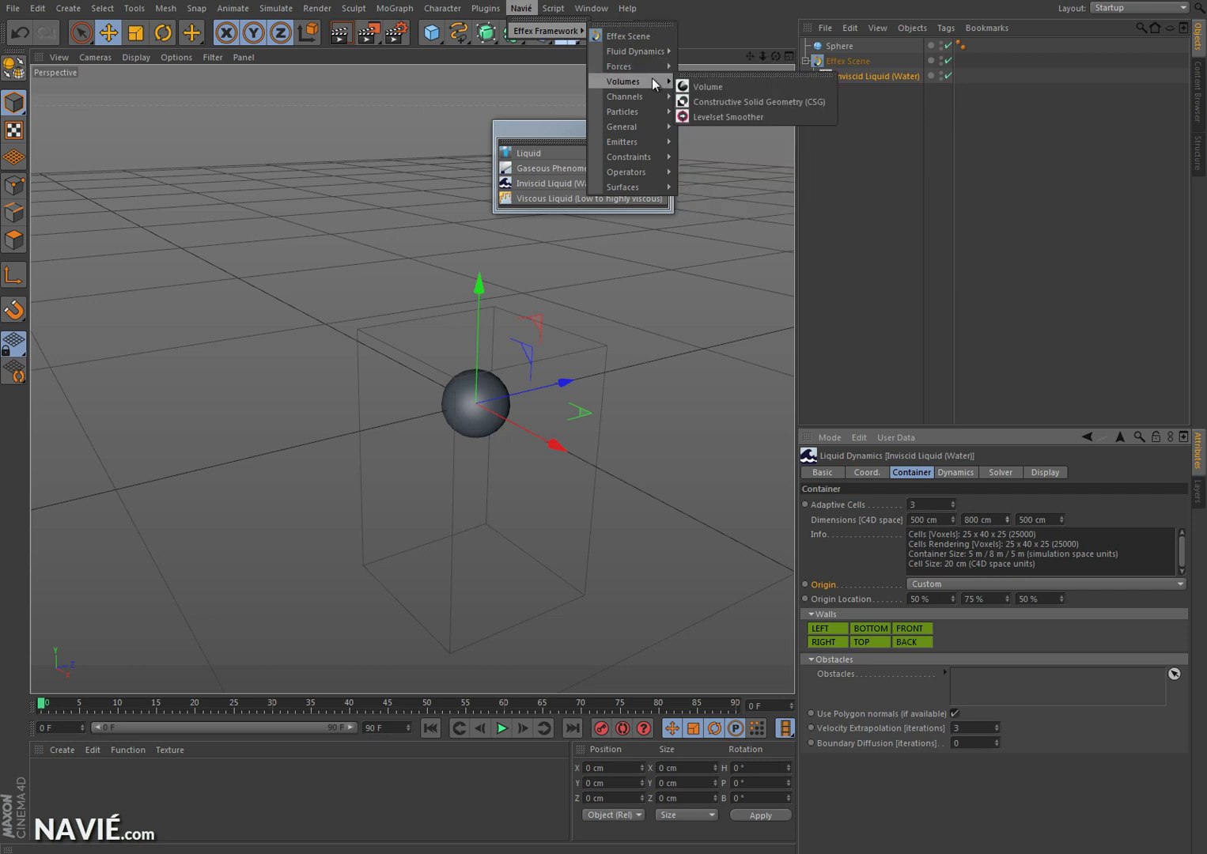
click(743, 85)
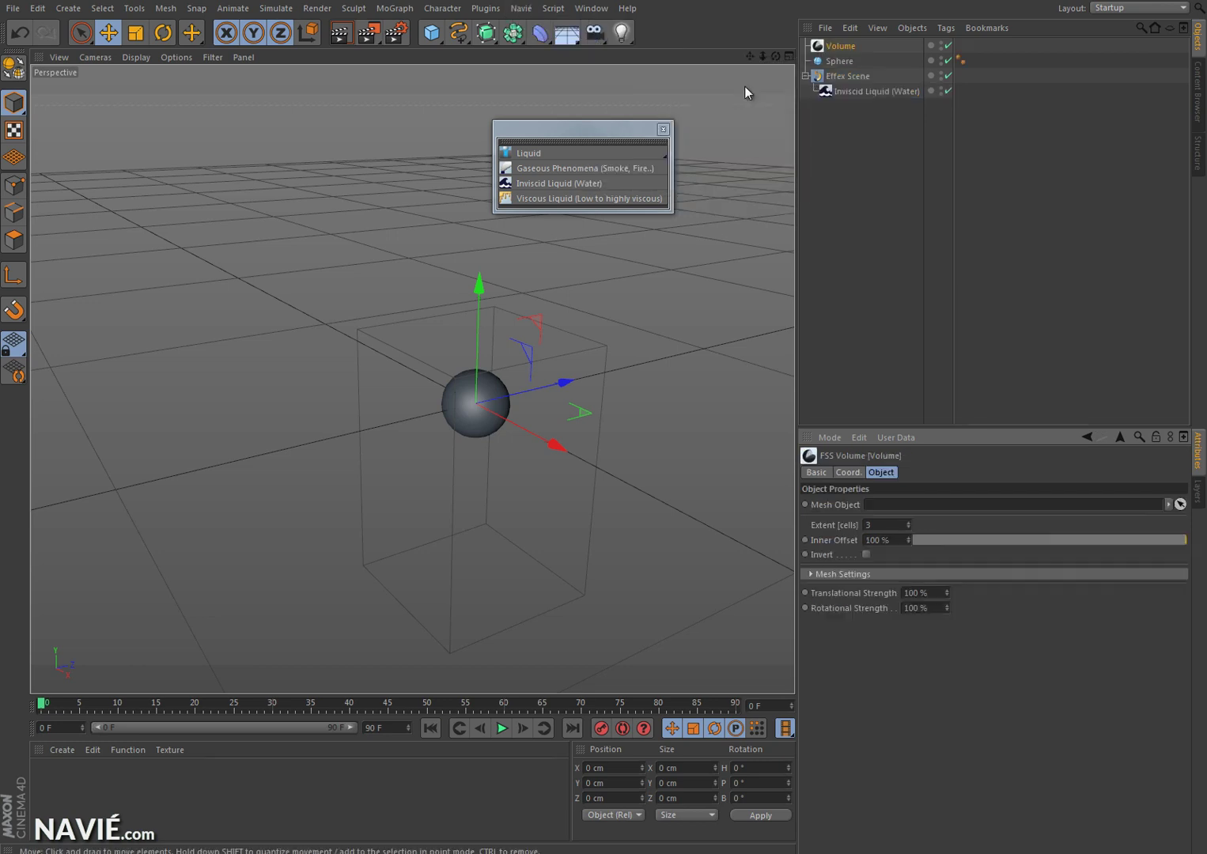
drag(836, 61, 979, 504)
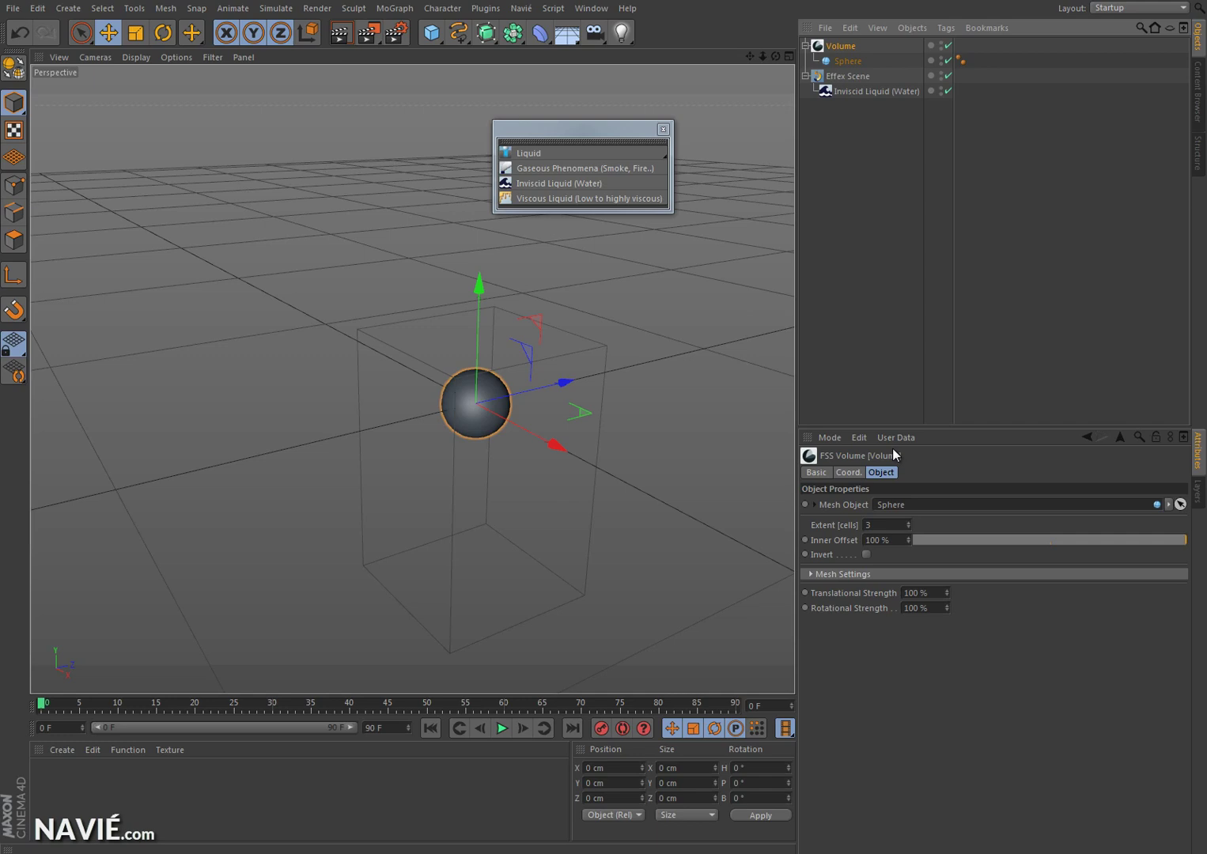
drag(845, 46, 855, 79)
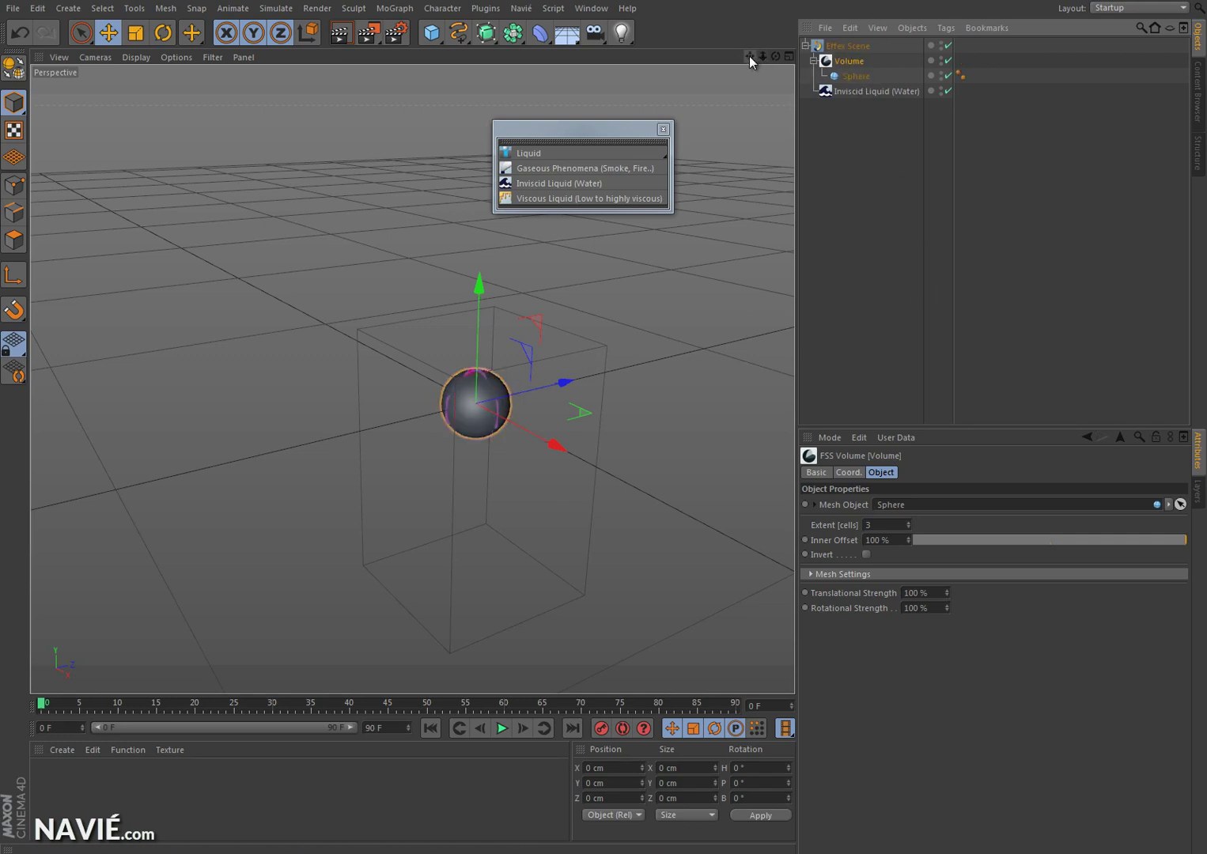
scroll(609, 421, up, 5)
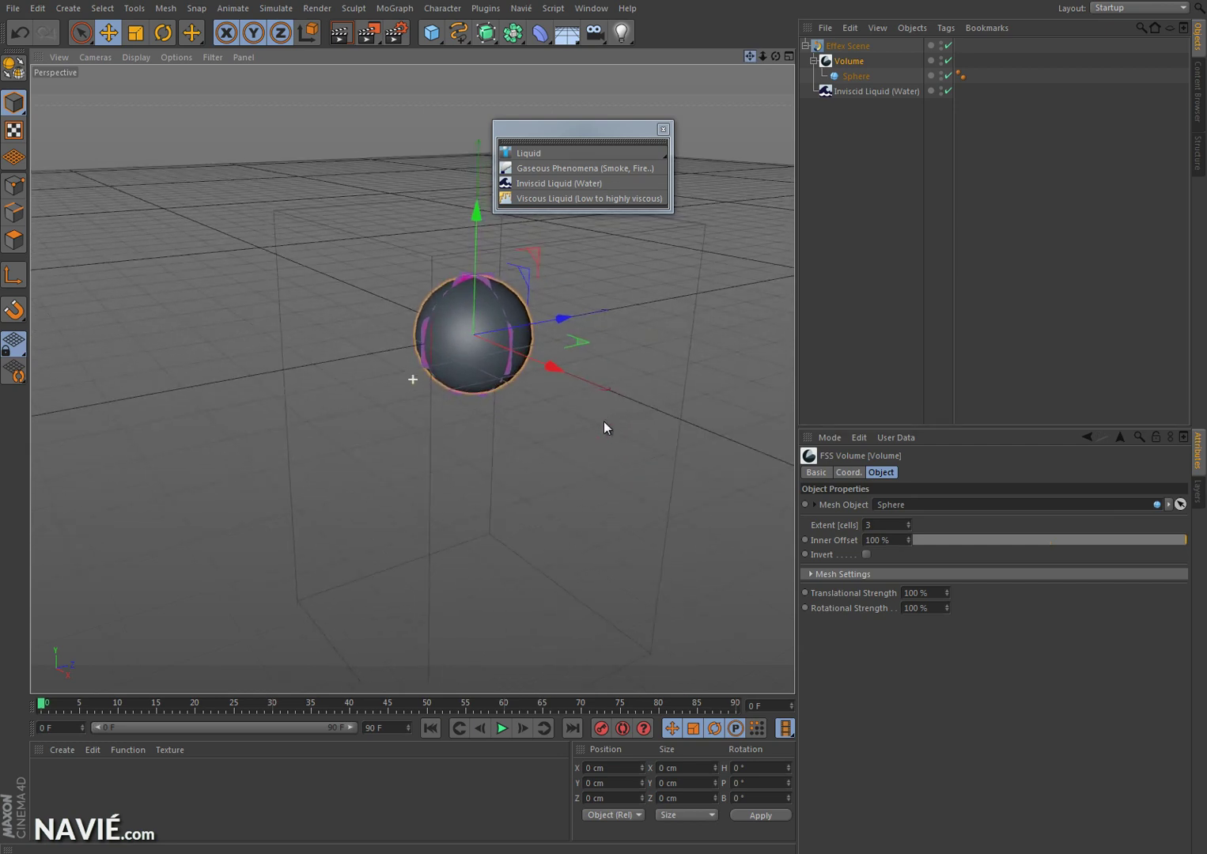
click(663, 129)
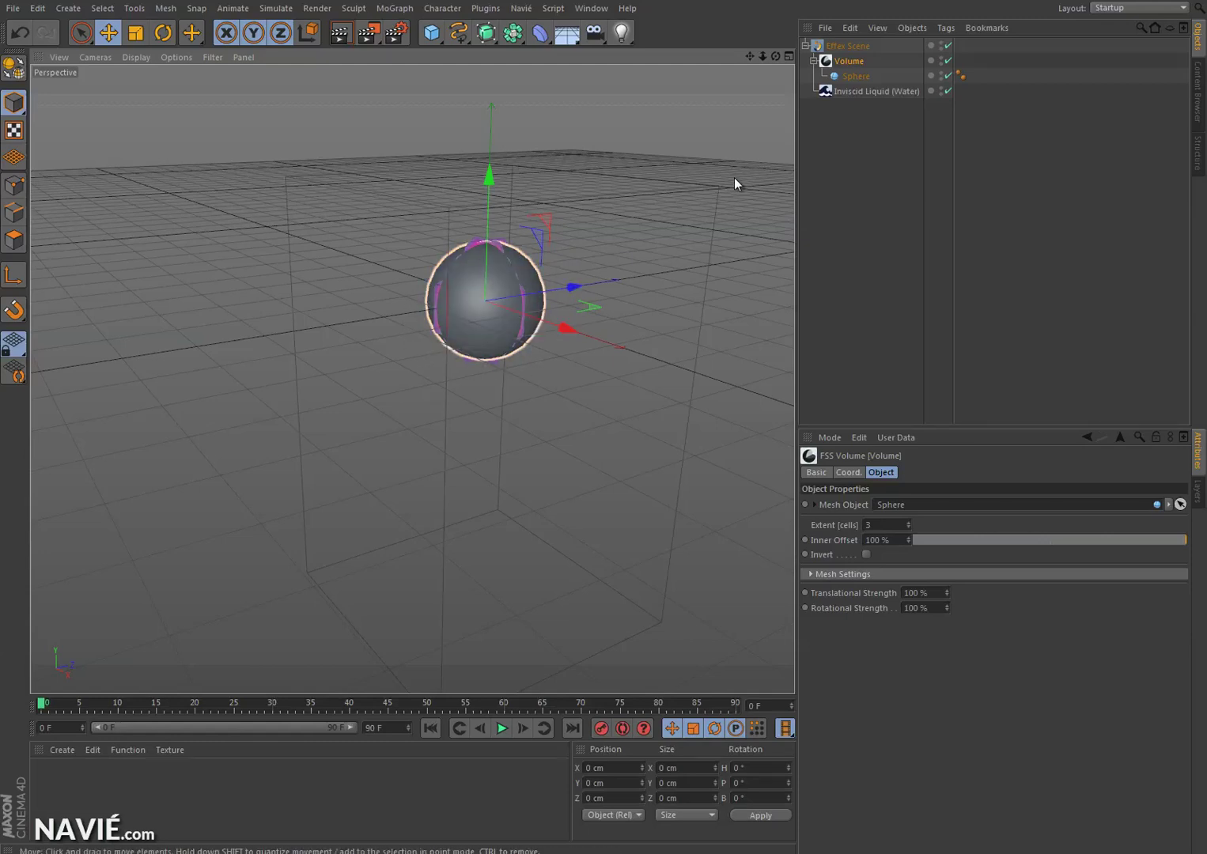
Add a Particle Group under Effex Scene and collapse the Volume entry.
click(519, 10)
mouse_move(554, 30)
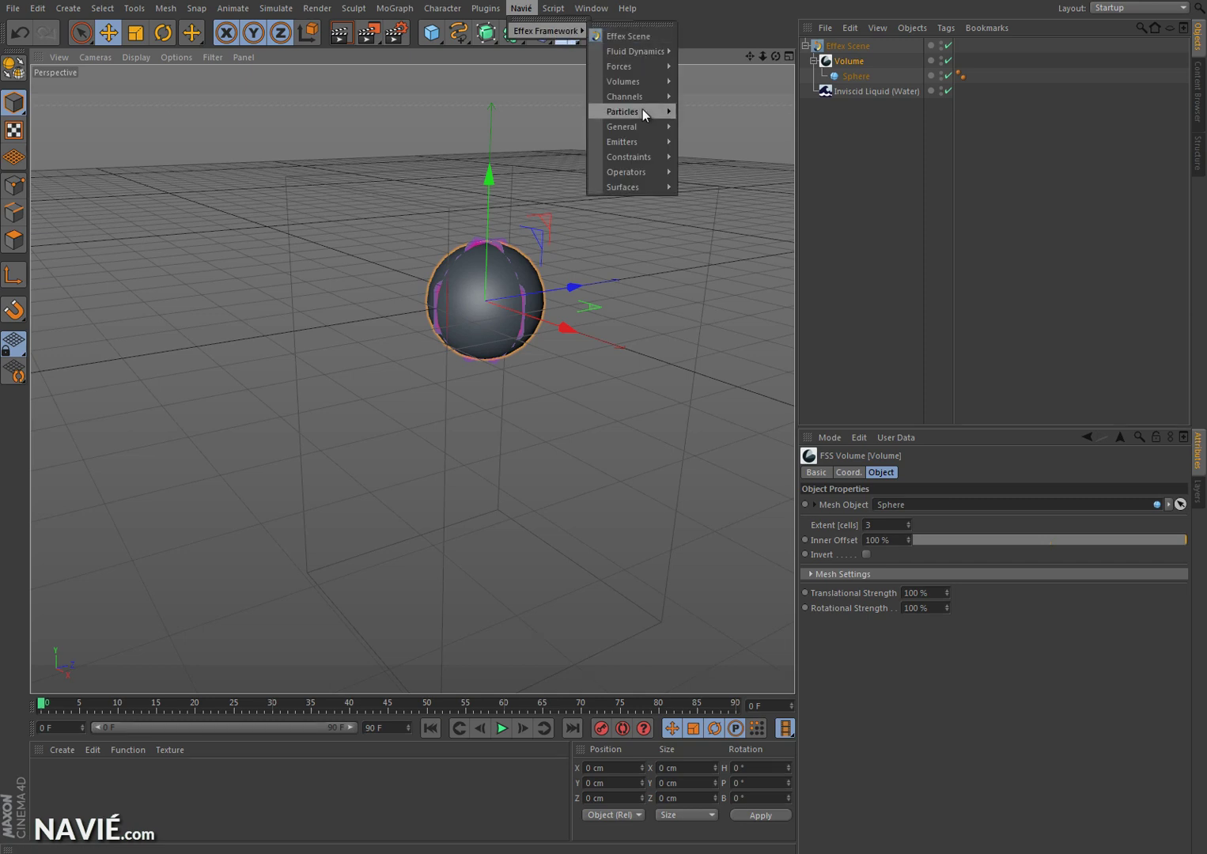
mouse_move(642, 111)
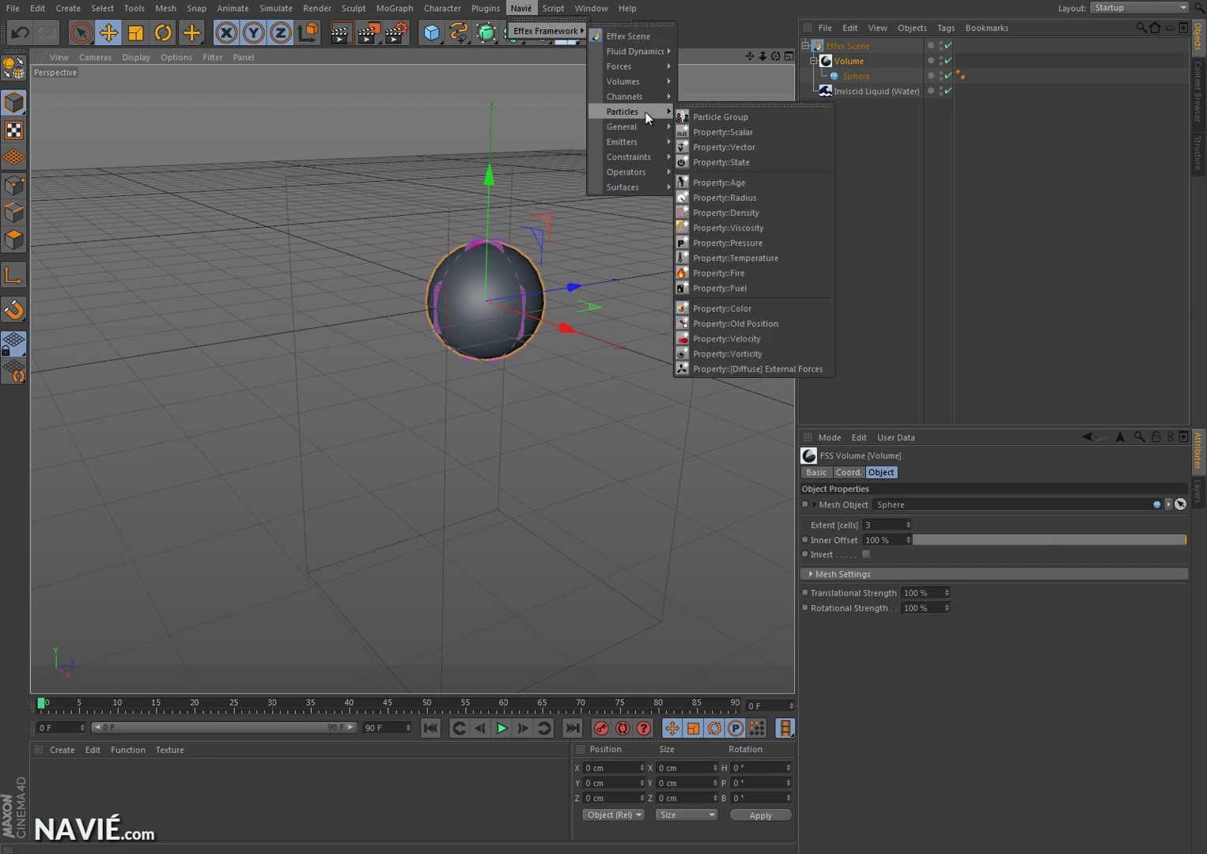
click(725, 117)
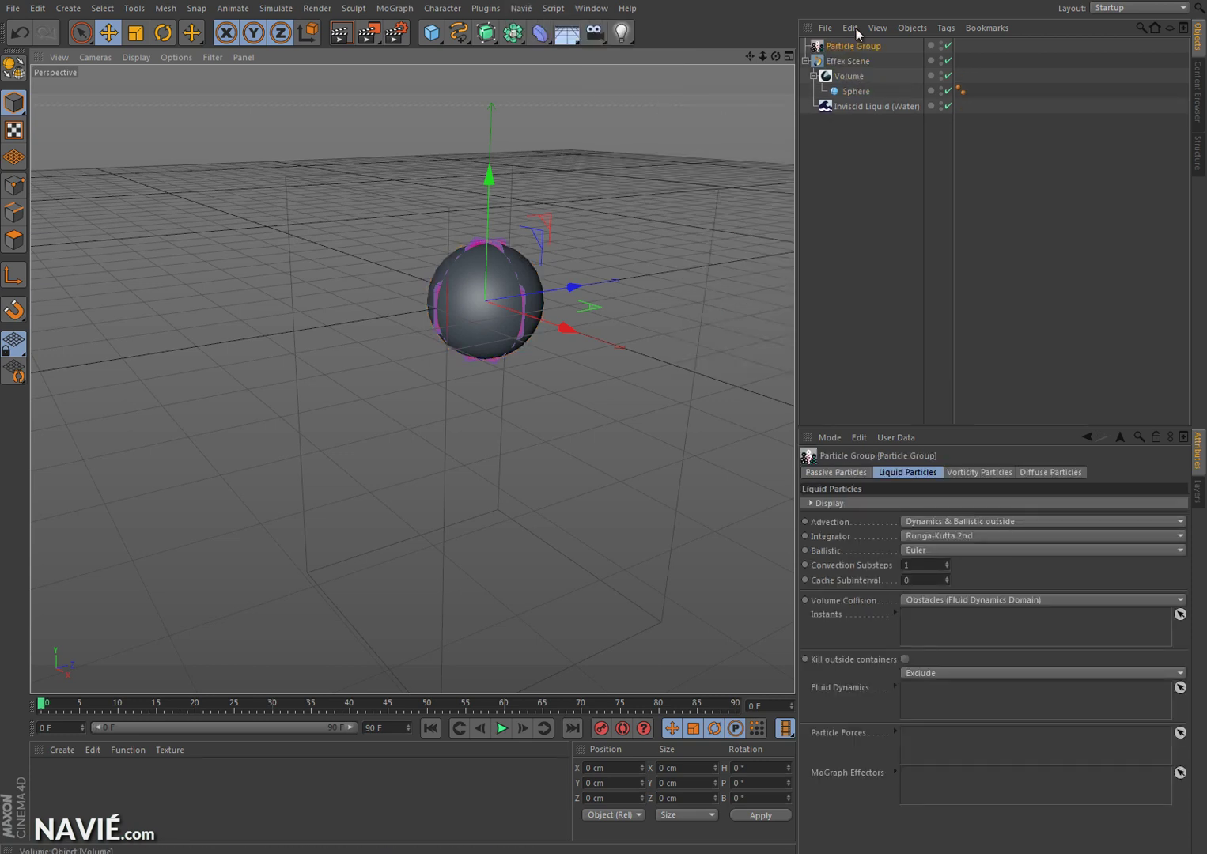
drag(851, 47, 849, 69)
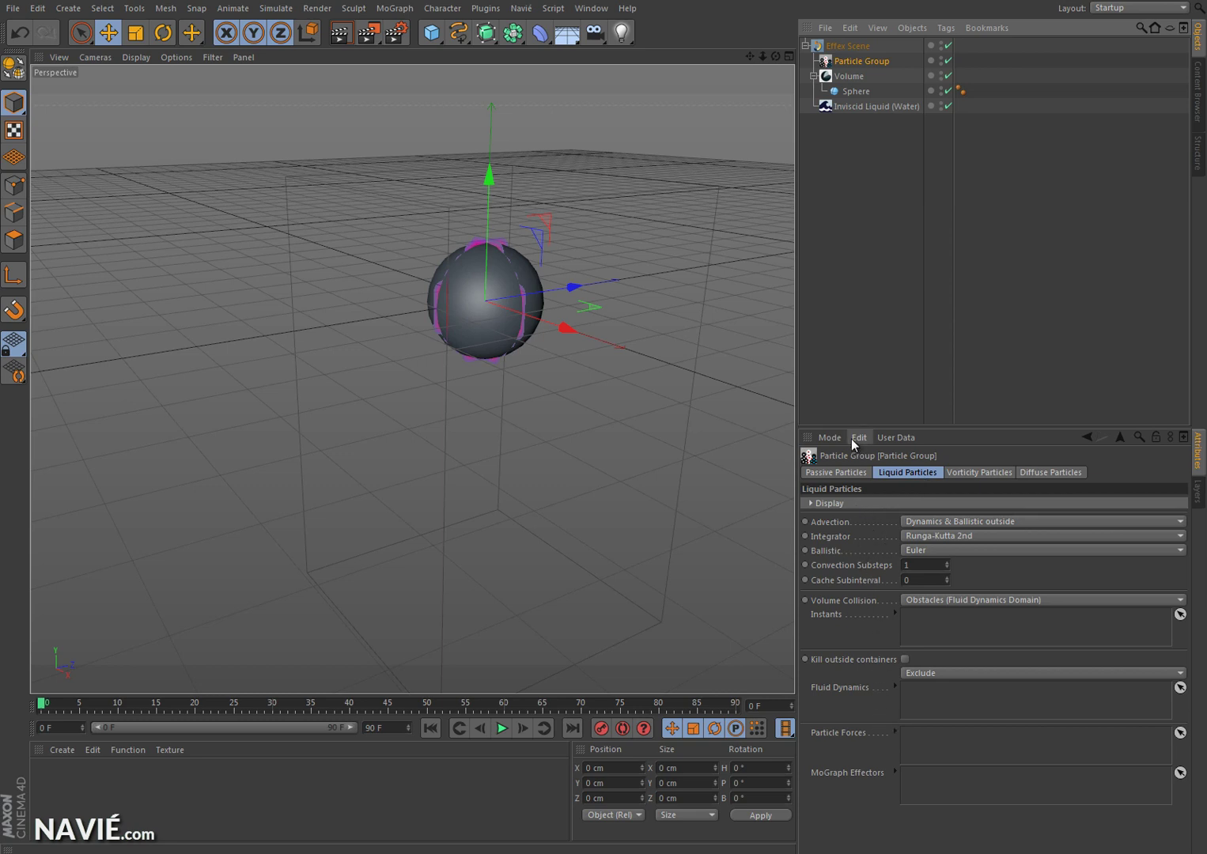
click(814, 77)
click(523, 10)
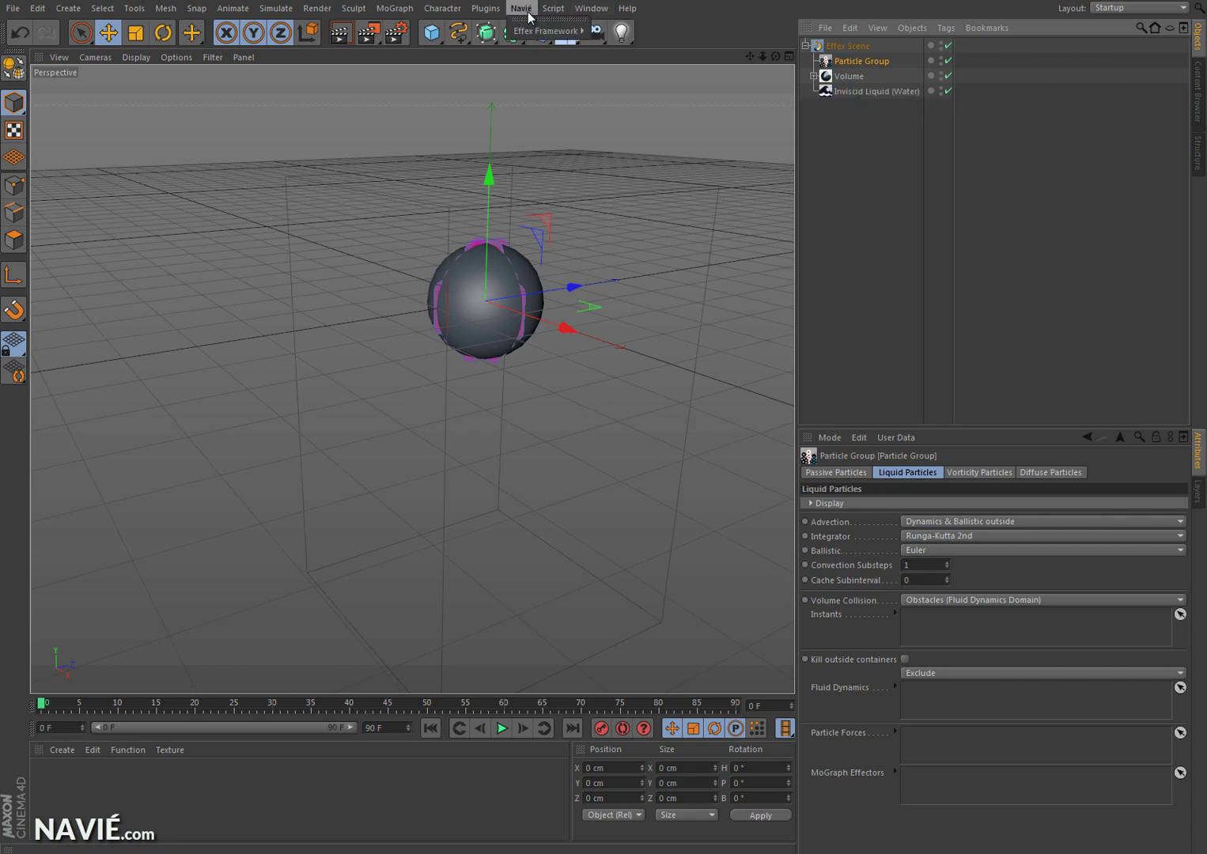
Add a Particle Grid Emitter inside the Effex Scene.
mouse_move(649, 140)
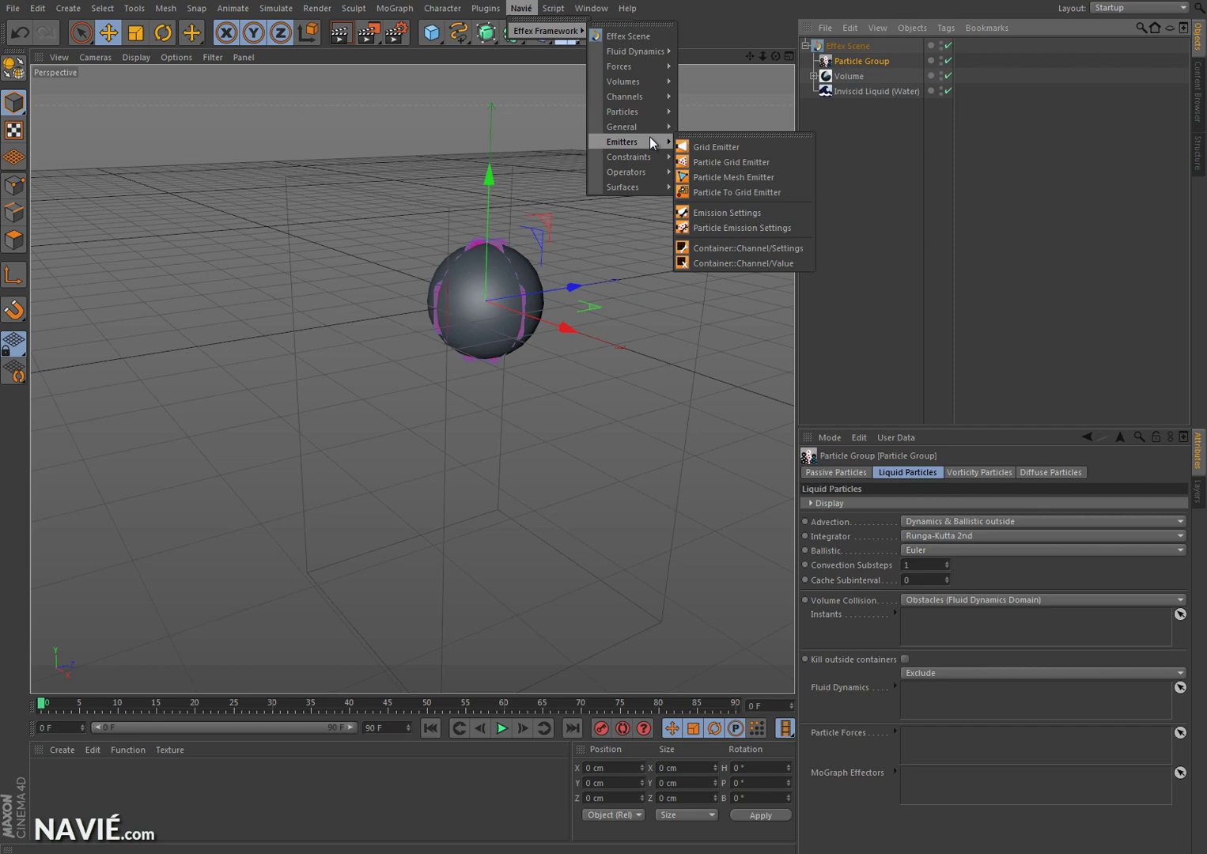
click(754, 161)
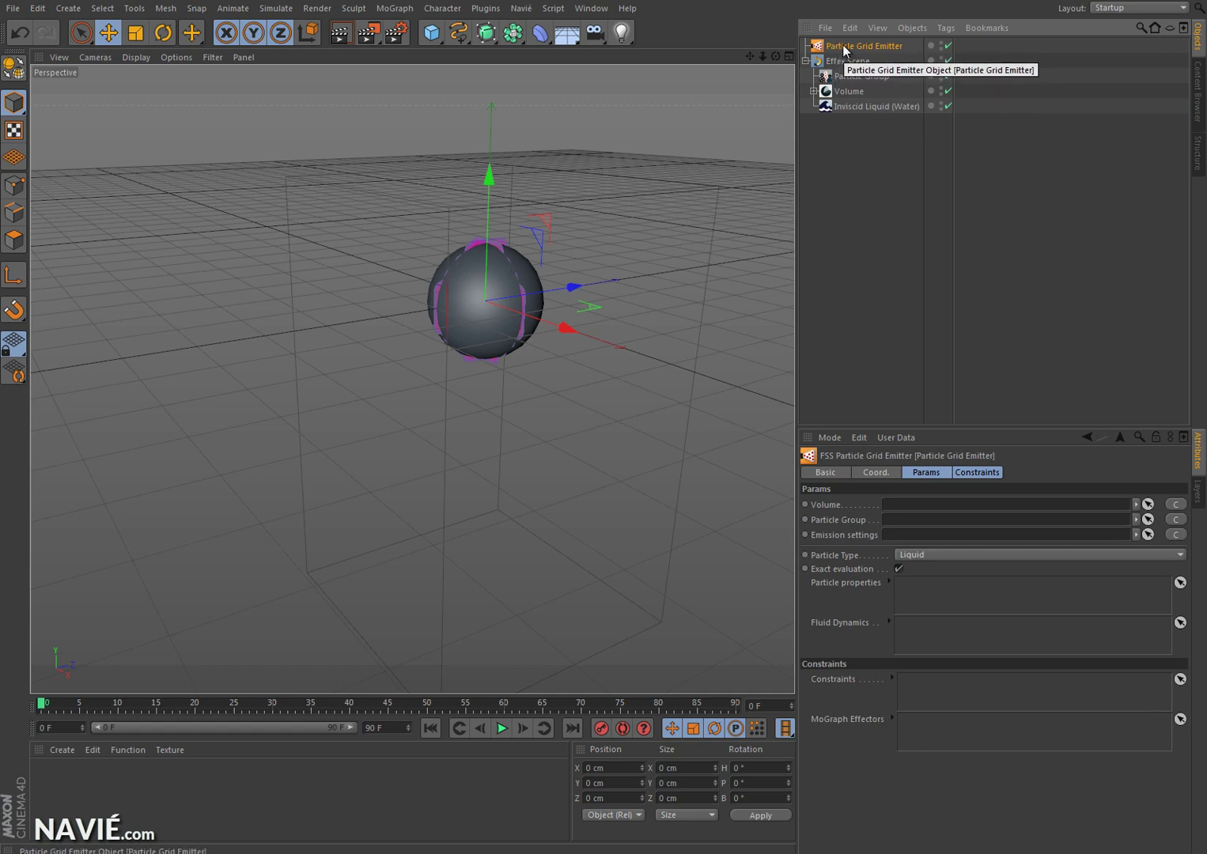
mouse_move(842, 44)
mouse_down()
mouse_move(847, 81)
mouse_move(836, 69)
mouse_up()
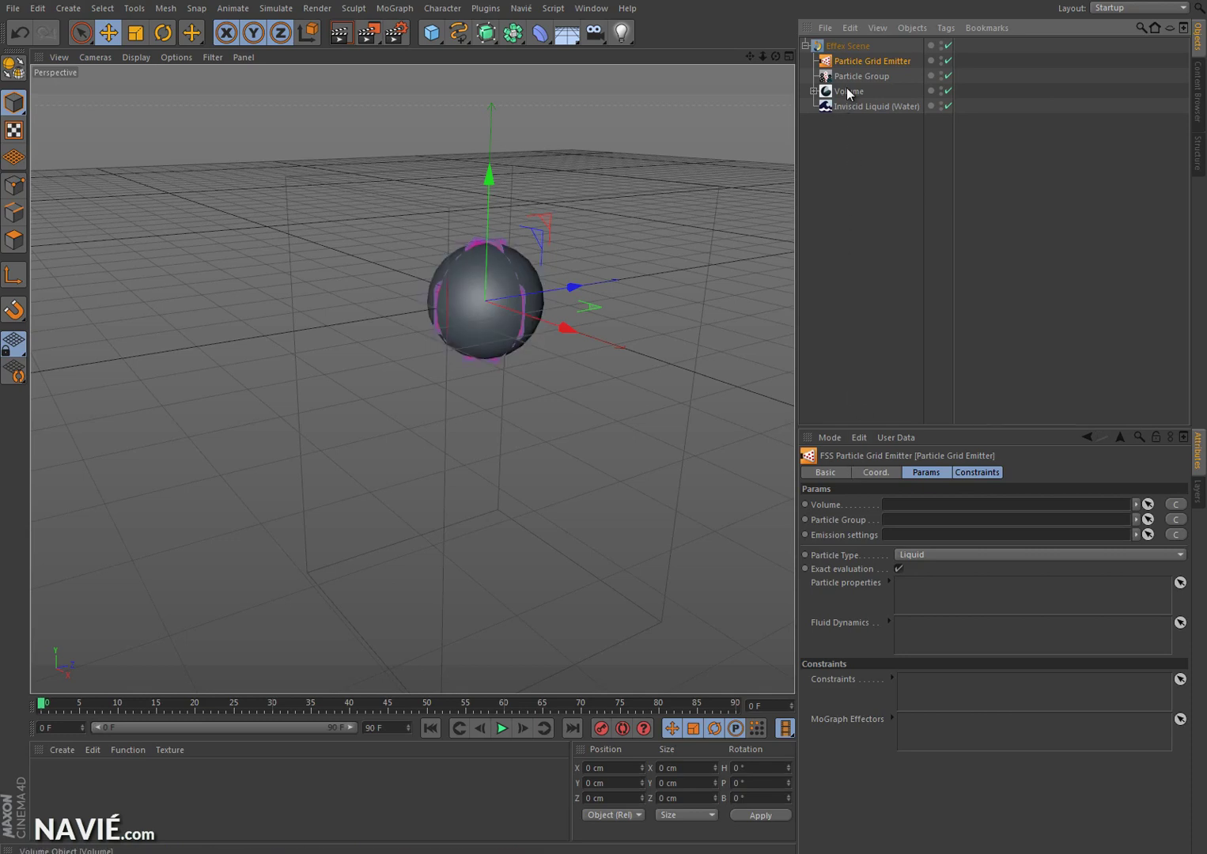
Link the emitter to the Volume and the Particle Group.
click(1176, 505)
click(1155, 511)
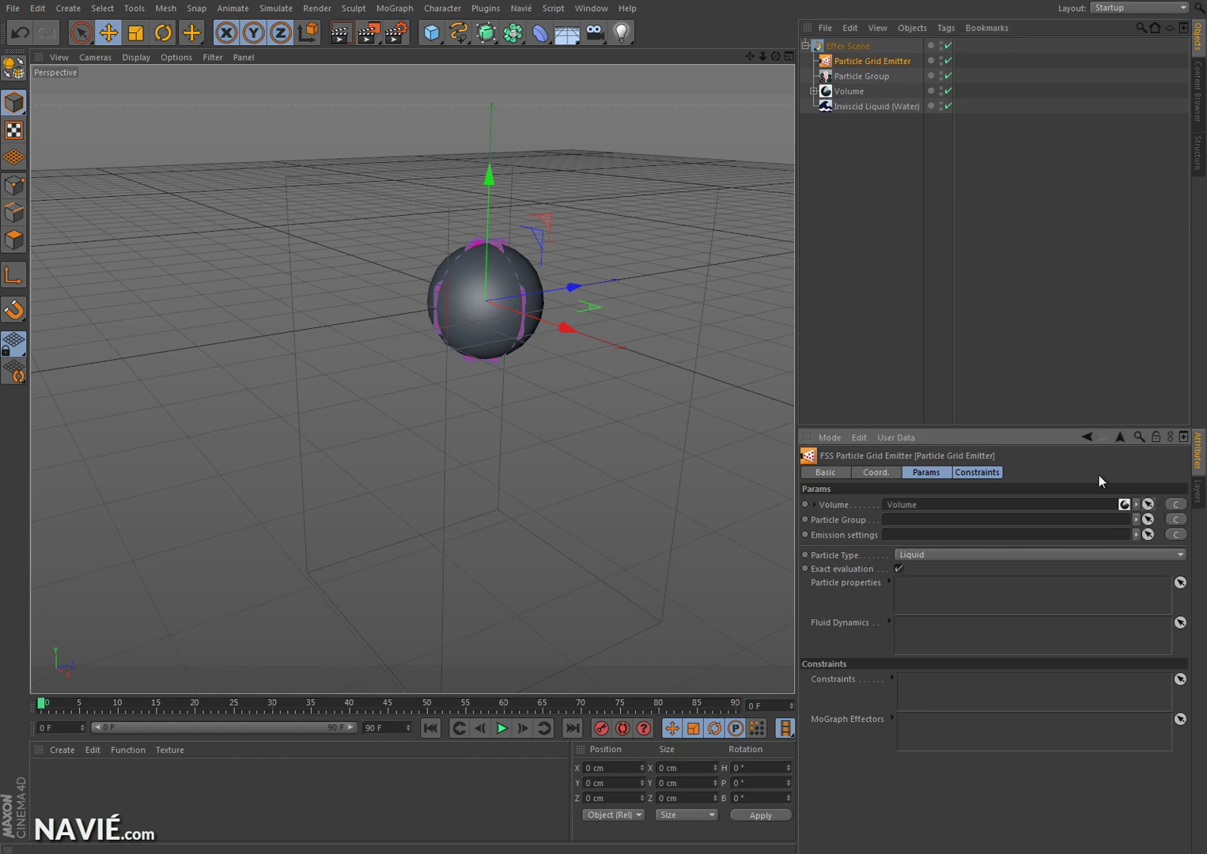
click(1177, 521)
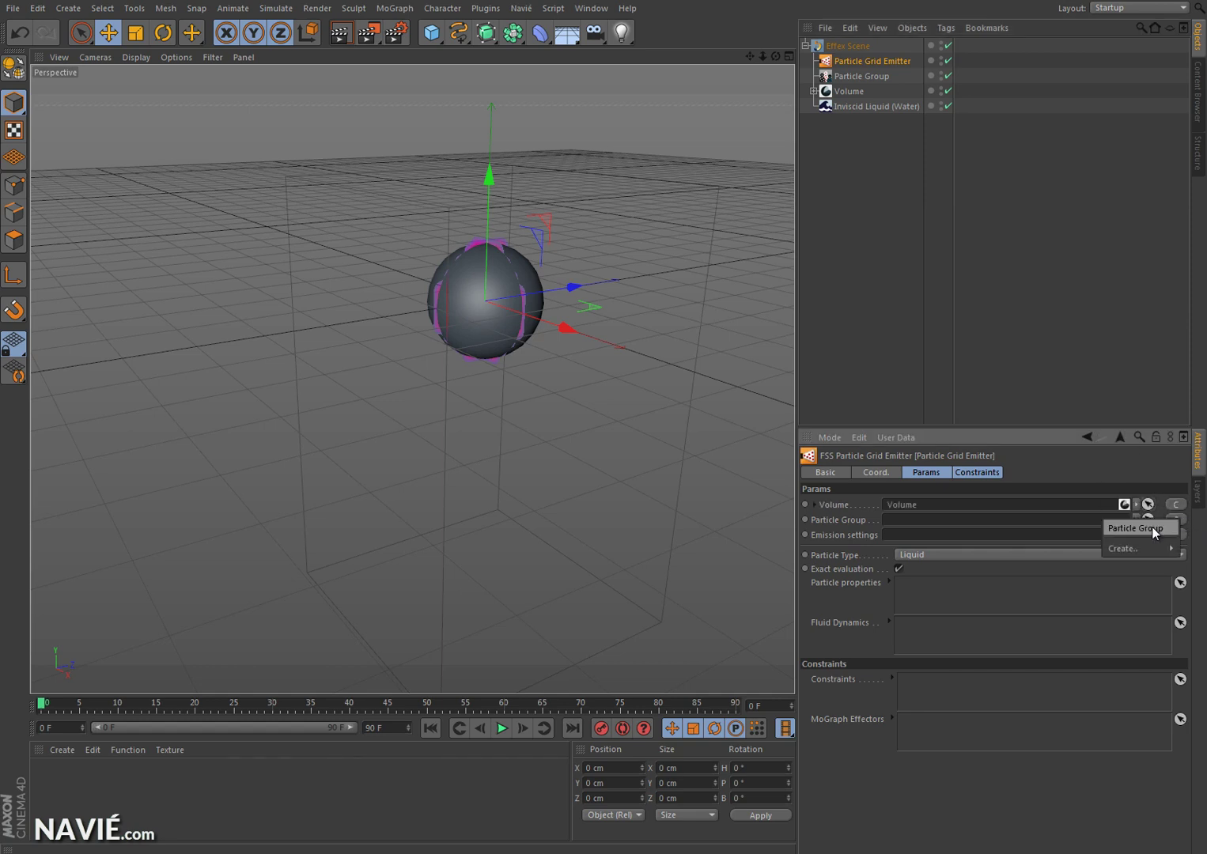
click(1151, 527)
Create new Particle Emission Settings linked to the emitter.
click(1182, 537)
mouse_move(1162, 547)
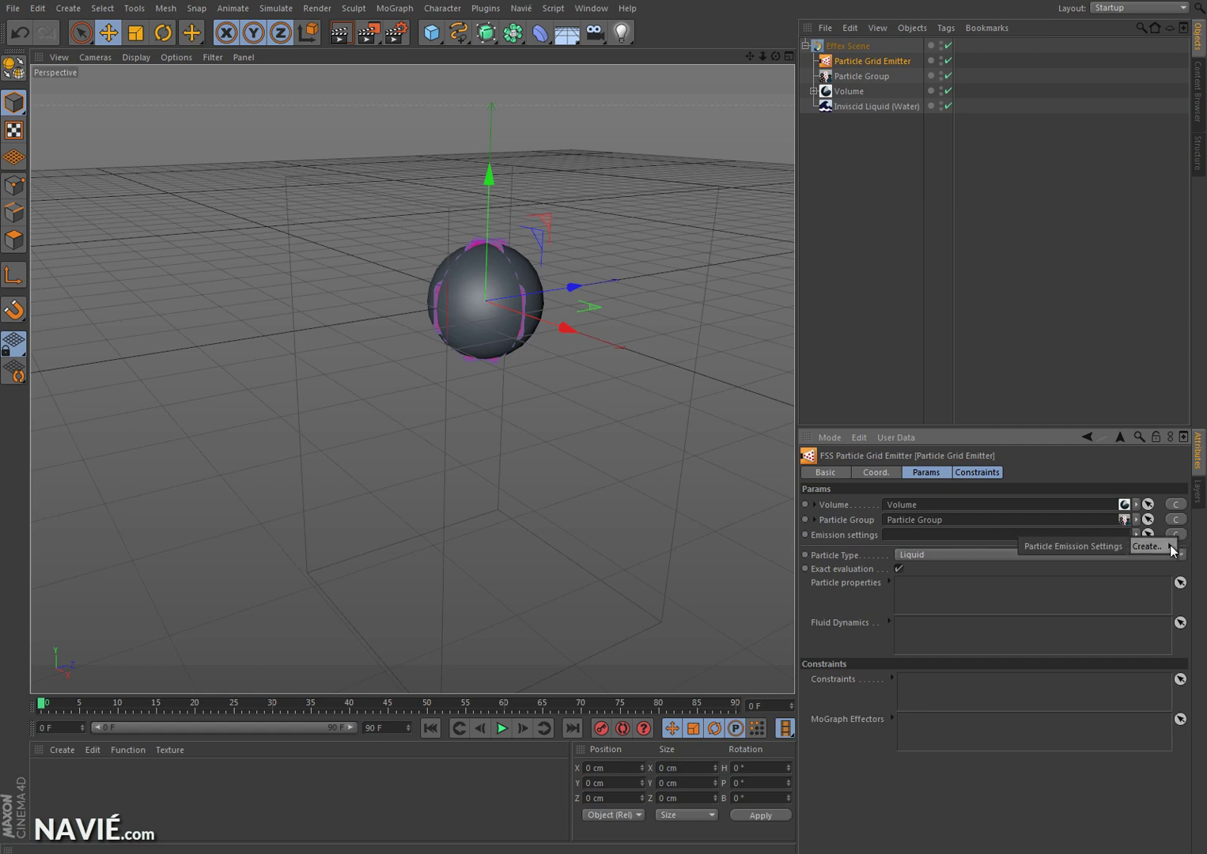
click(1086, 547)
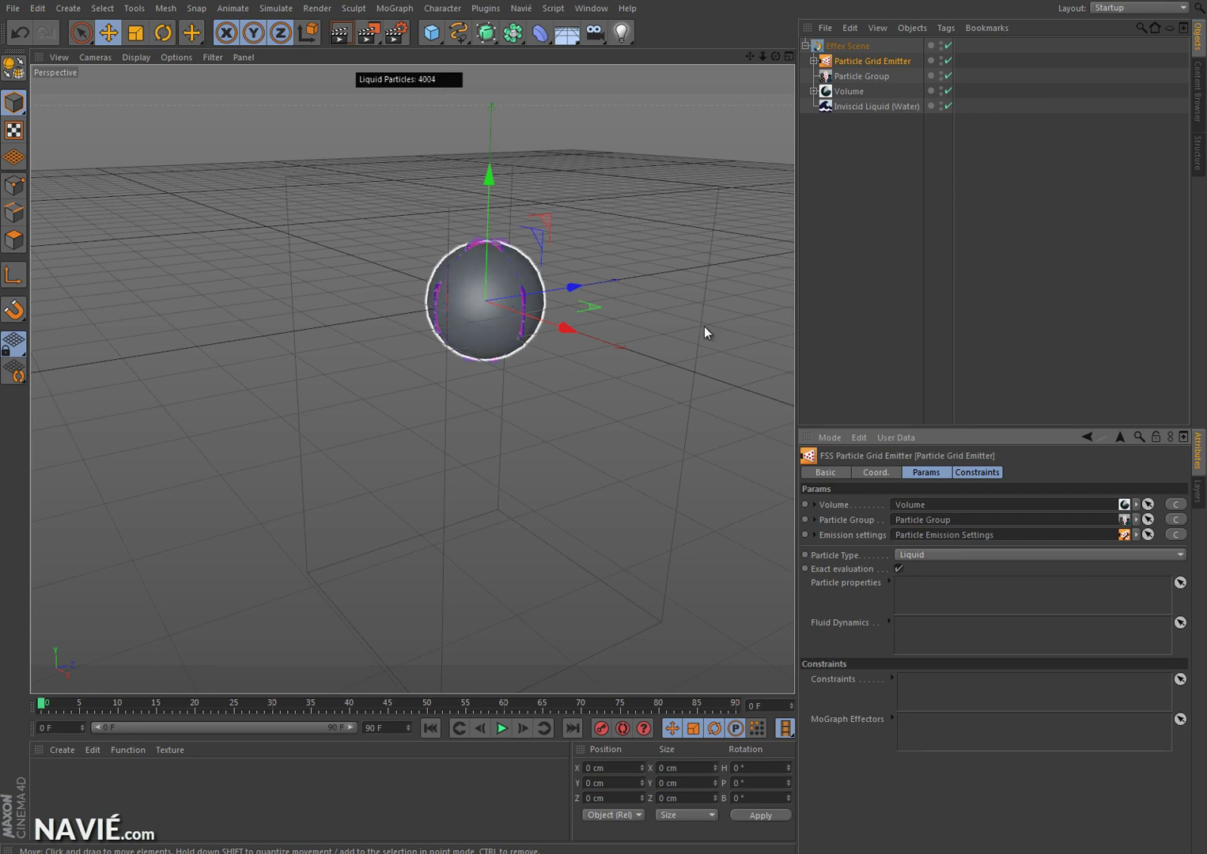
click(813, 61)
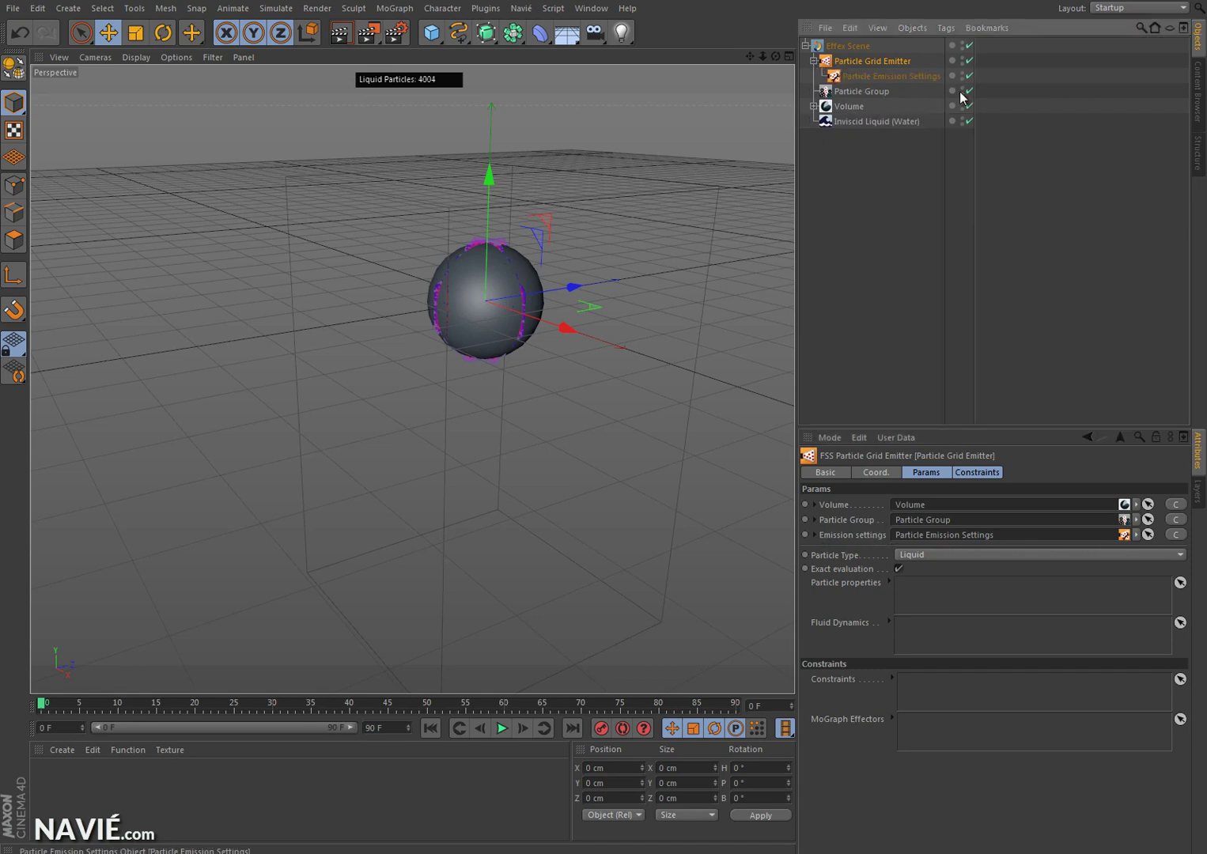
Hide the Sphere and Volume in the viewport and play the simulation to frame 25.
click(815, 107)
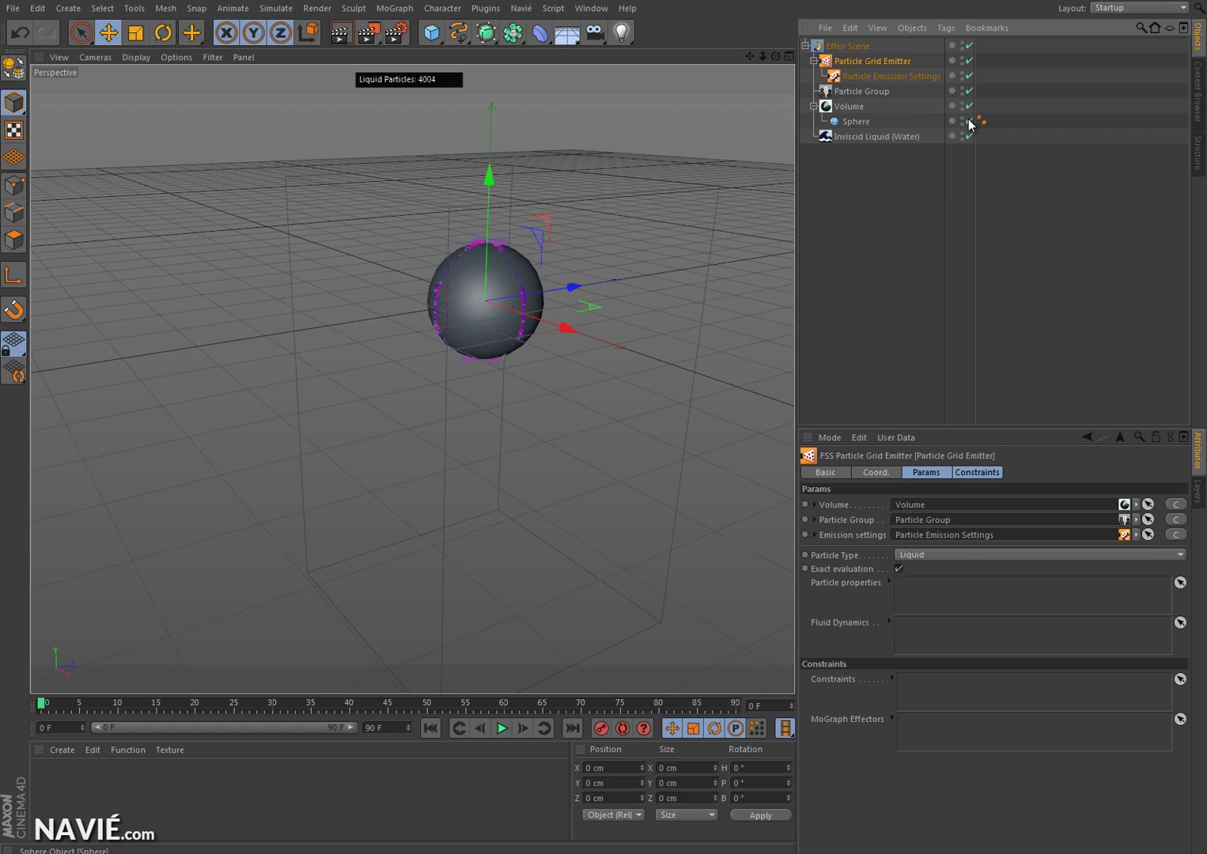
click(962, 119)
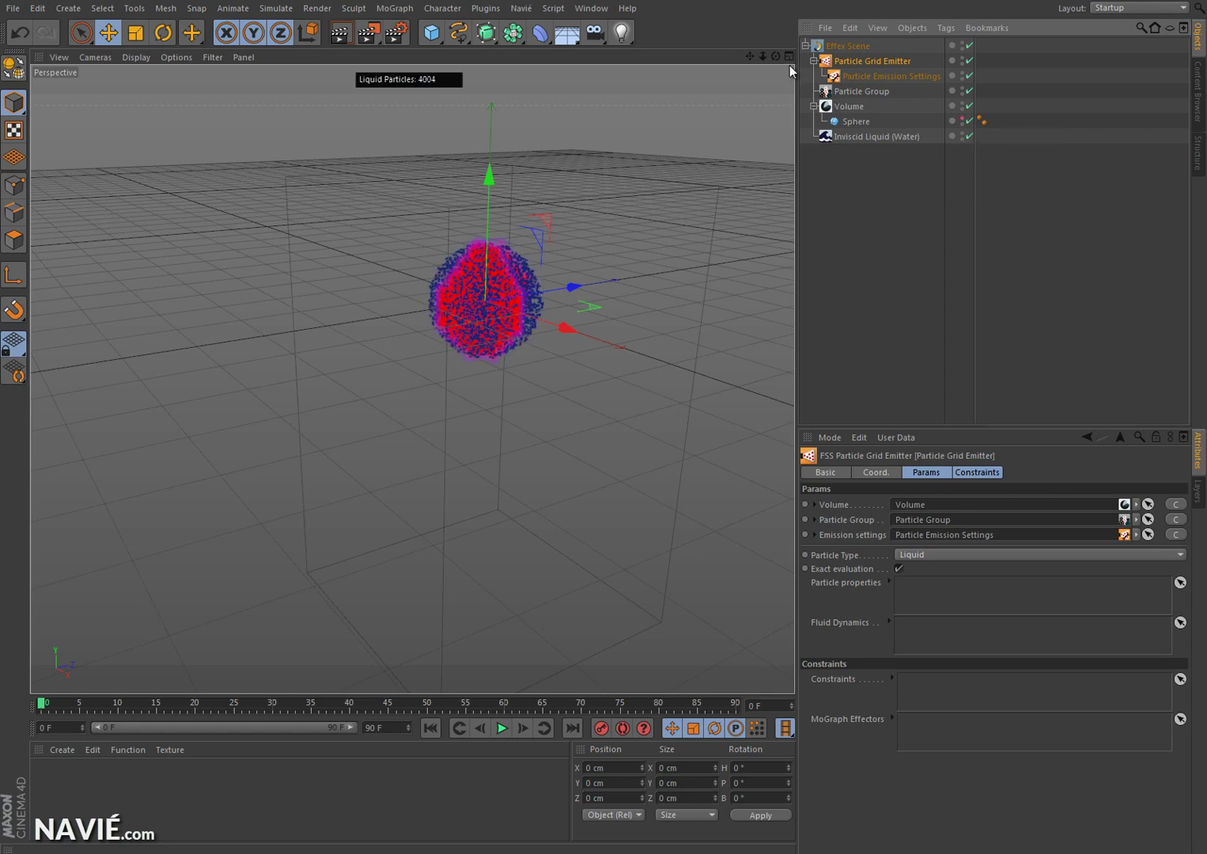
click(962, 103)
click(962, 104)
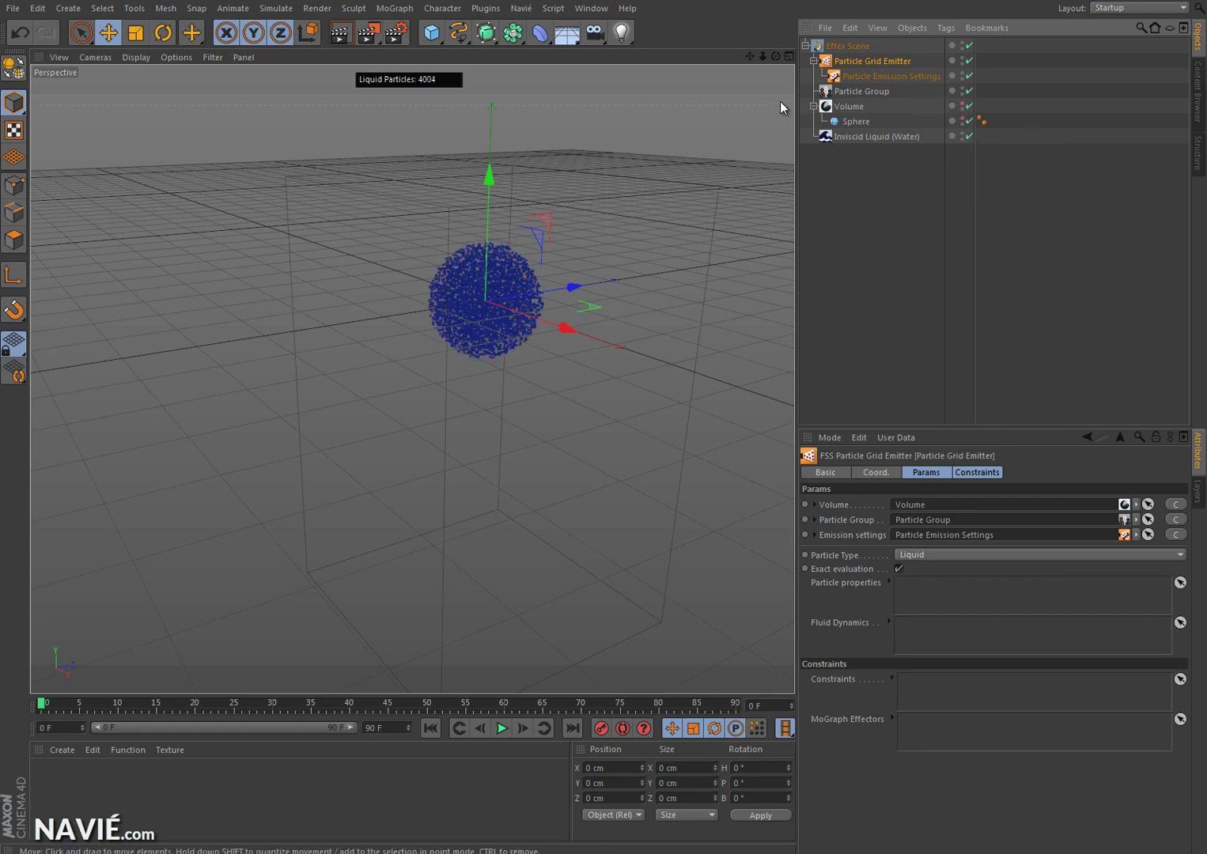
drag(775, 56, 605, 421)
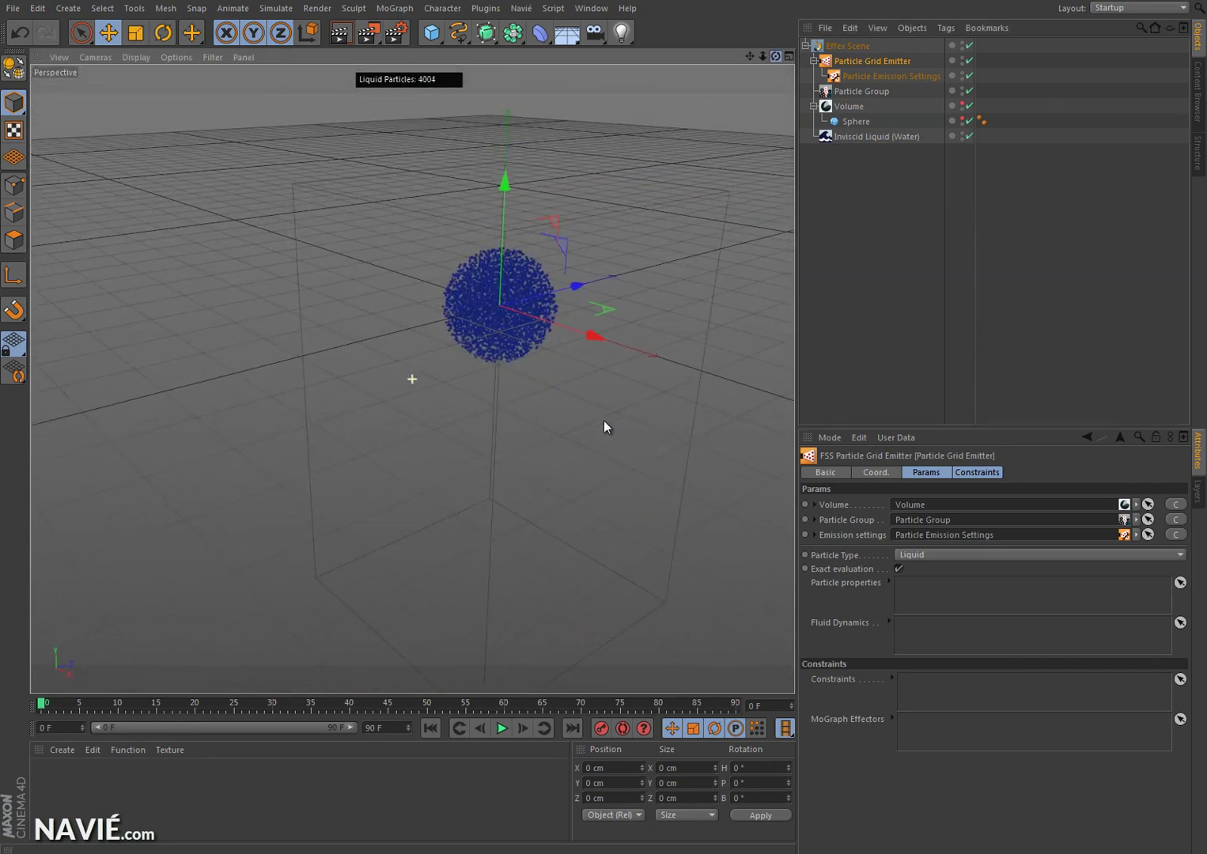
drag(749, 55, 603, 421)
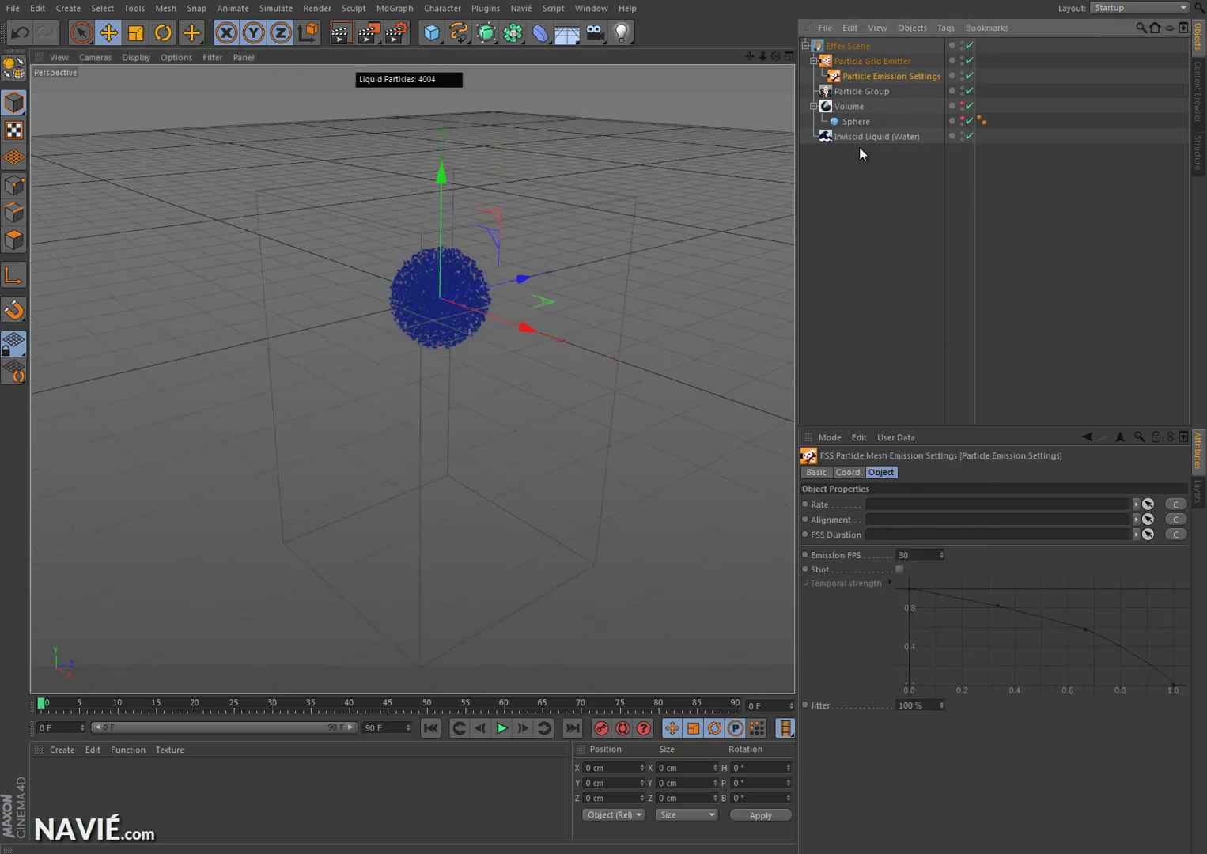
click(501, 729)
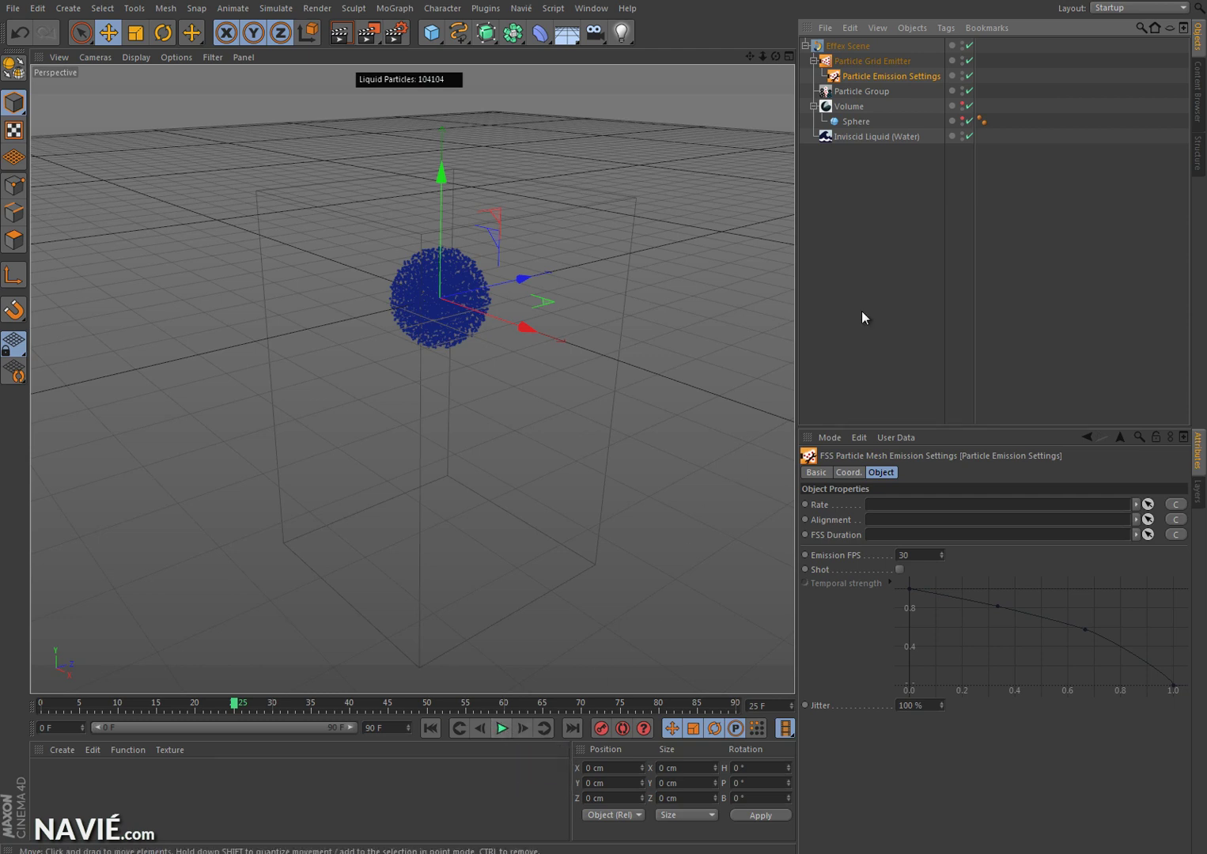
Add the Particle Group to the Inviscid Liquid (Water) dynamics and rewind to frame 0.
click(878, 137)
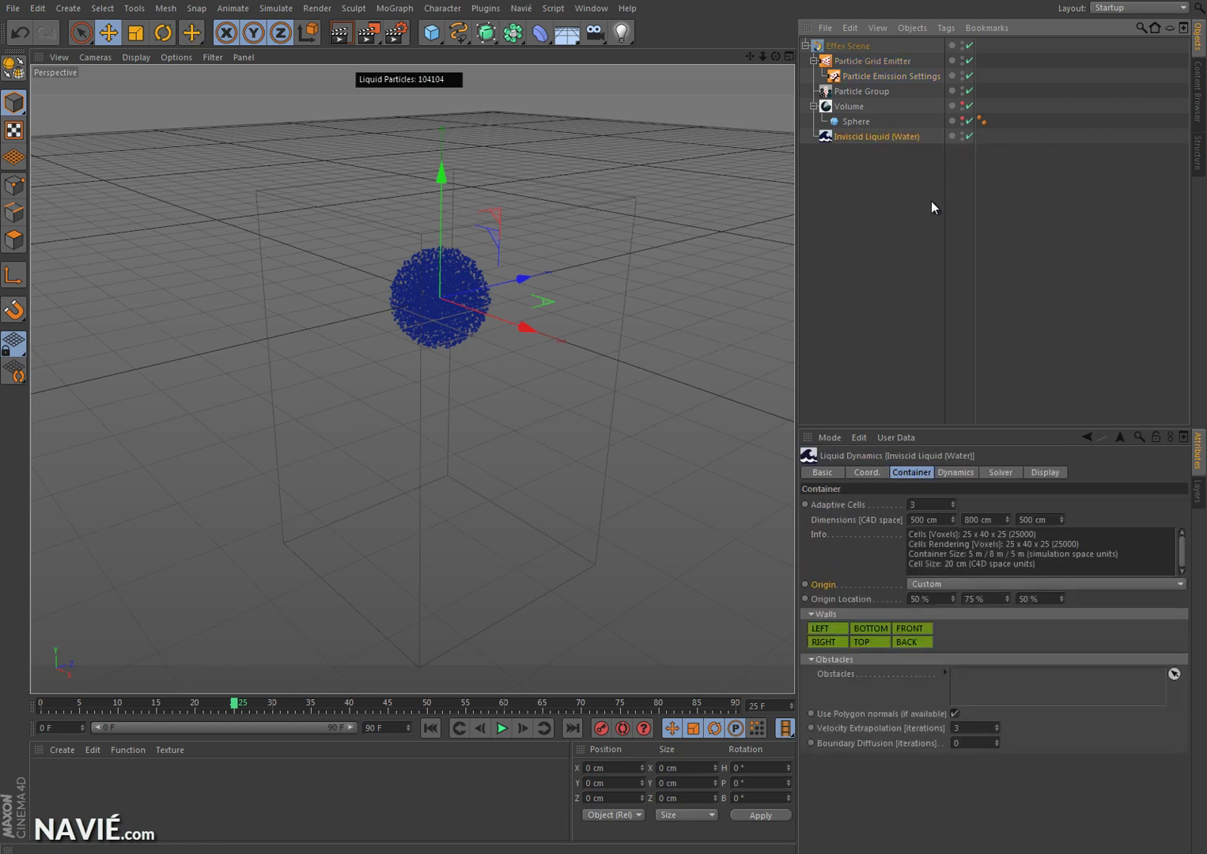
click(957, 473)
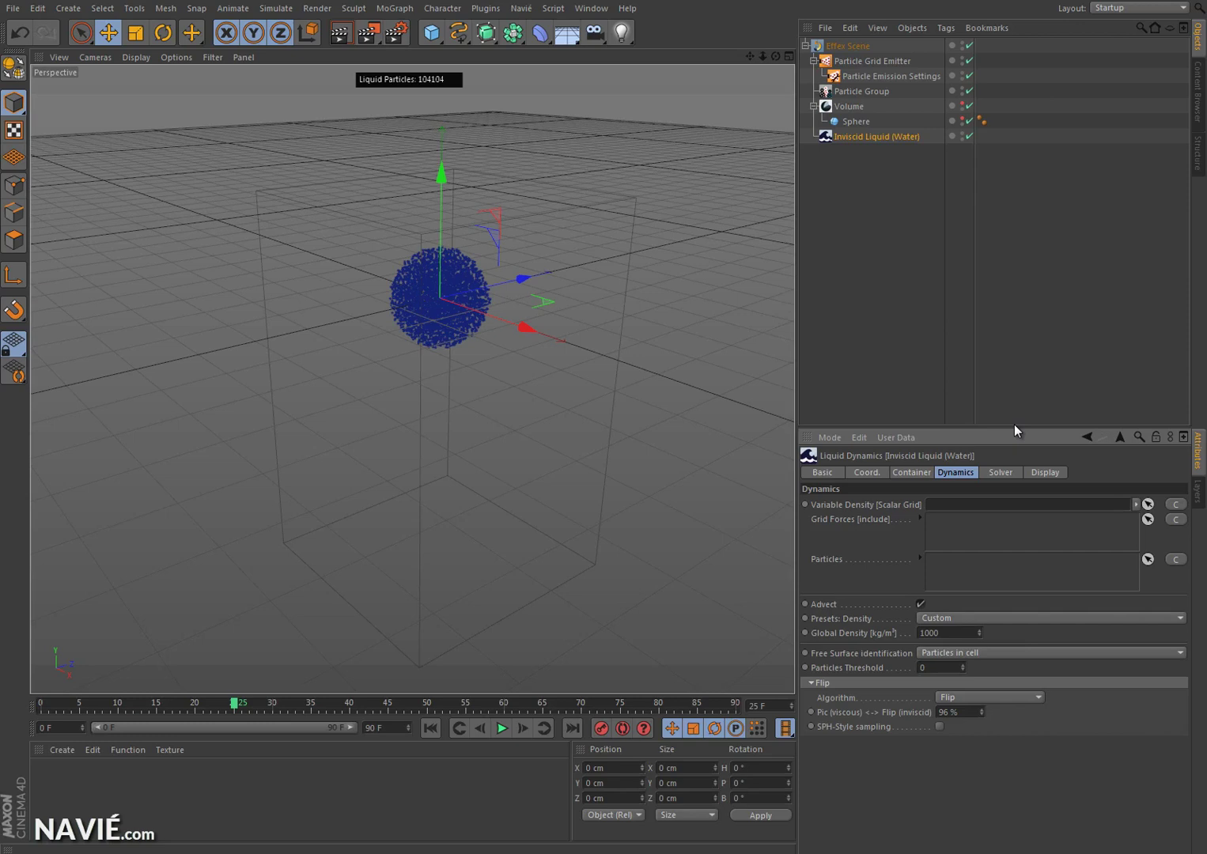
click(1176, 560)
click(1137, 571)
click(431, 728)
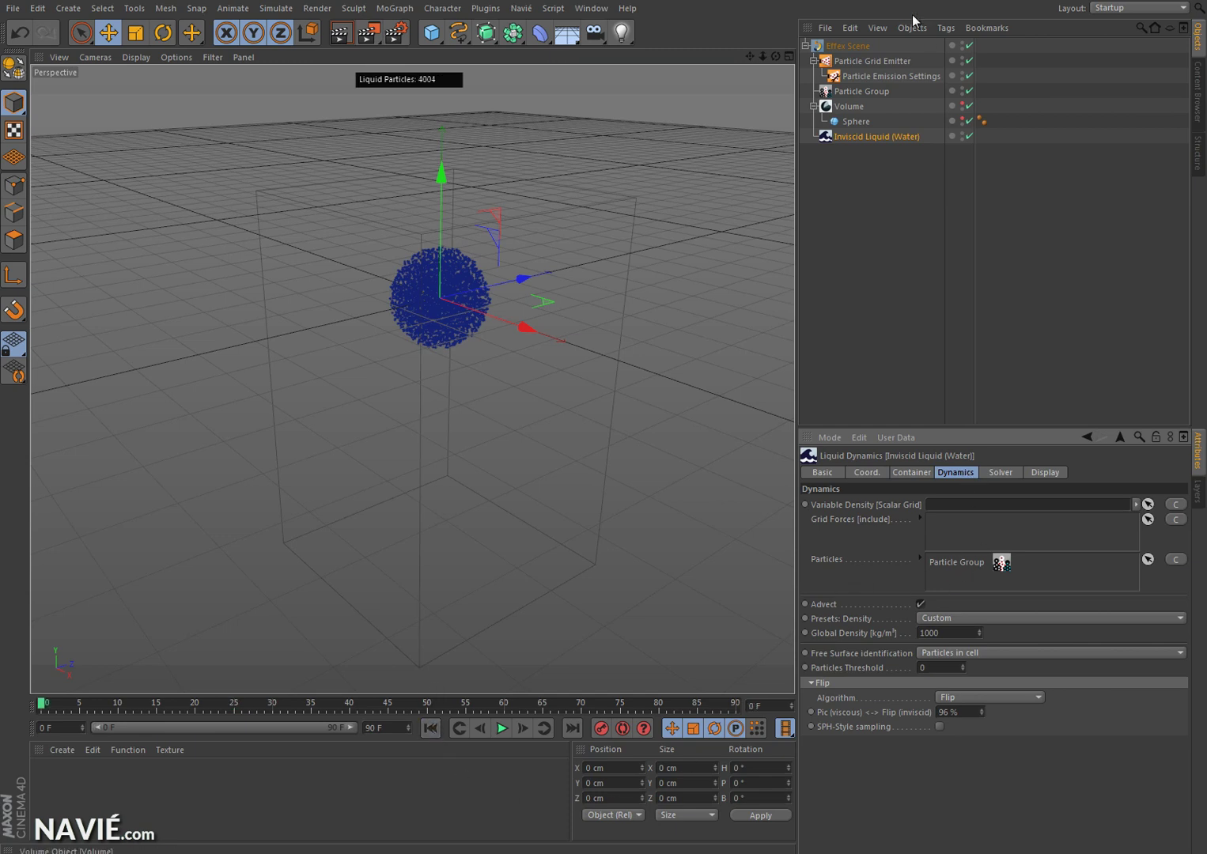
Open the Effex Scene's gravity settings, then pause playback and rewind to frame 0.
click(859, 45)
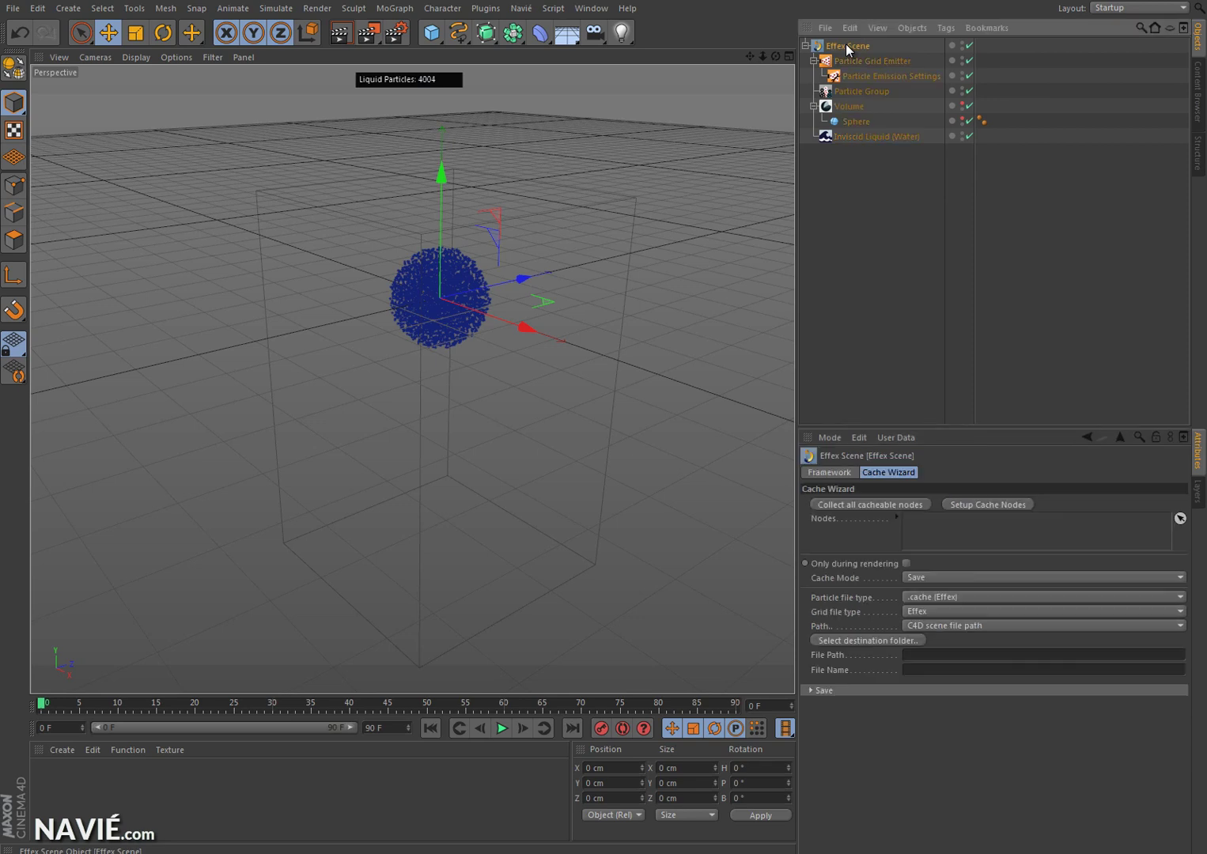
click(843, 473)
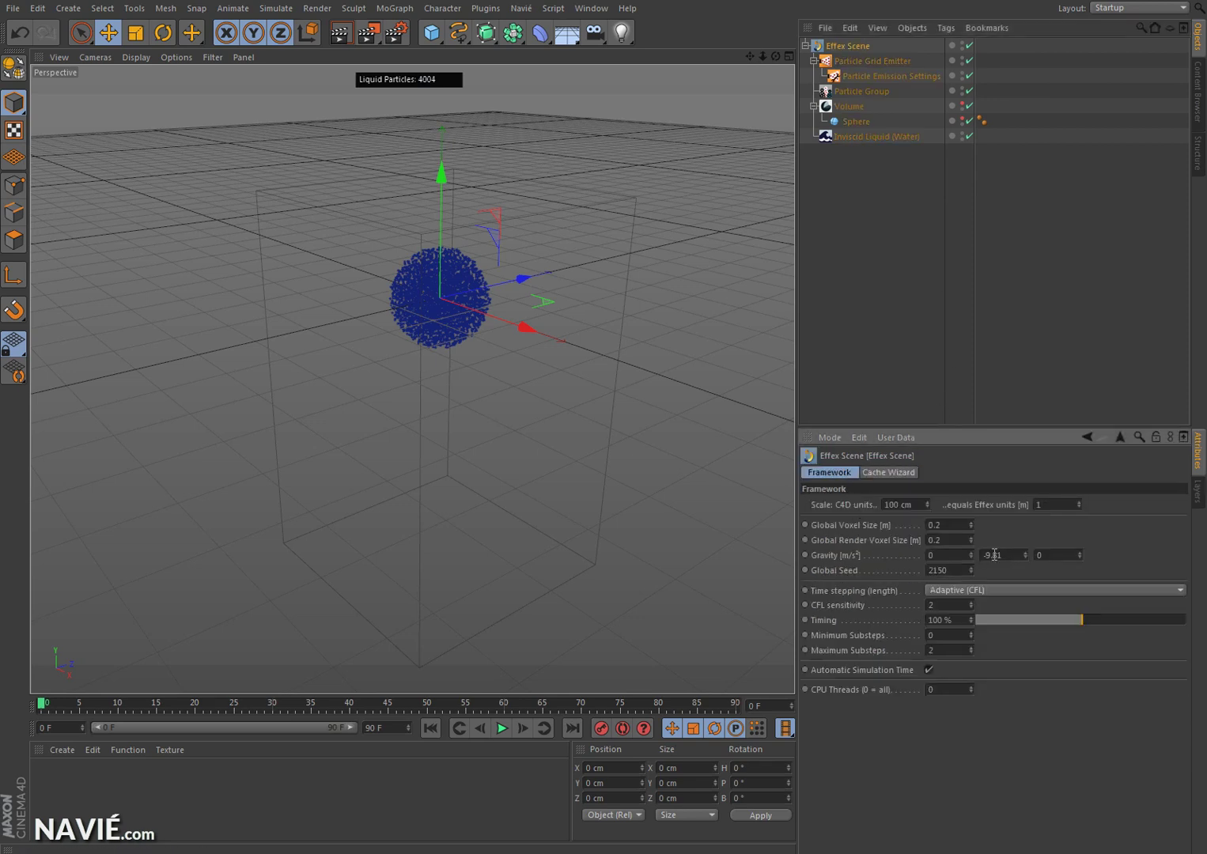
click(855, 558)
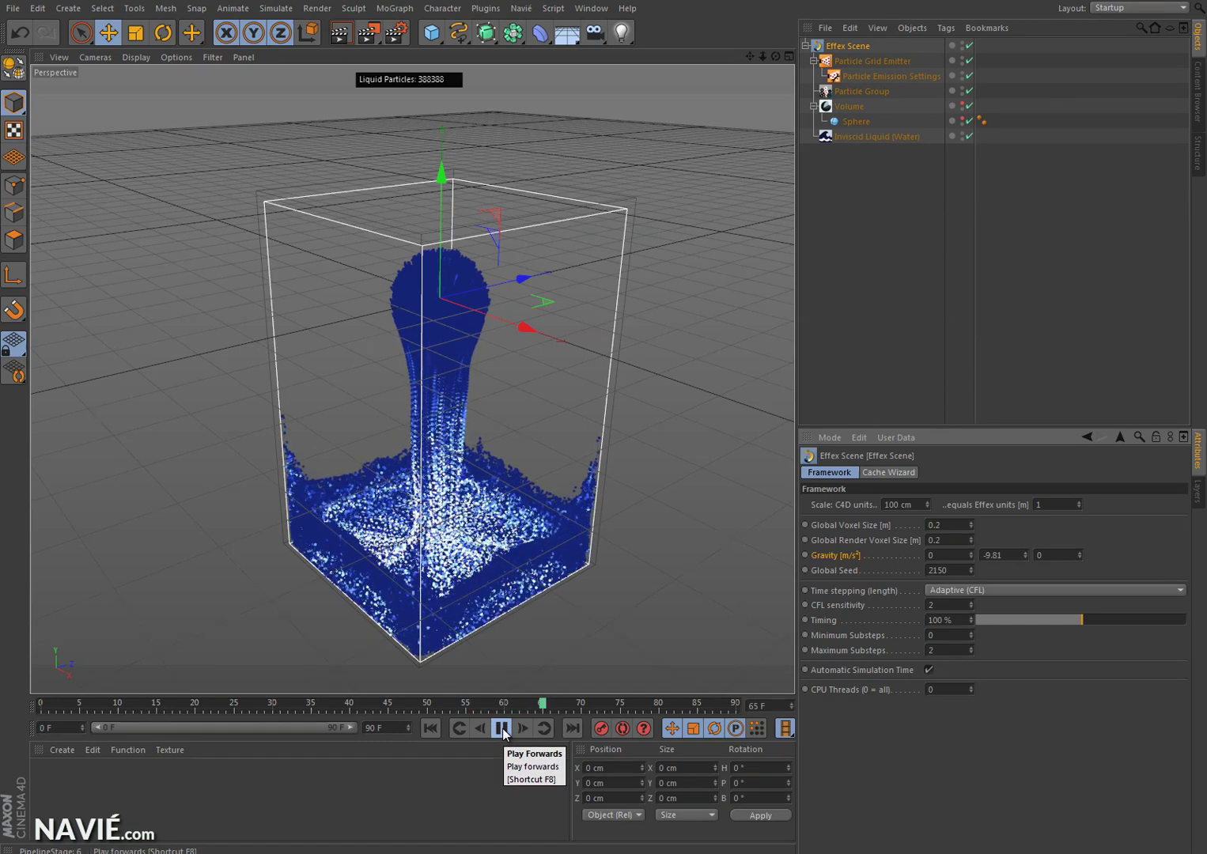
click(502, 729)
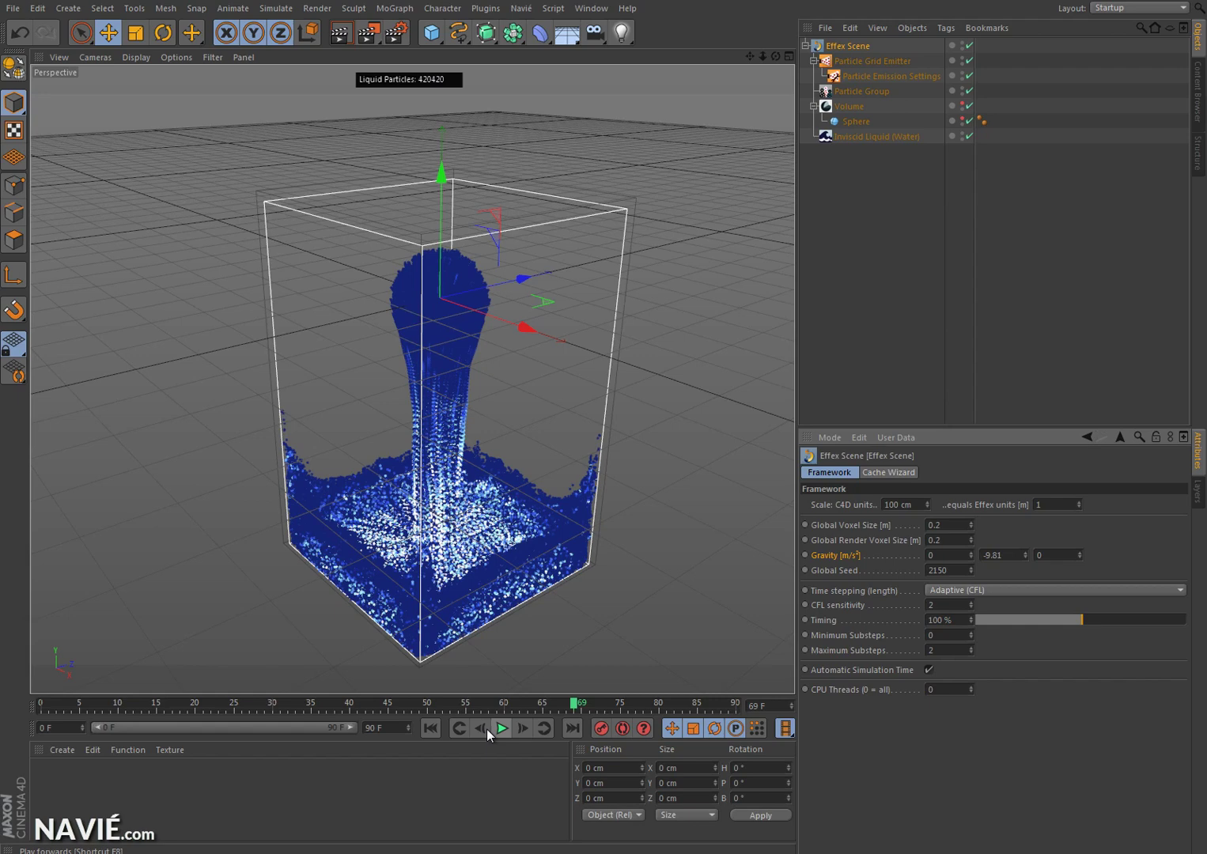
click(431, 728)
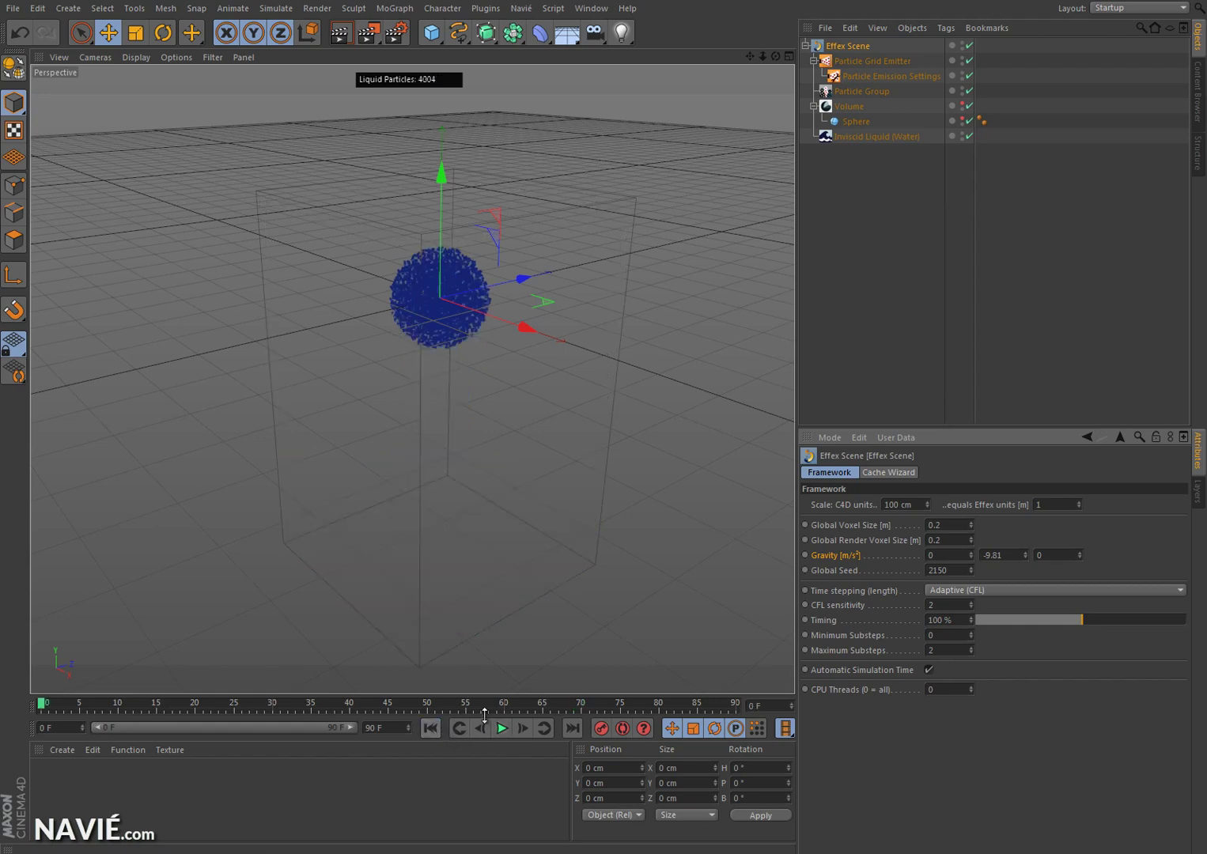
Collapse the Volume entry, play to frame 18, then return to frame 0 with 4004 particles.
click(814, 61)
click(813, 91)
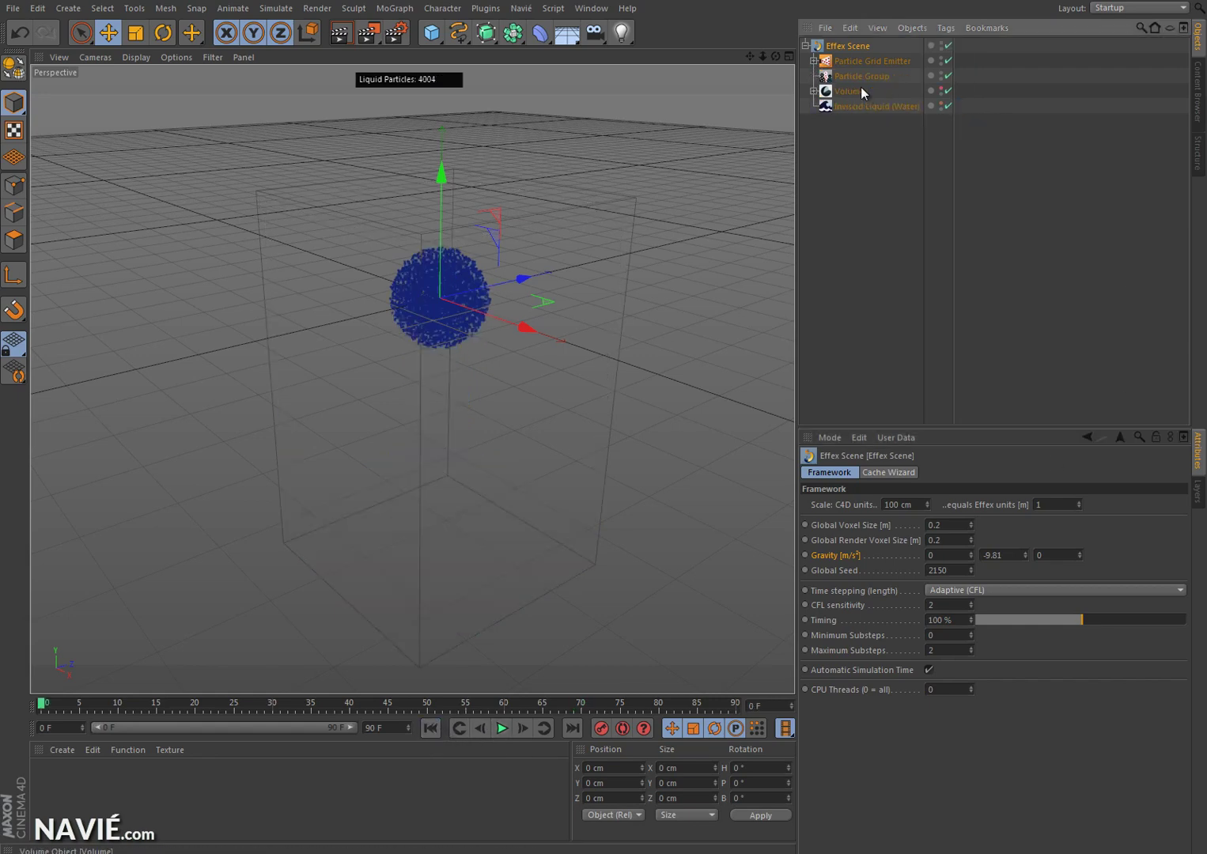
click(814, 61)
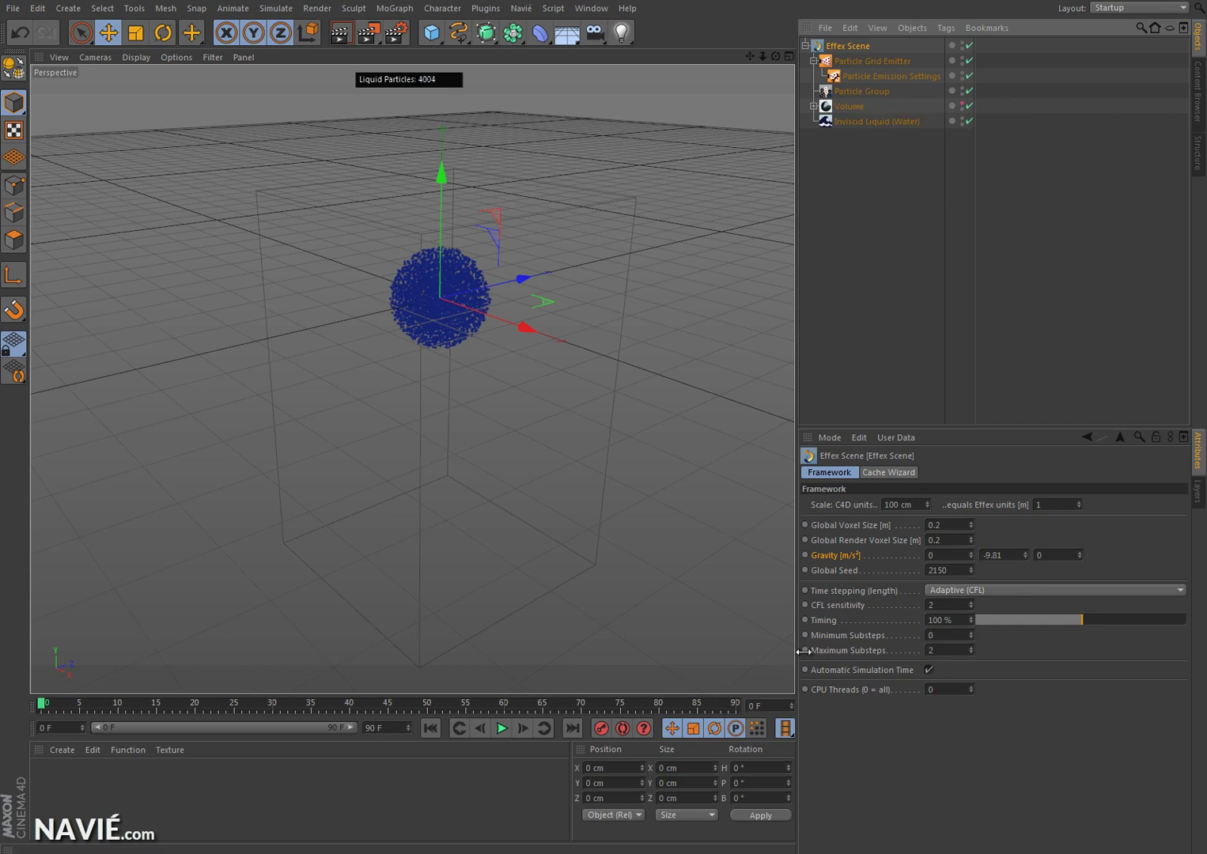
click(503, 732)
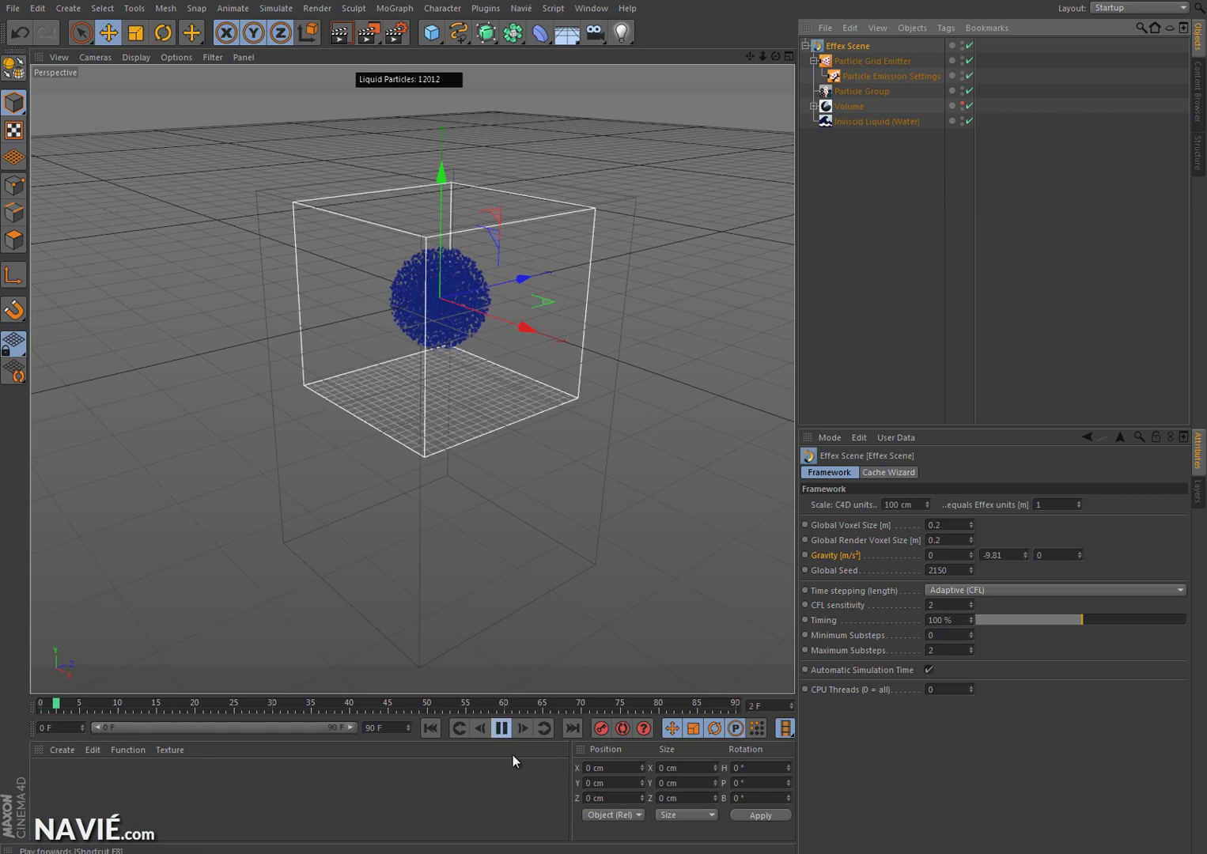
click(499, 730)
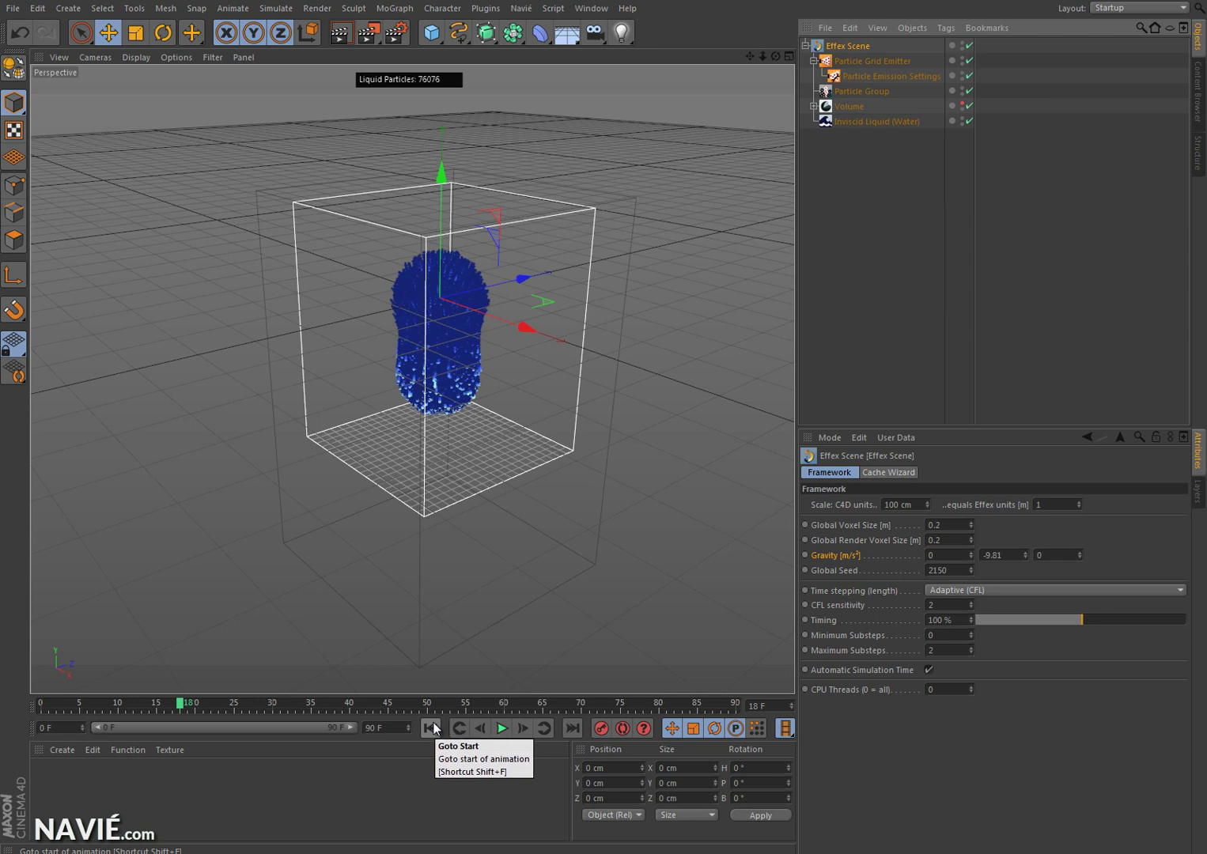
click(435, 727)
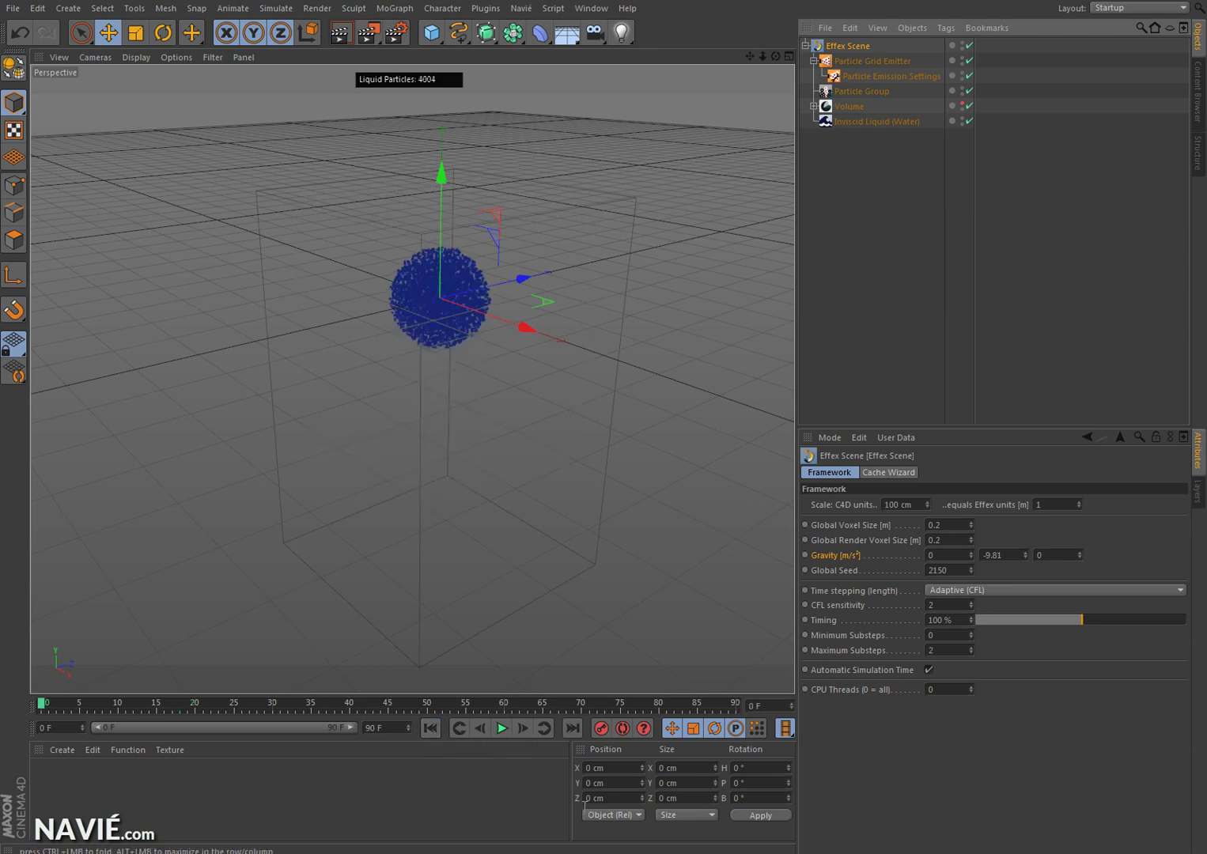
Create a Duration for the emission's FSS Duration, Given in Frames, with Sequence duration 5.
click(870, 76)
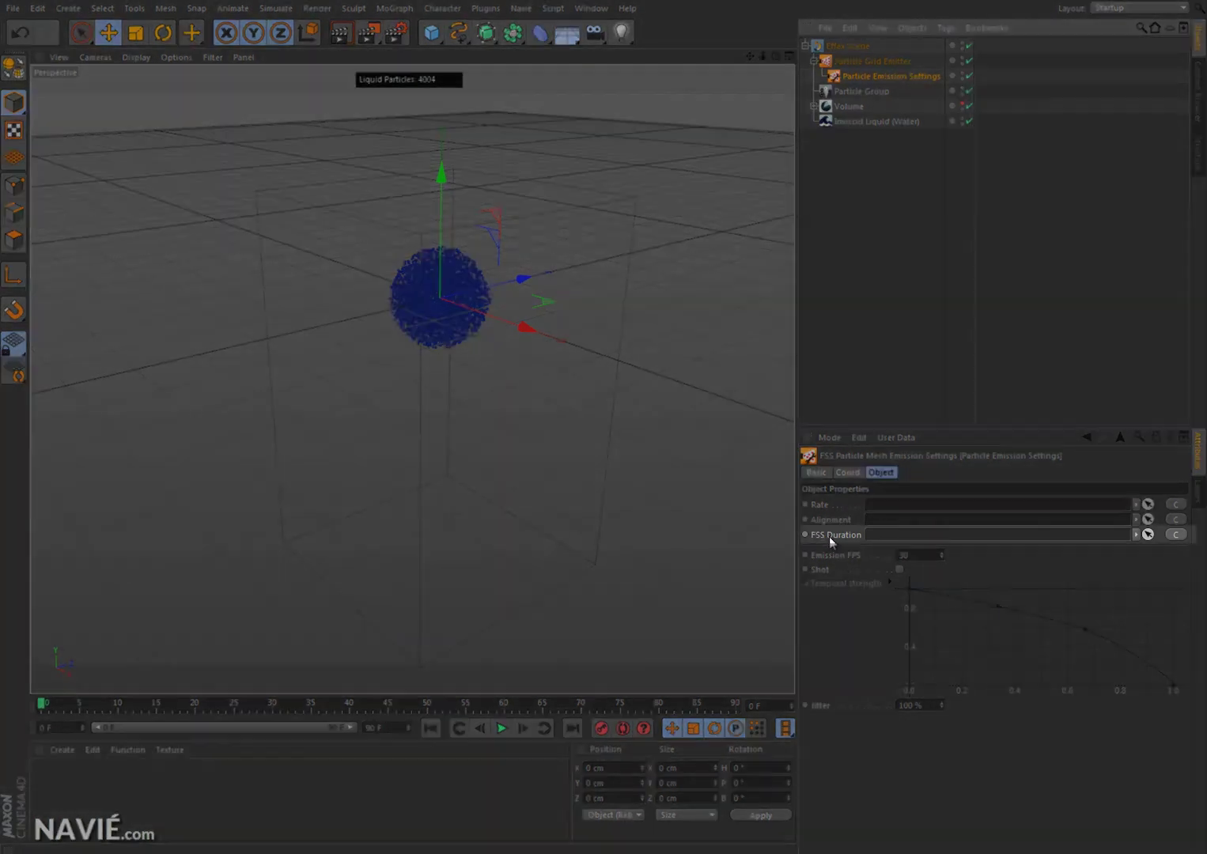
click(835, 536)
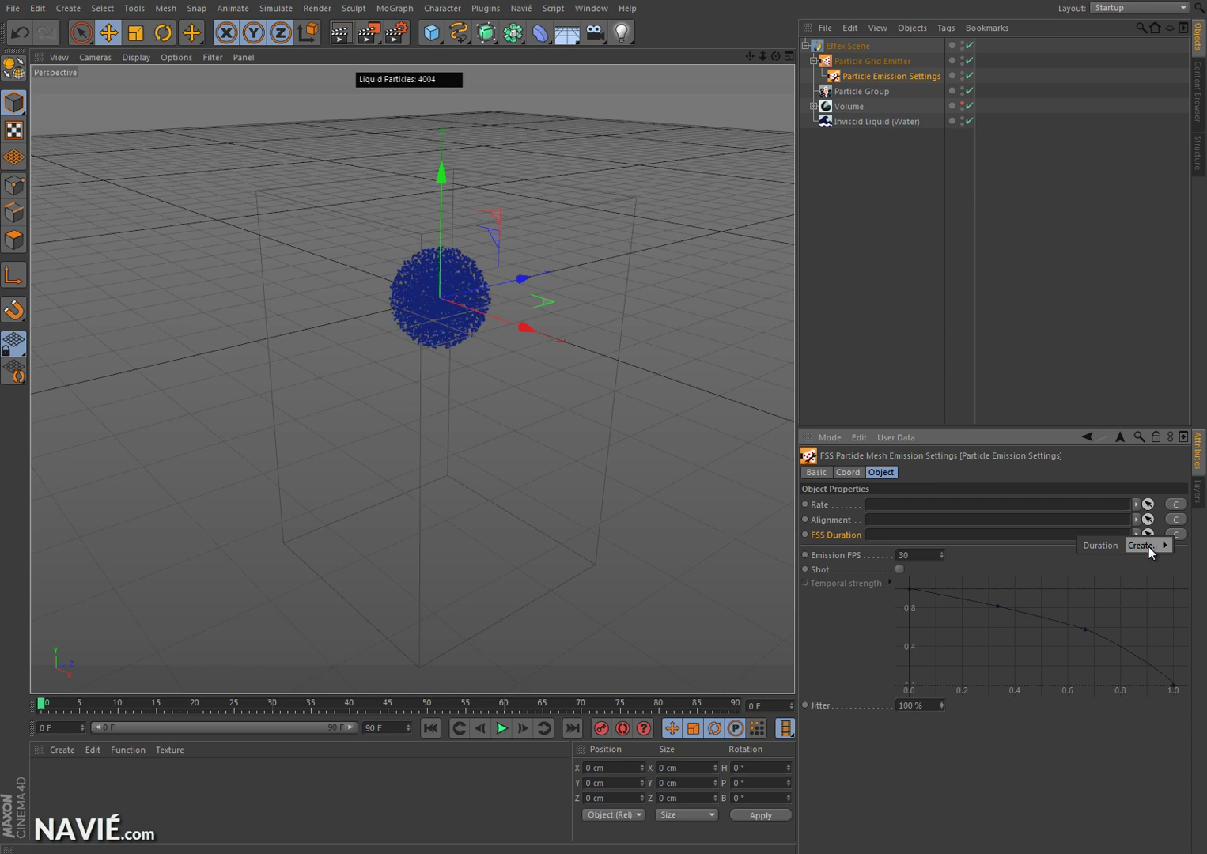
click(1106, 545)
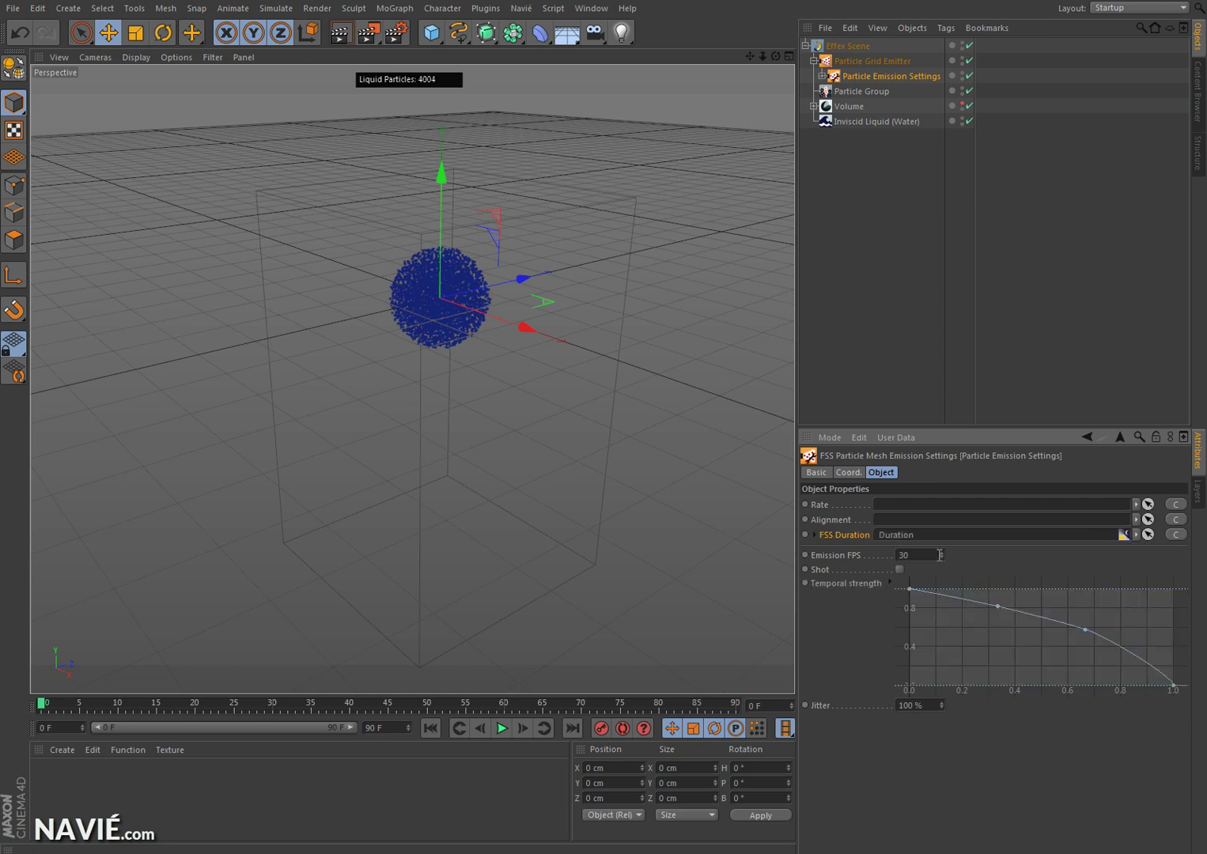
click(815, 534)
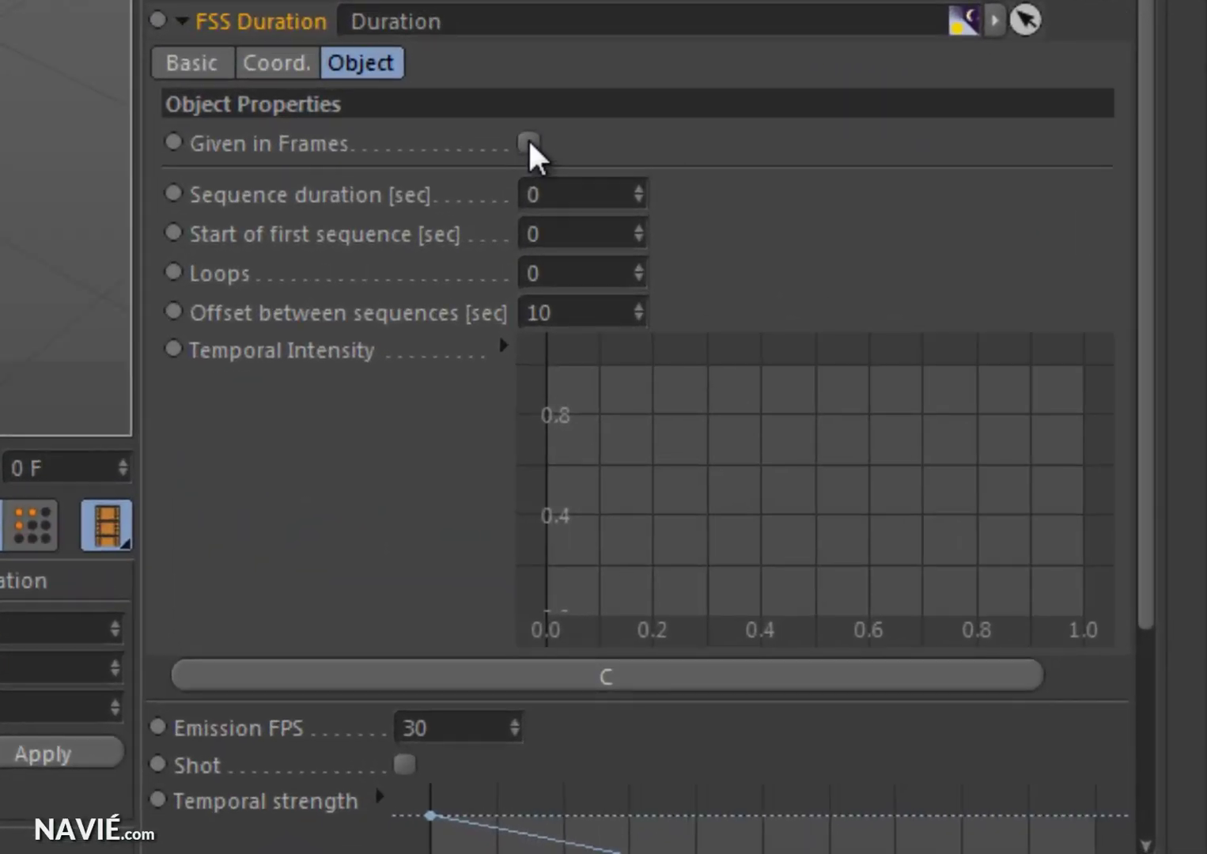
click(528, 144)
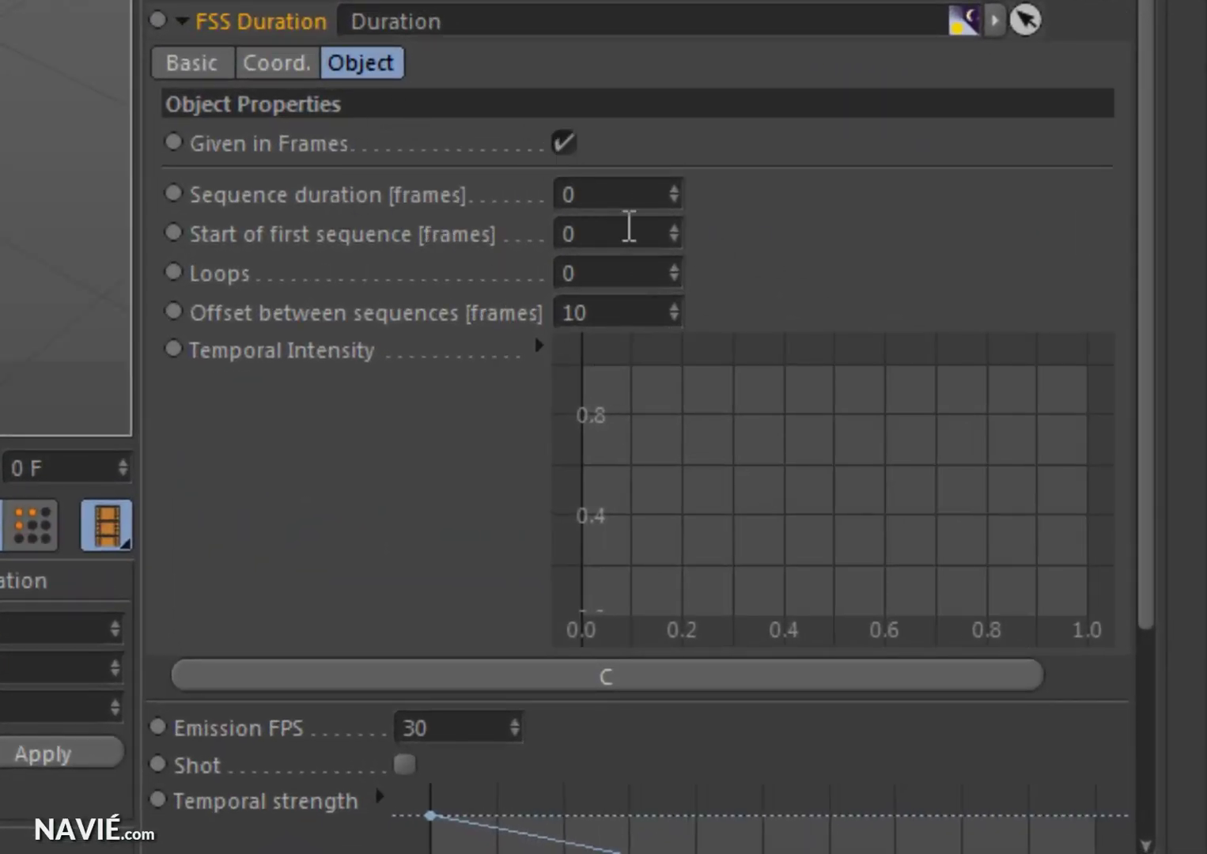
click(627, 195)
text(5)
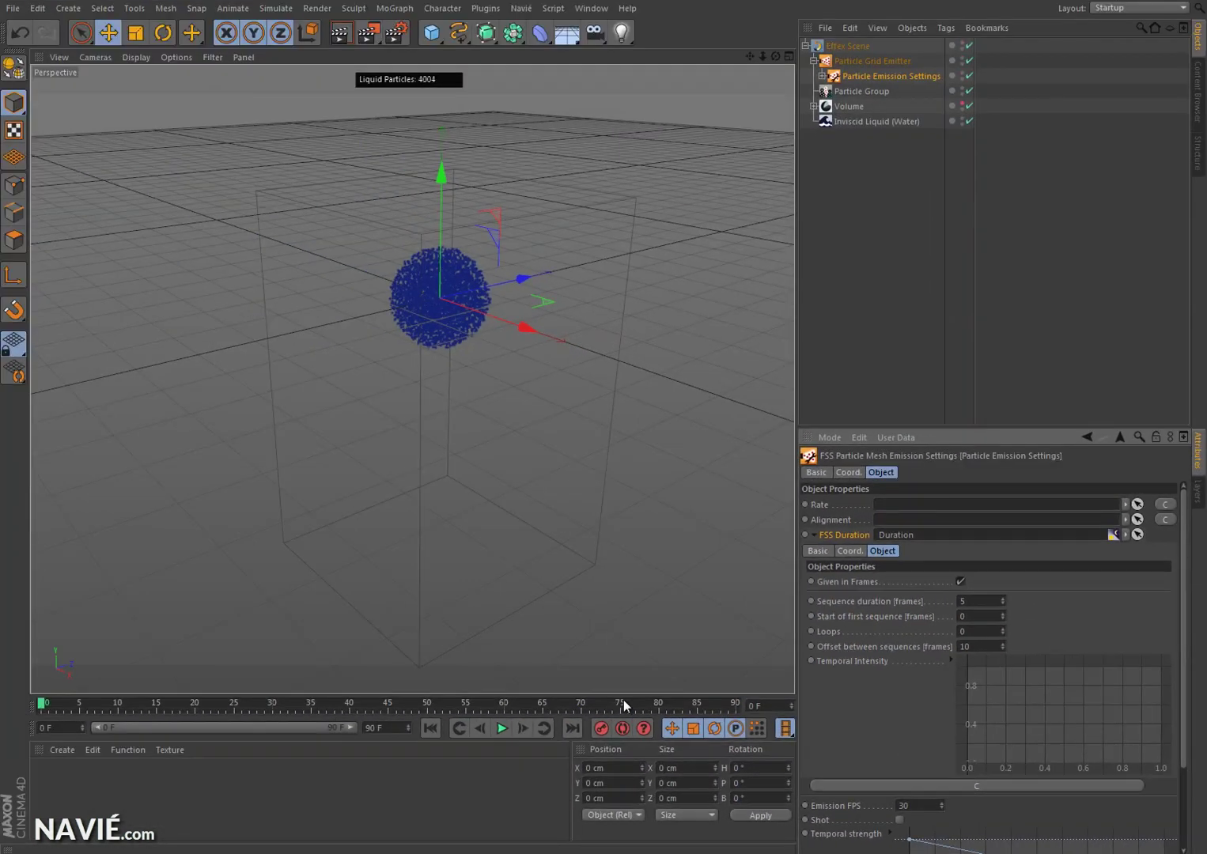
Play, pause and step through the first frames, finishing at frame 1 with 8008 particles.
click(501, 729)
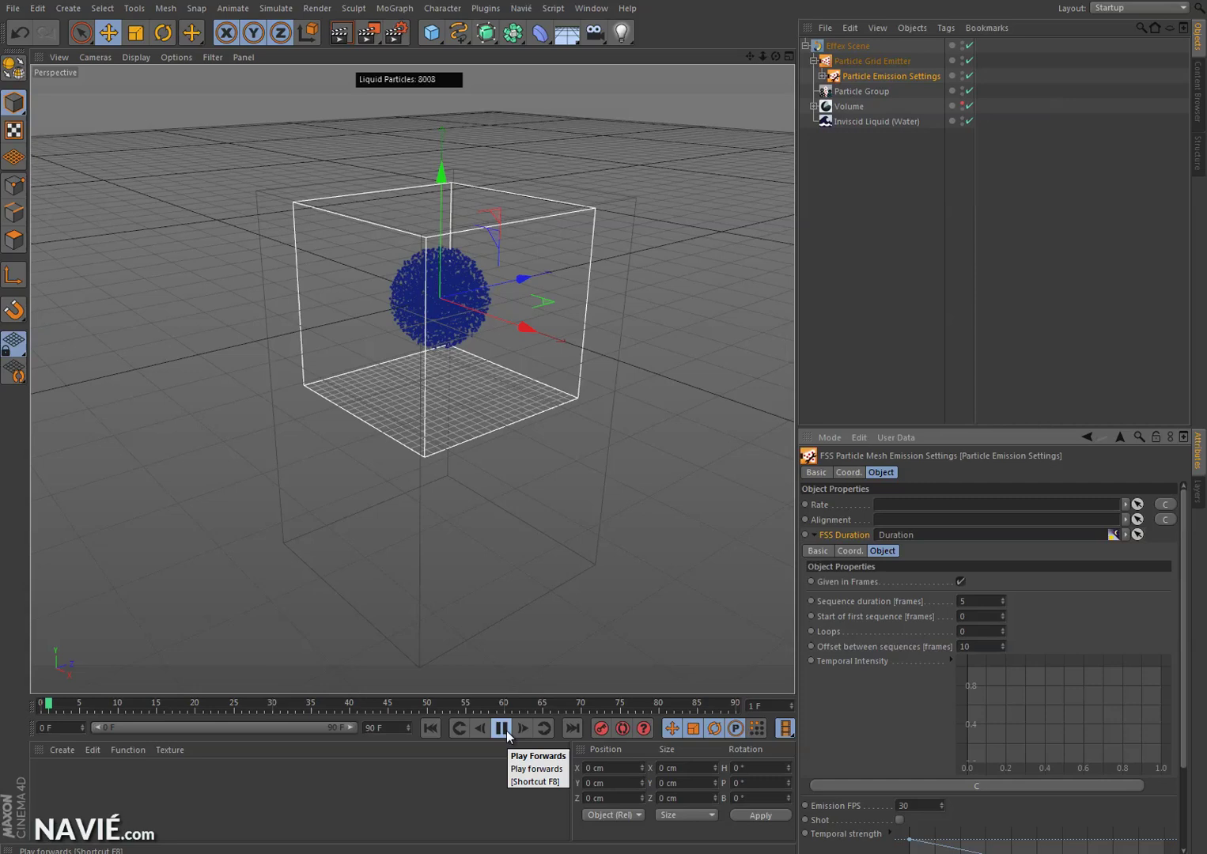
click(506, 731)
click(524, 732)
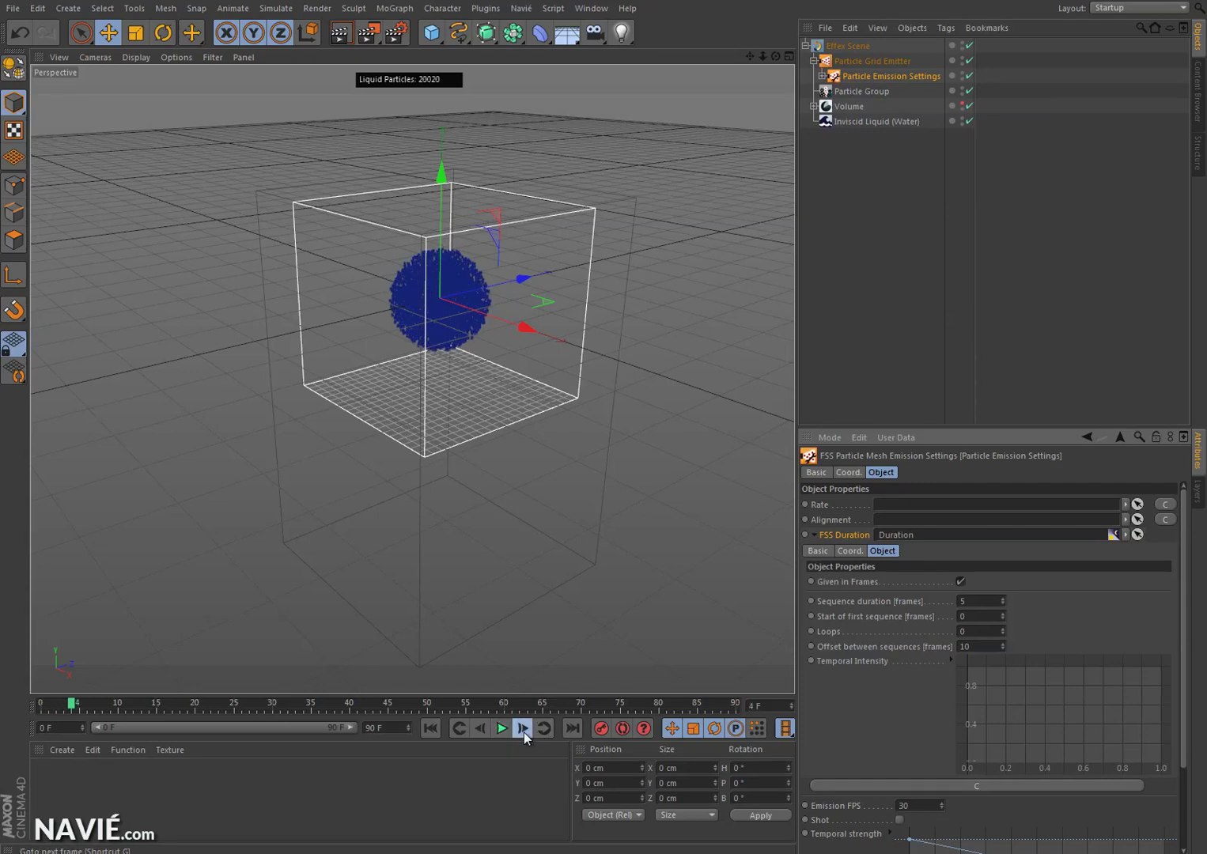
click(524, 732)
click(524, 733)
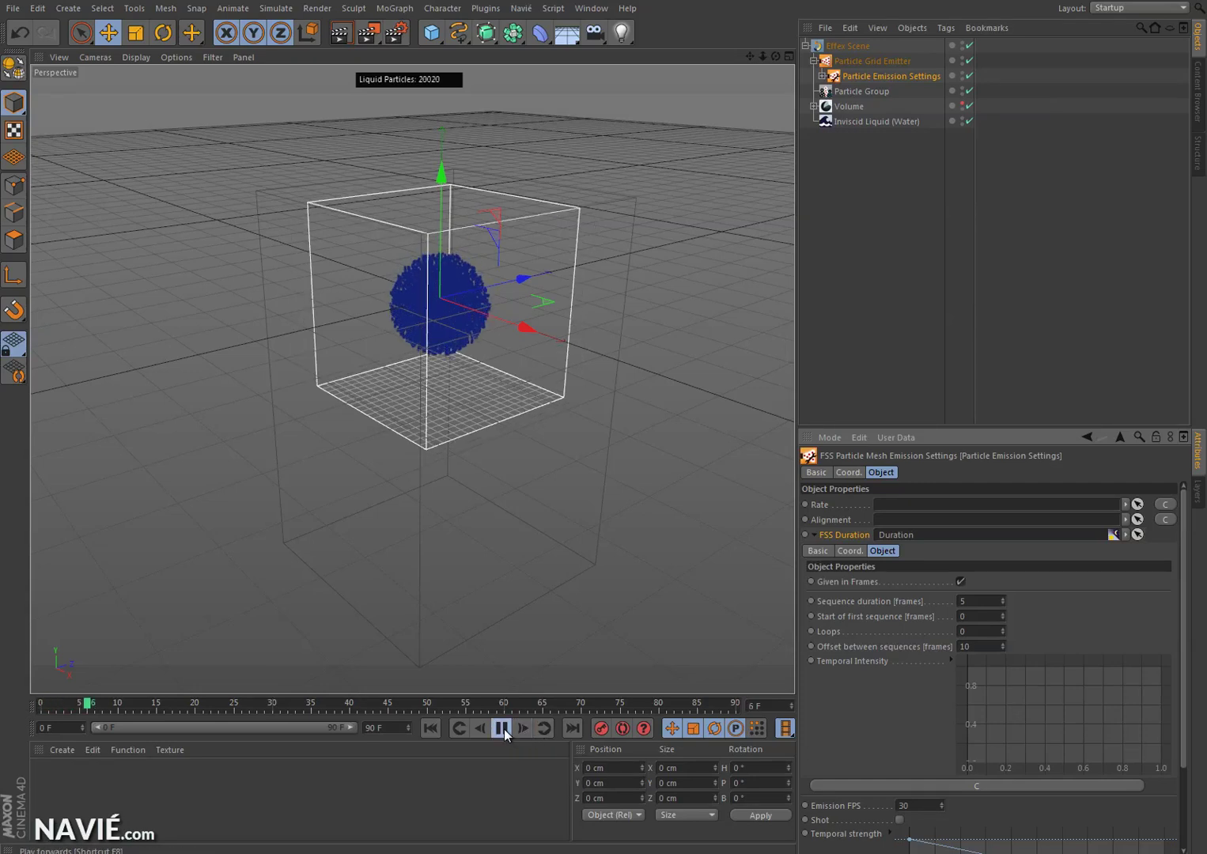
click(504, 729)
click(504, 730)
click(431, 728)
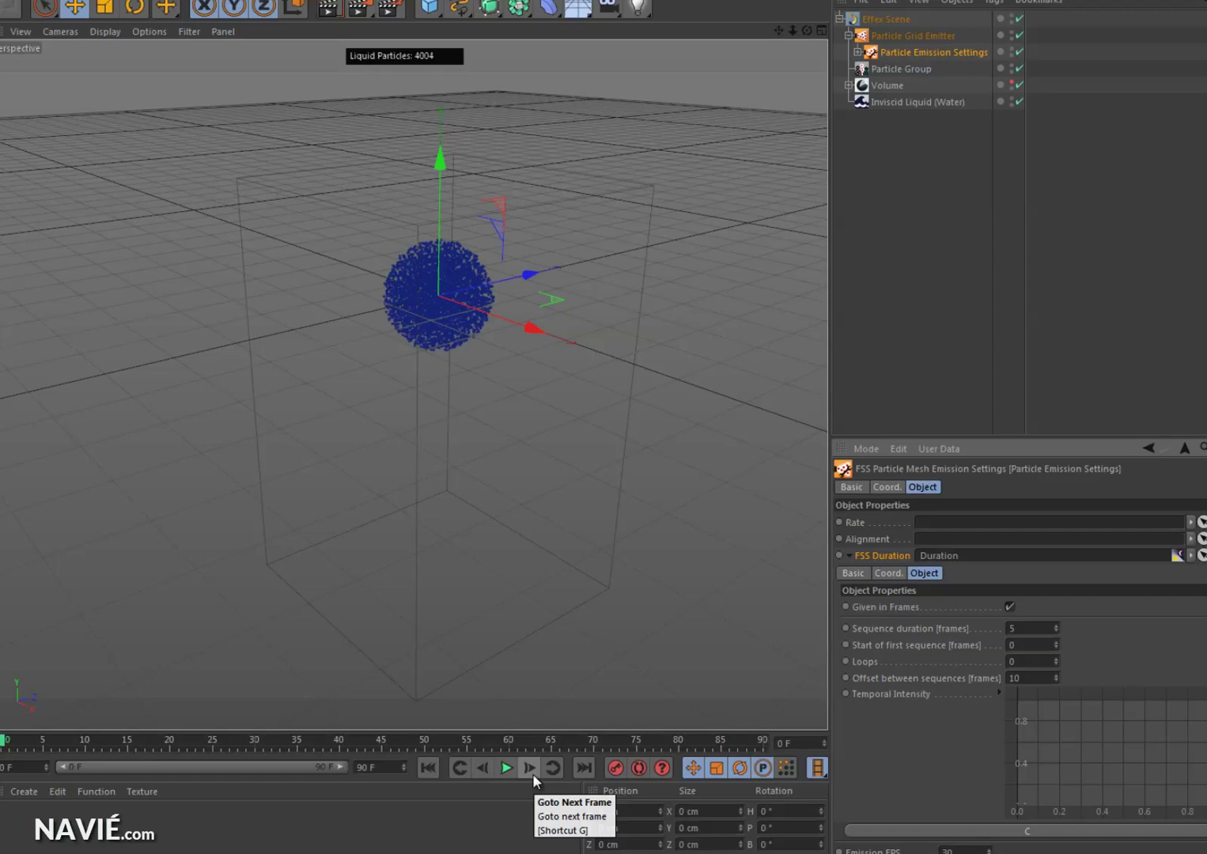
click(546, 845)
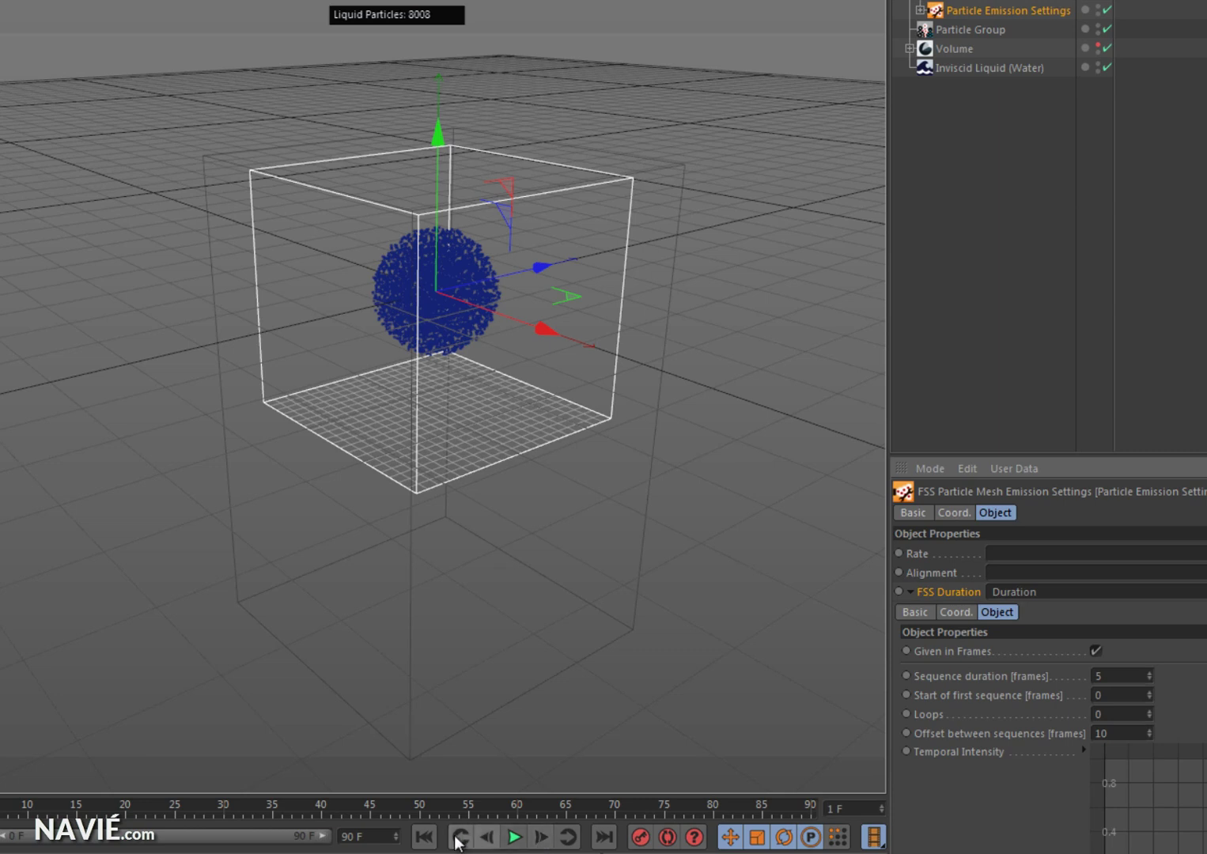
click(424, 839)
click(539, 843)
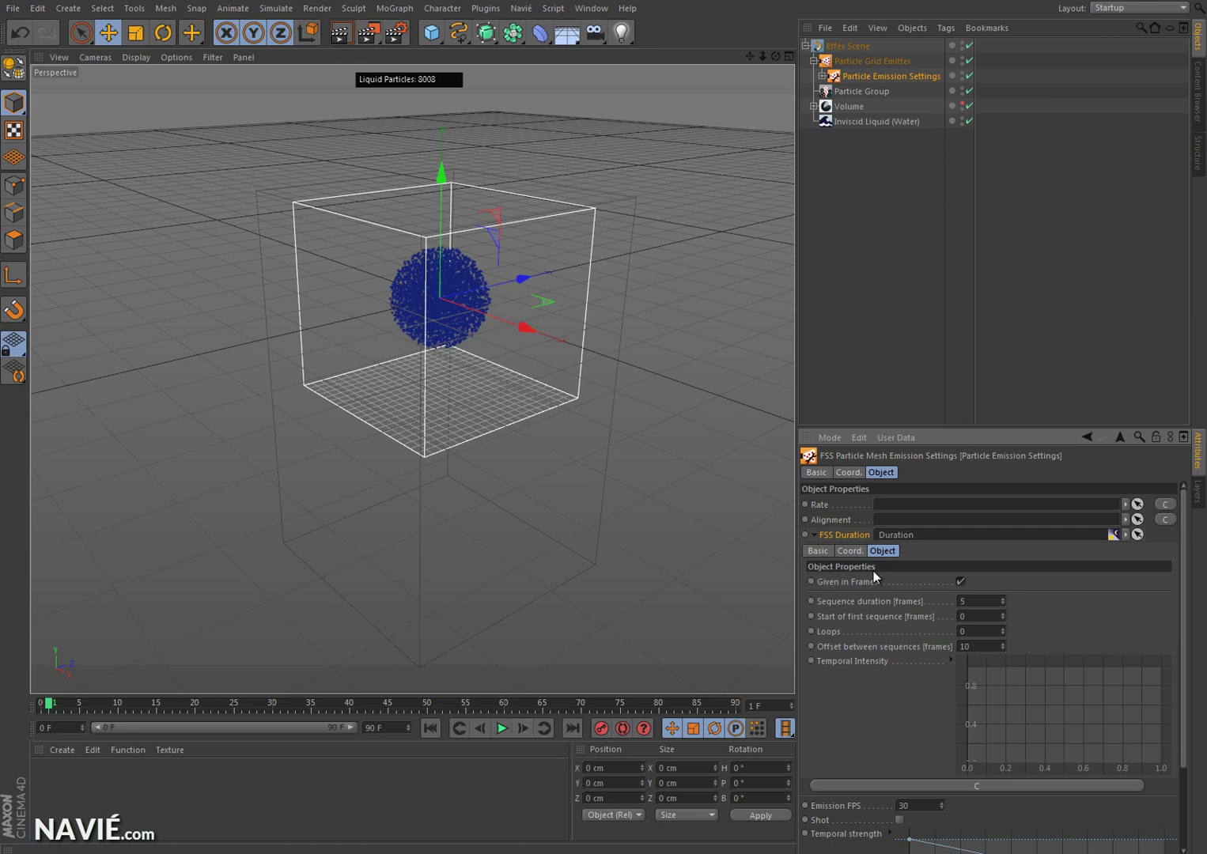
Drop Inviscid Liquid (Water) into the Particle Grid Emitter's Fluid Dynamics slot.
click(814, 534)
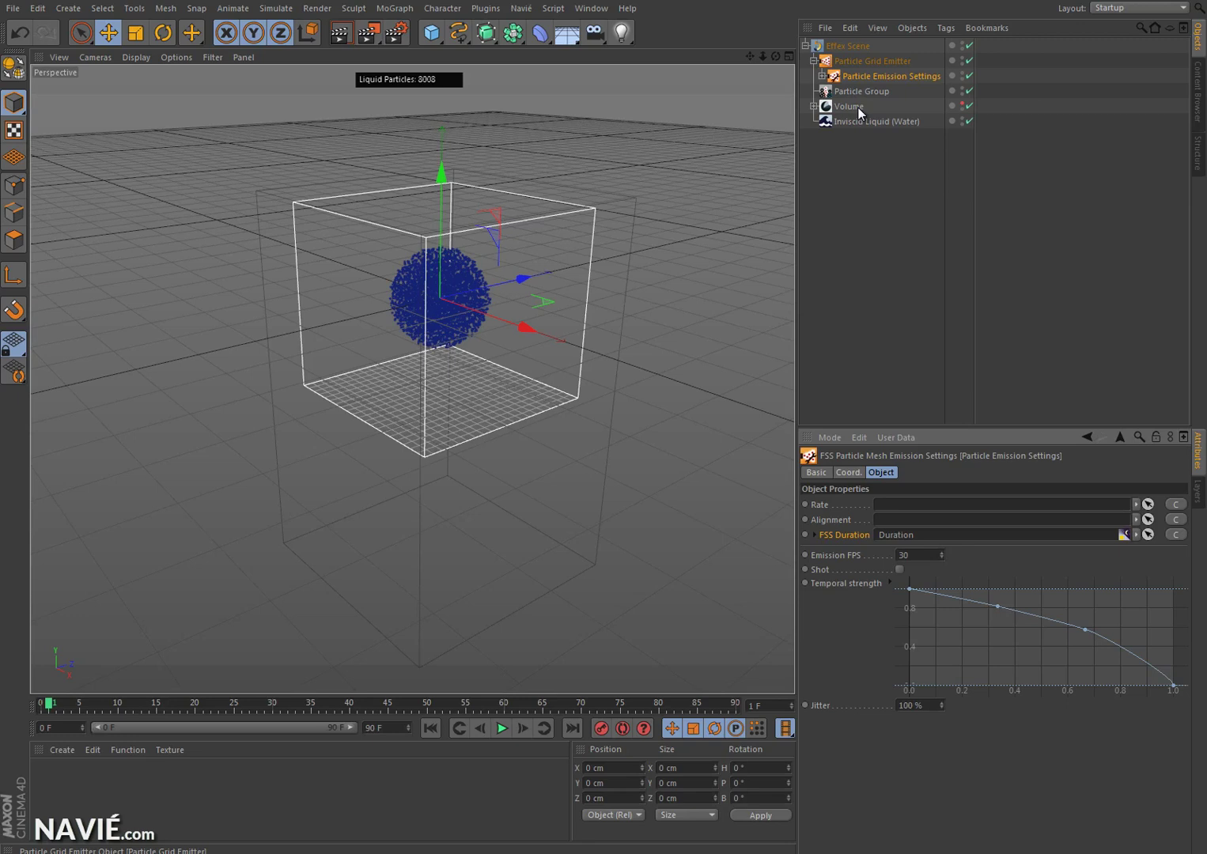
click(854, 61)
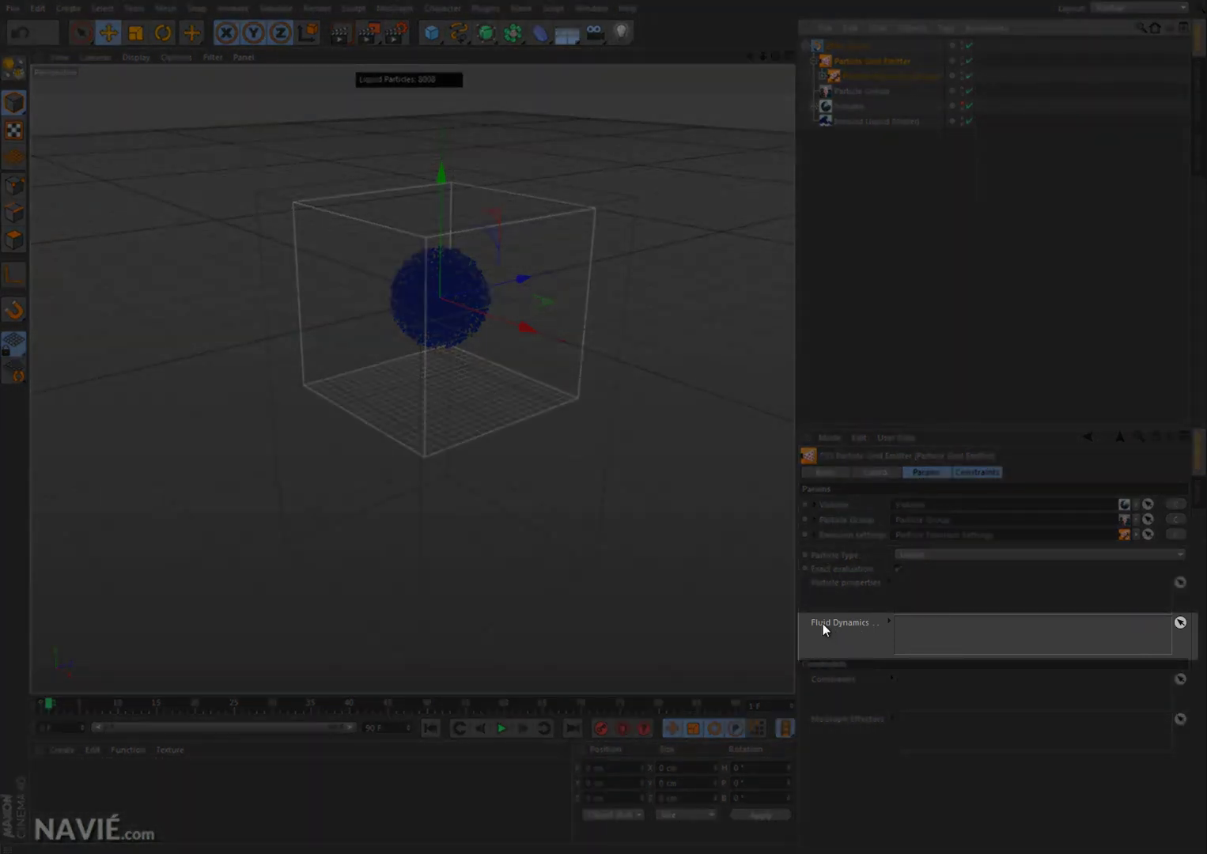
click(822, 623)
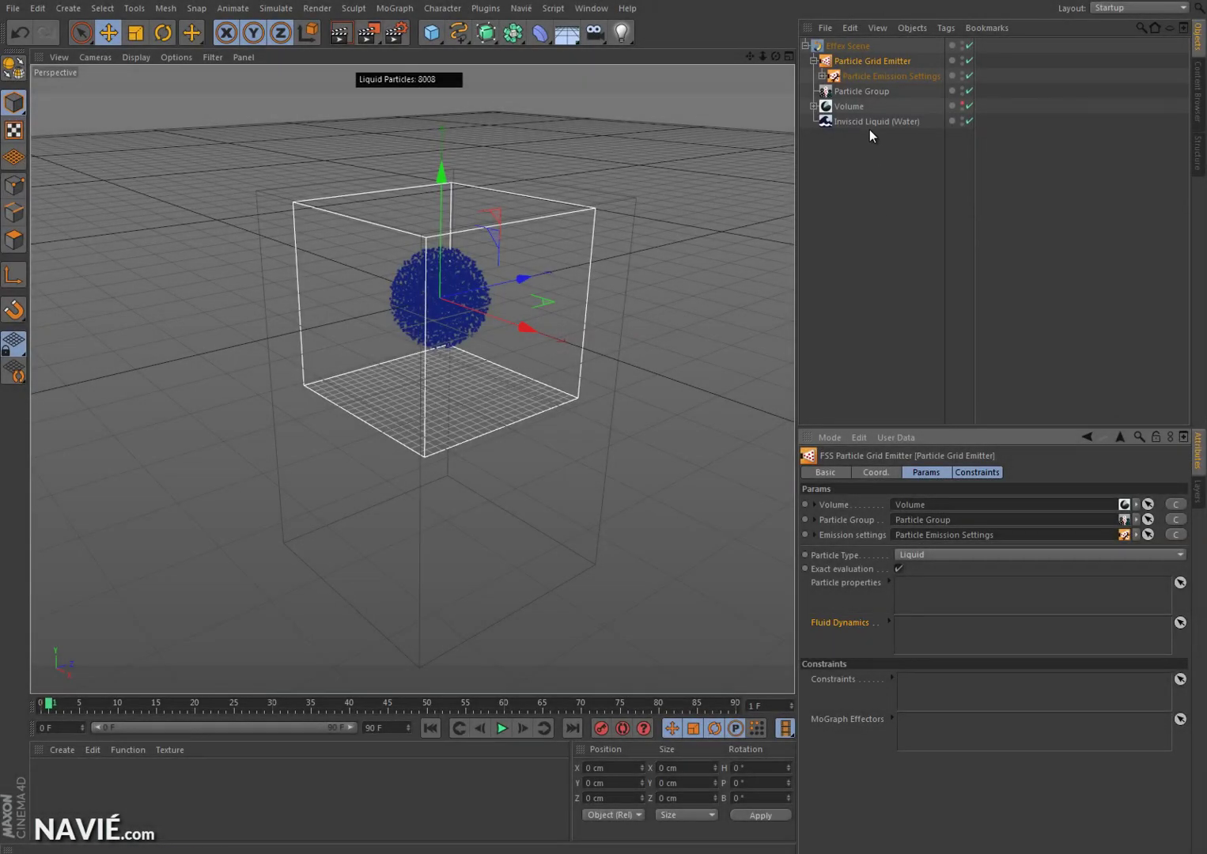
drag(870, 123, 904, 631)
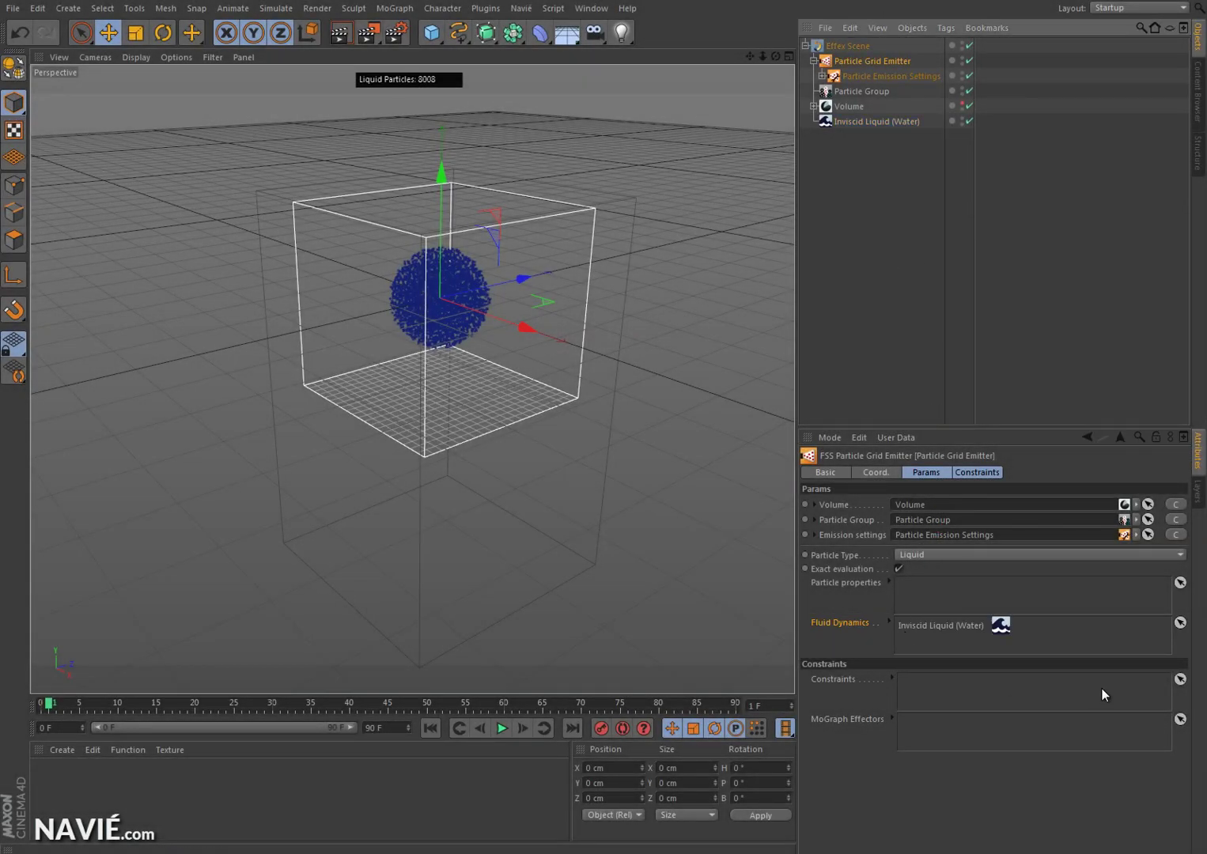
Rewind and step to frame 1, now 4985 particles, then orbit to a lower frontal view.
click(430, 728)
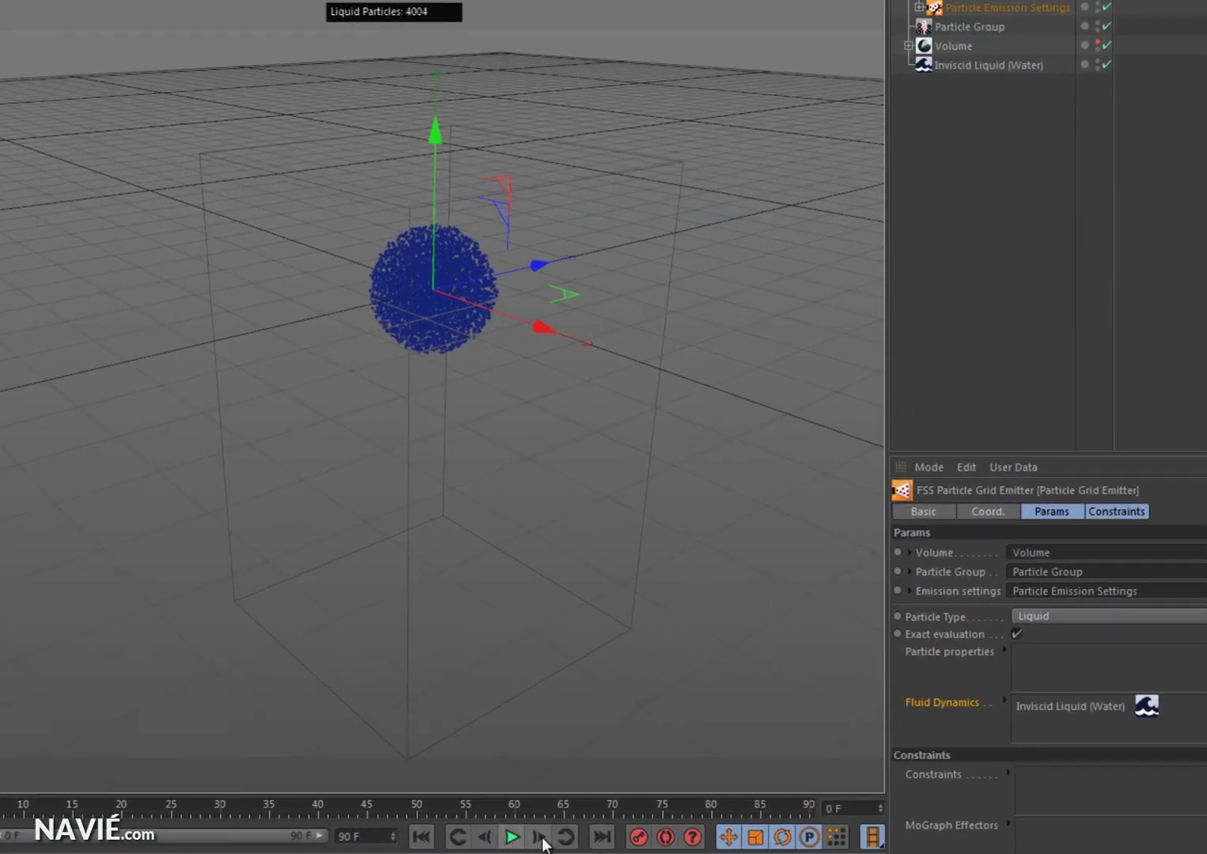
click(539, 837)
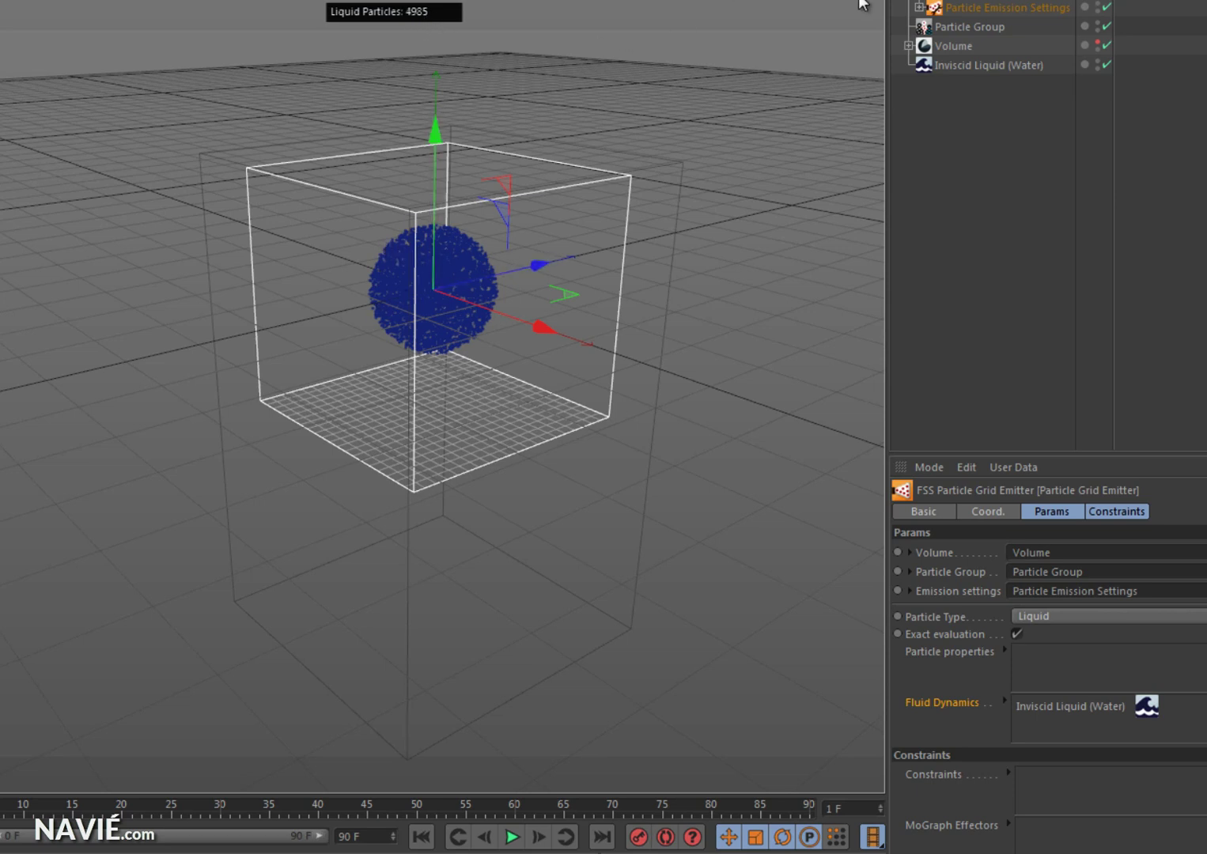
alt+drag(644, 448, 442, 255)
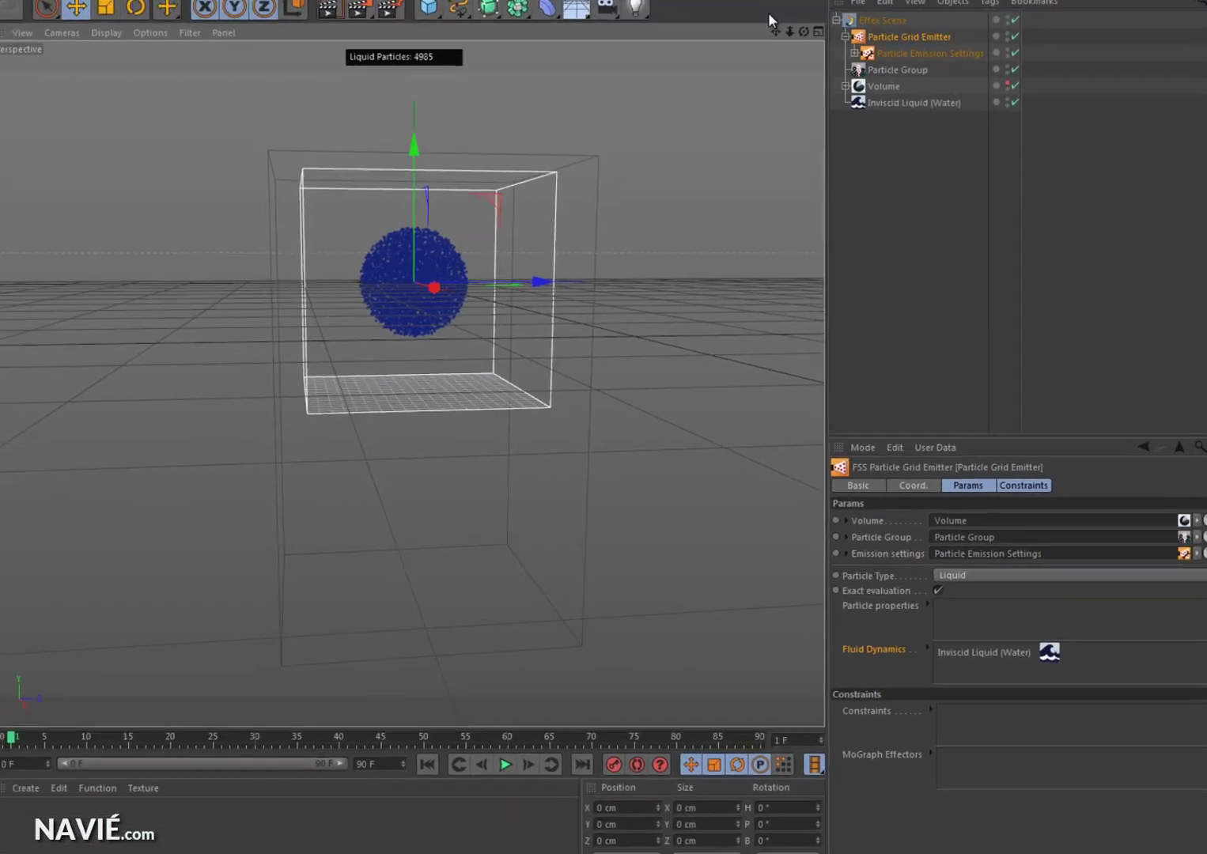
key(F2)
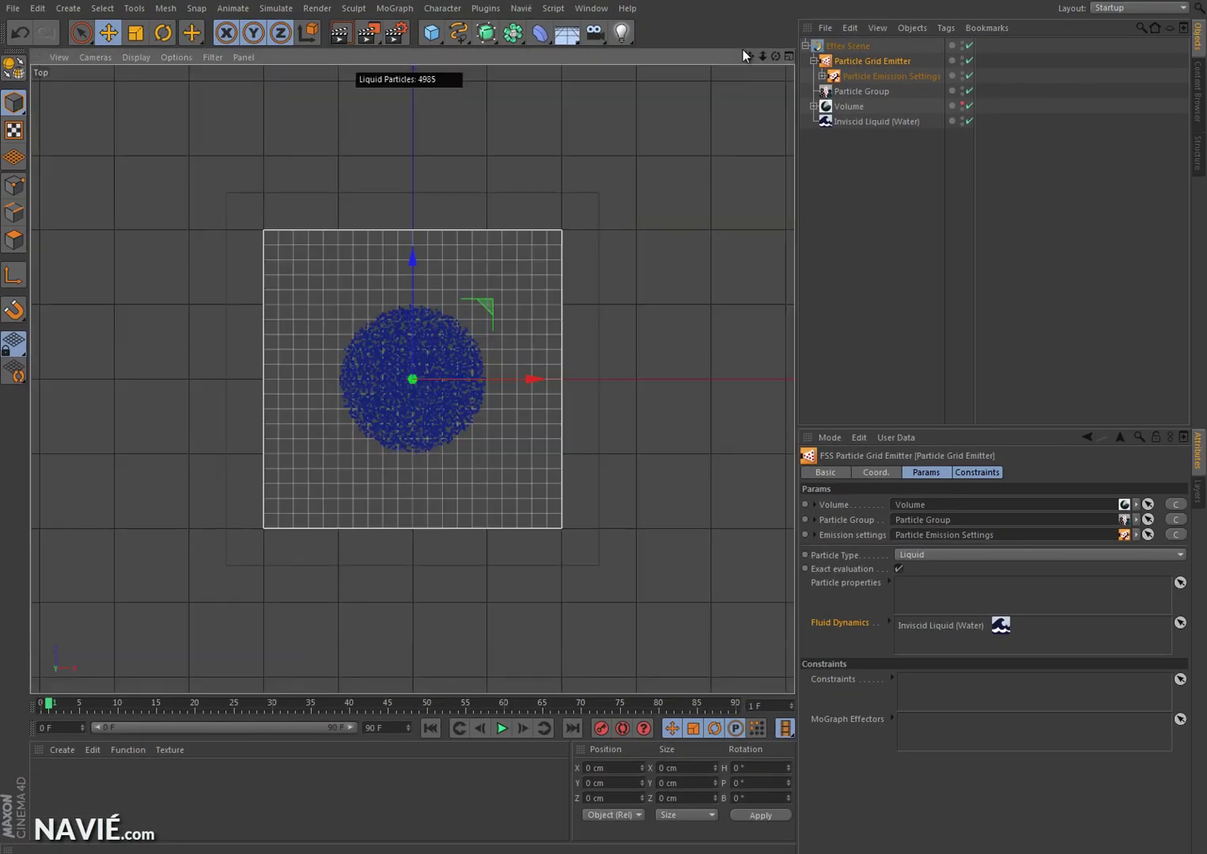
drag(752, 57, 606, 426)
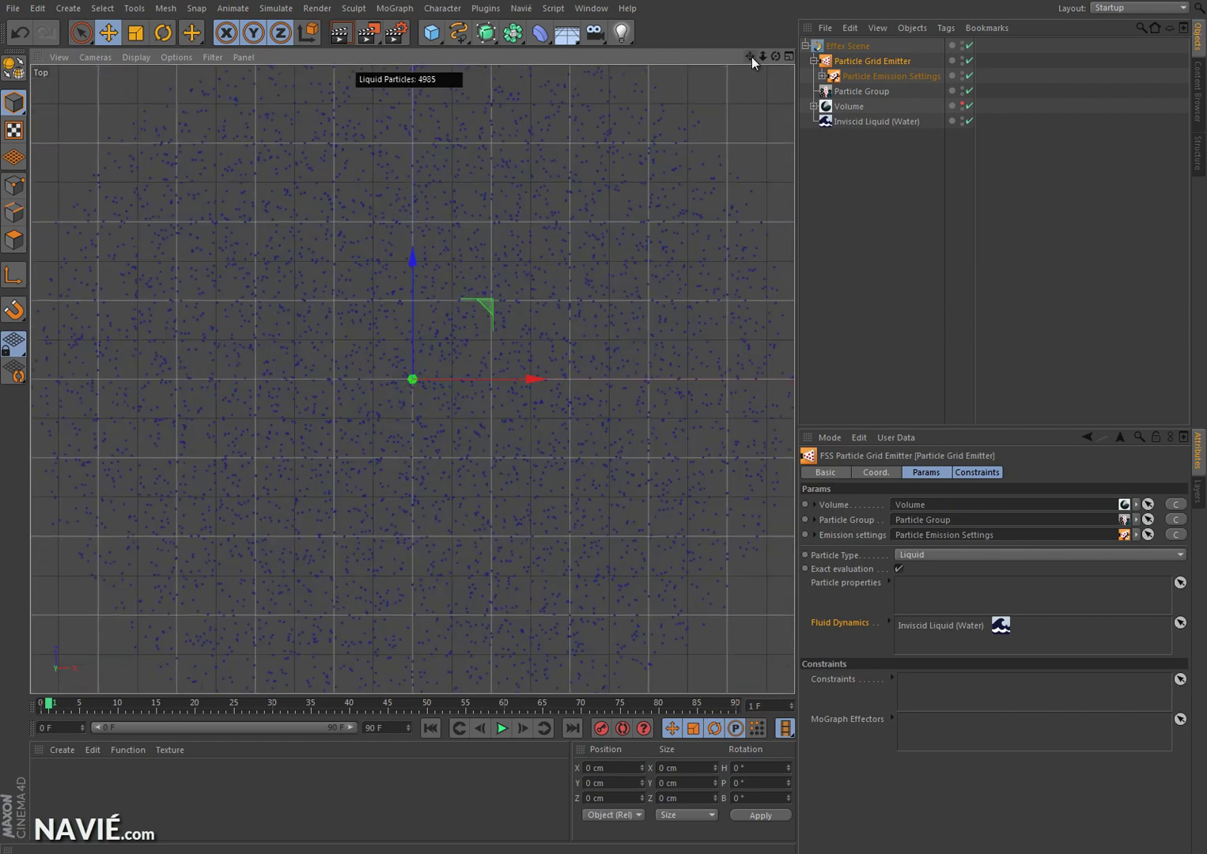
drag(750, 56, 607, 422)
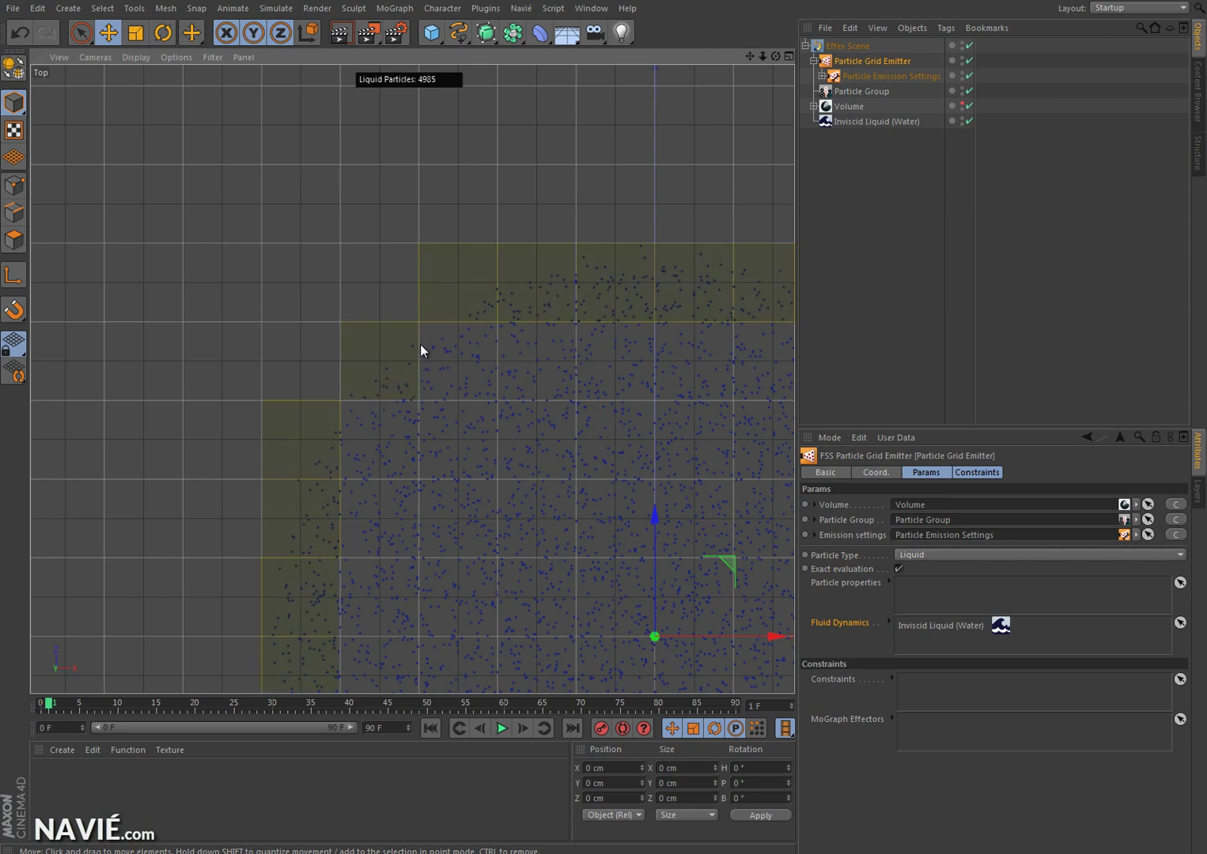
key(F1)
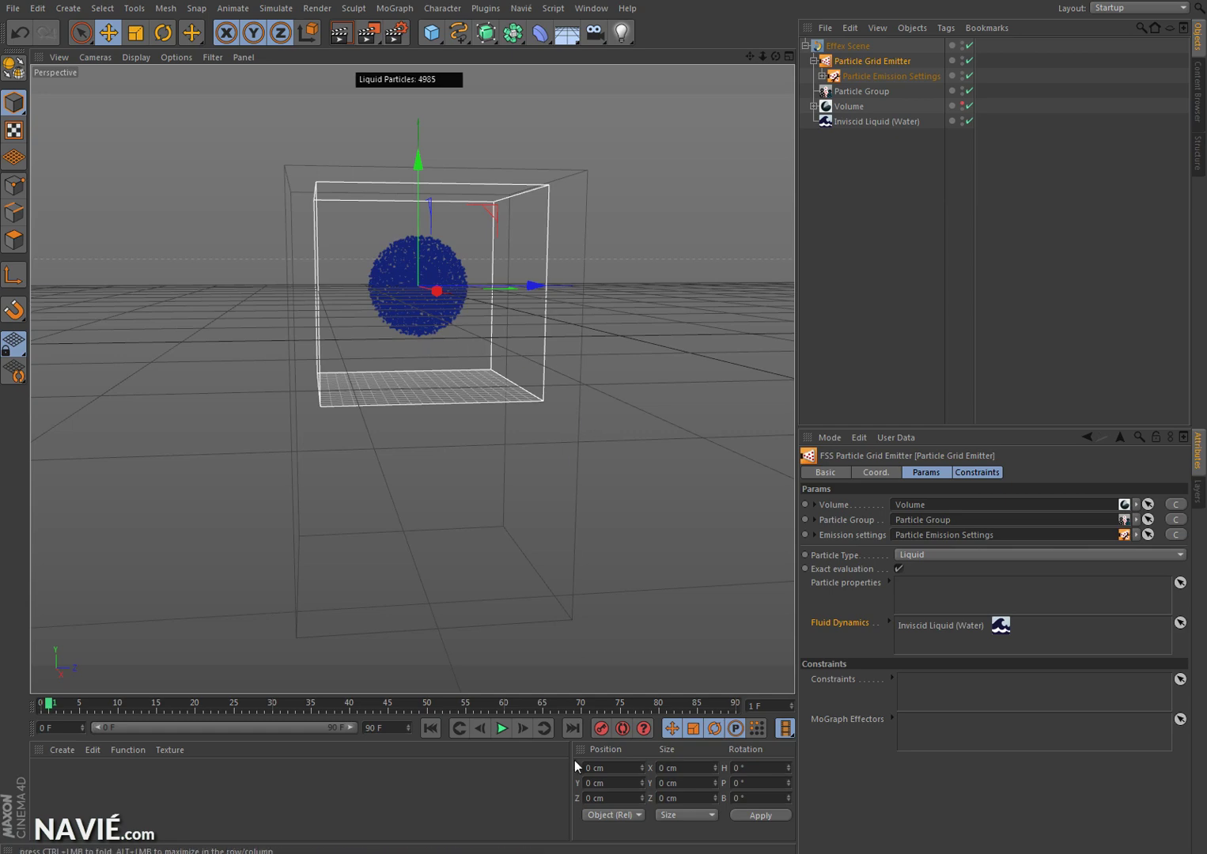
click(504, 730)
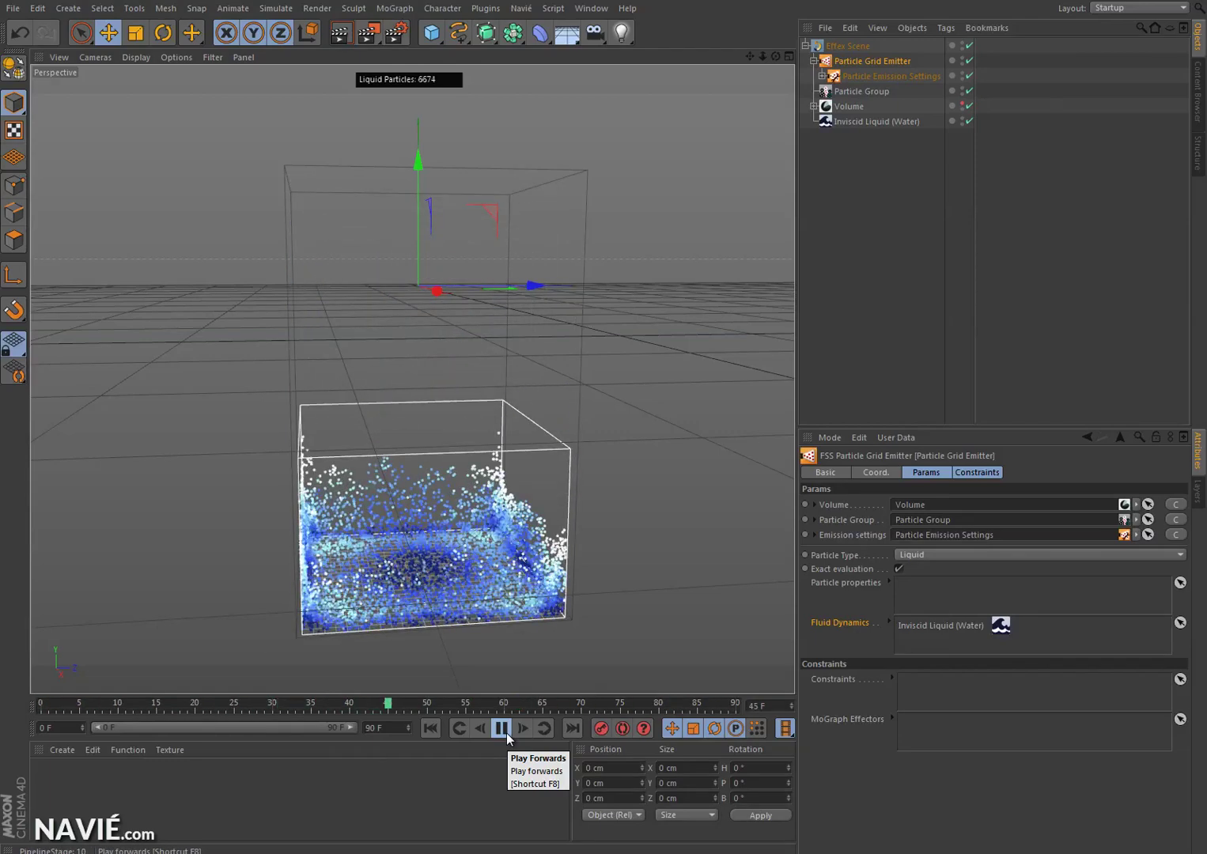
click(503, 728)
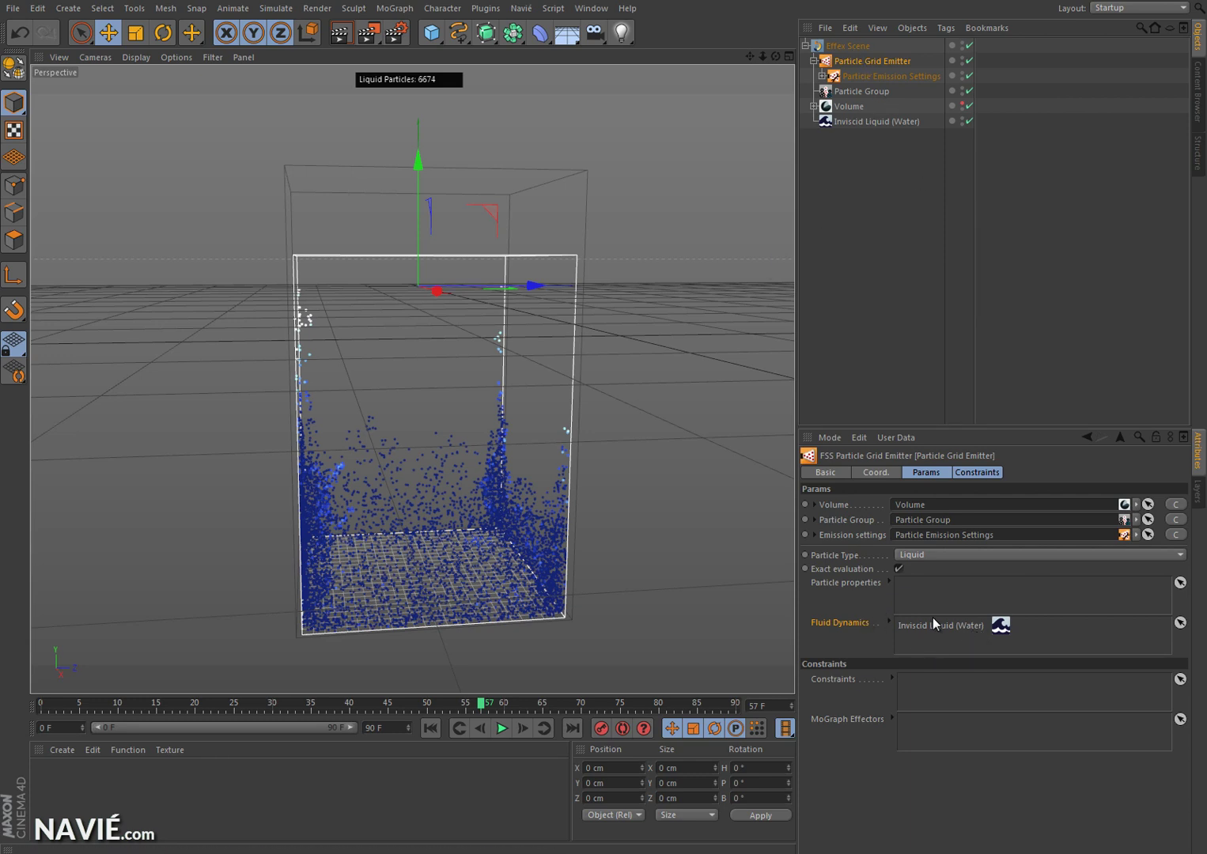
click(431, 728)
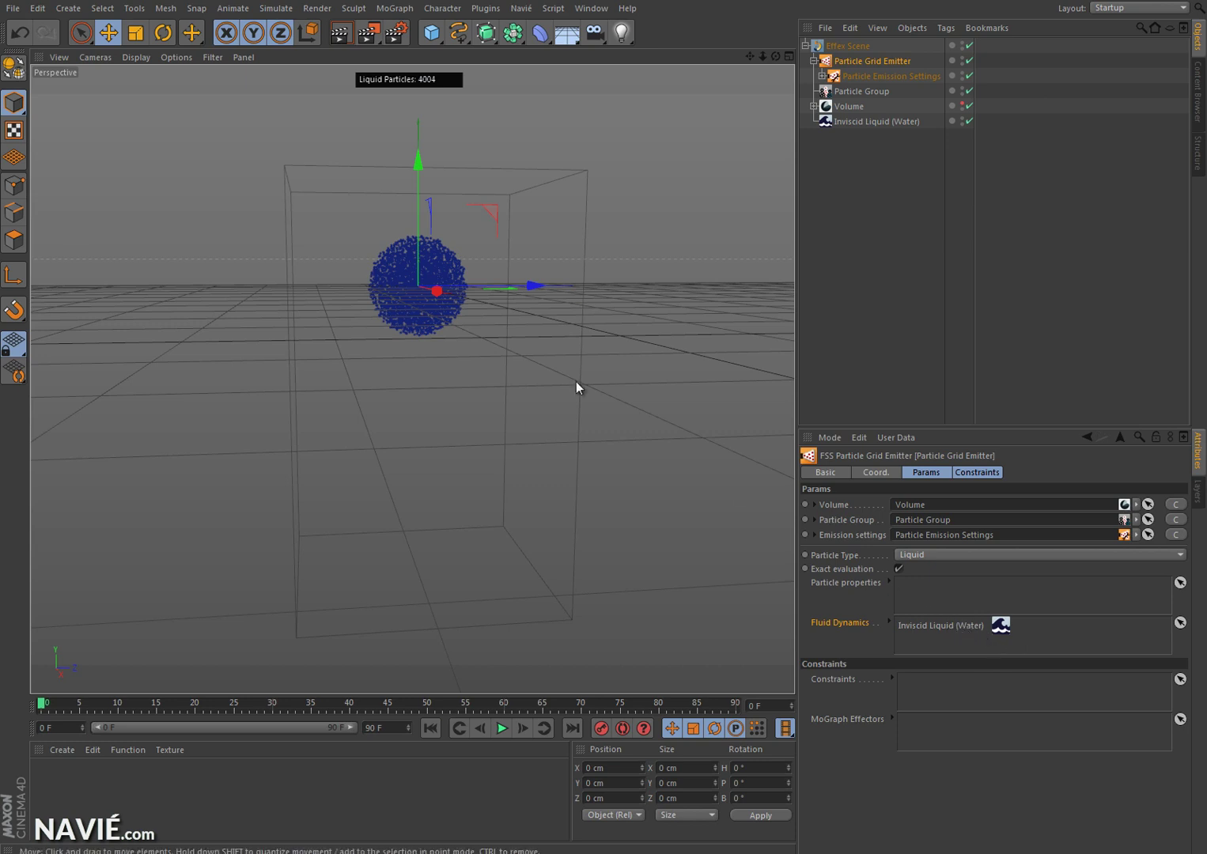
Move the Volume's Sphere along Z to -243.5 cm.
click(814, 107)
click(853, 121)
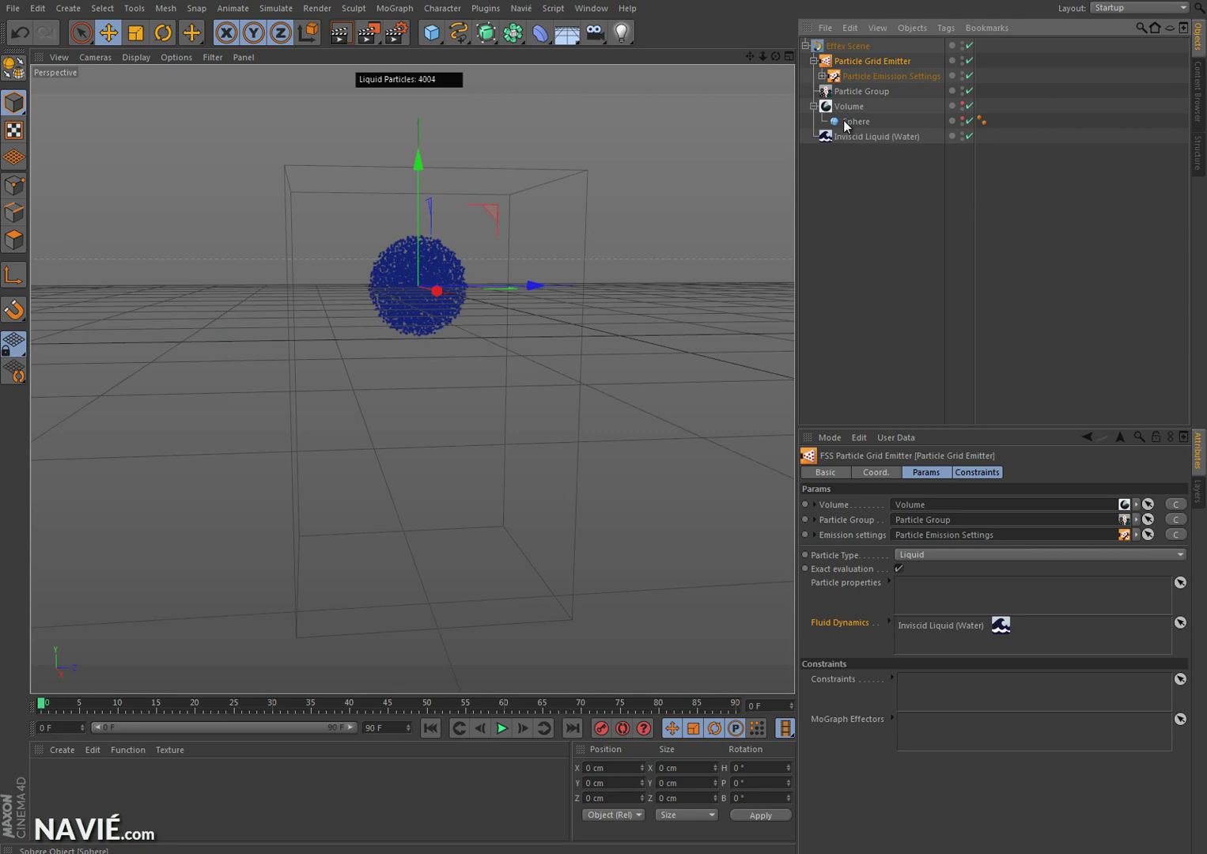
drag(526, 289, 410, 288)
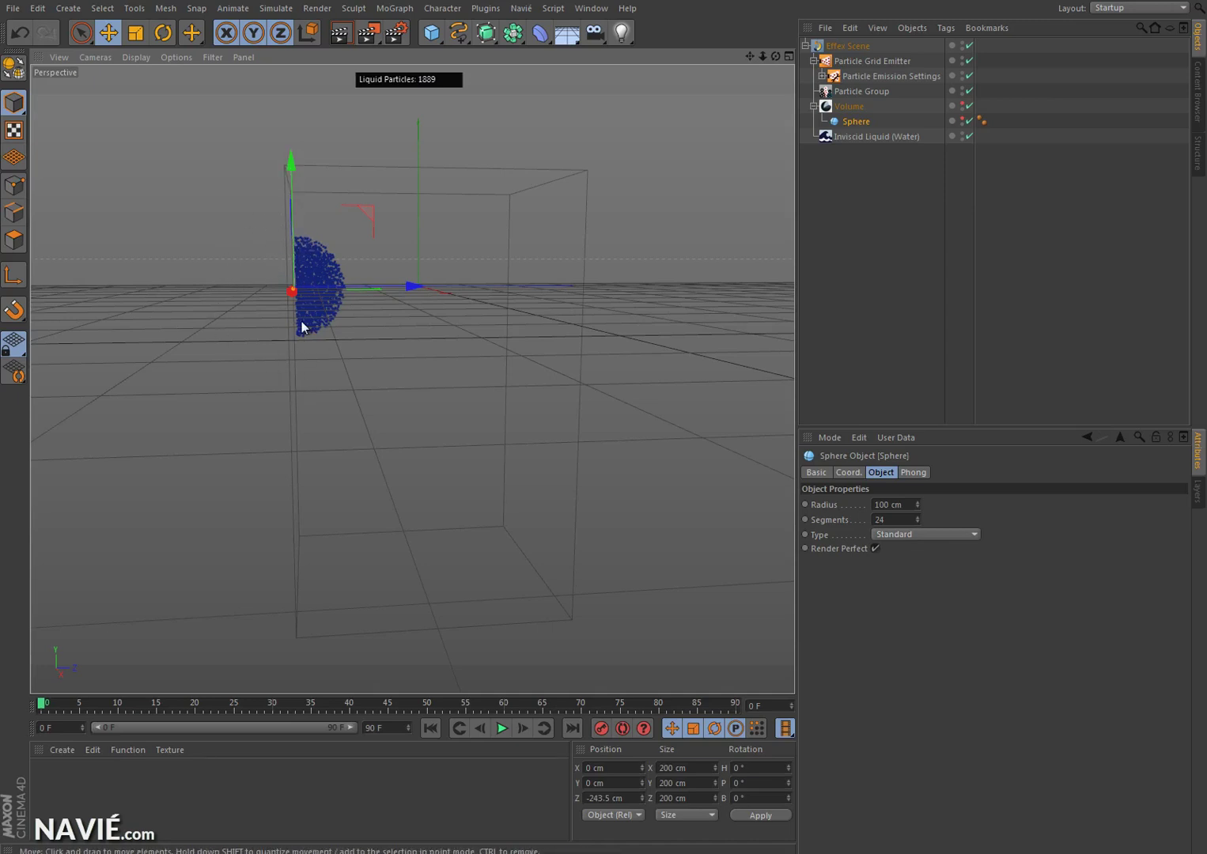
Remove Inviscid Liquid (Water) from the Particle Grid Emitter's Fluid Dynamics field.
click(856, 60)
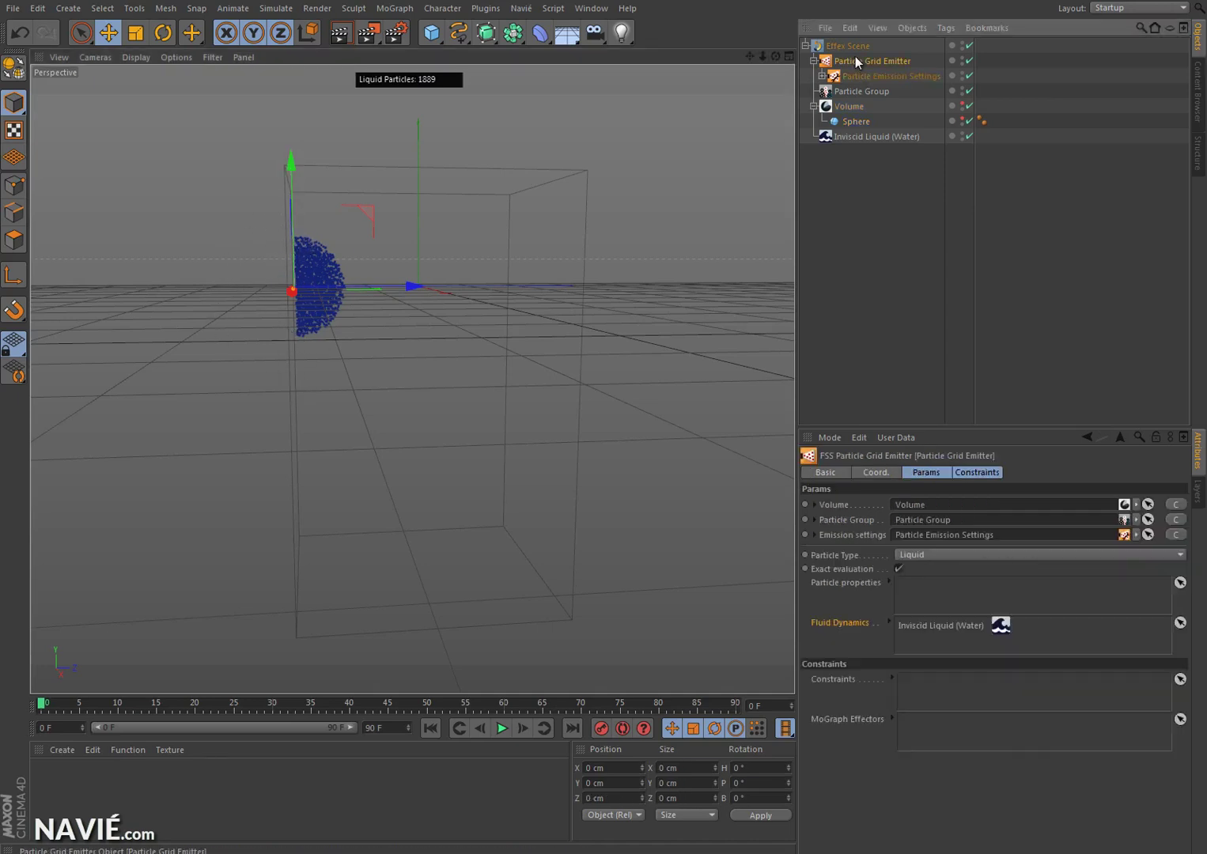
right_click(939, 627)
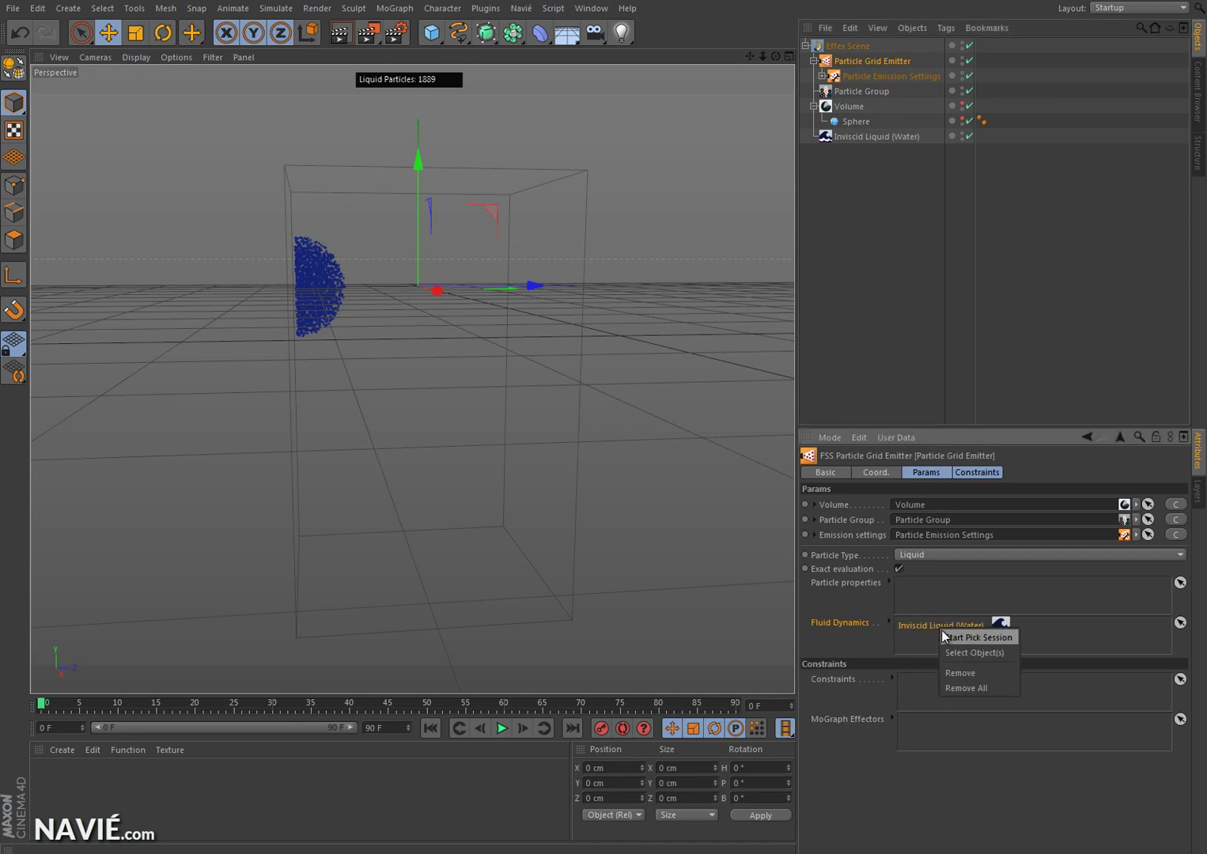
click(975, 676)
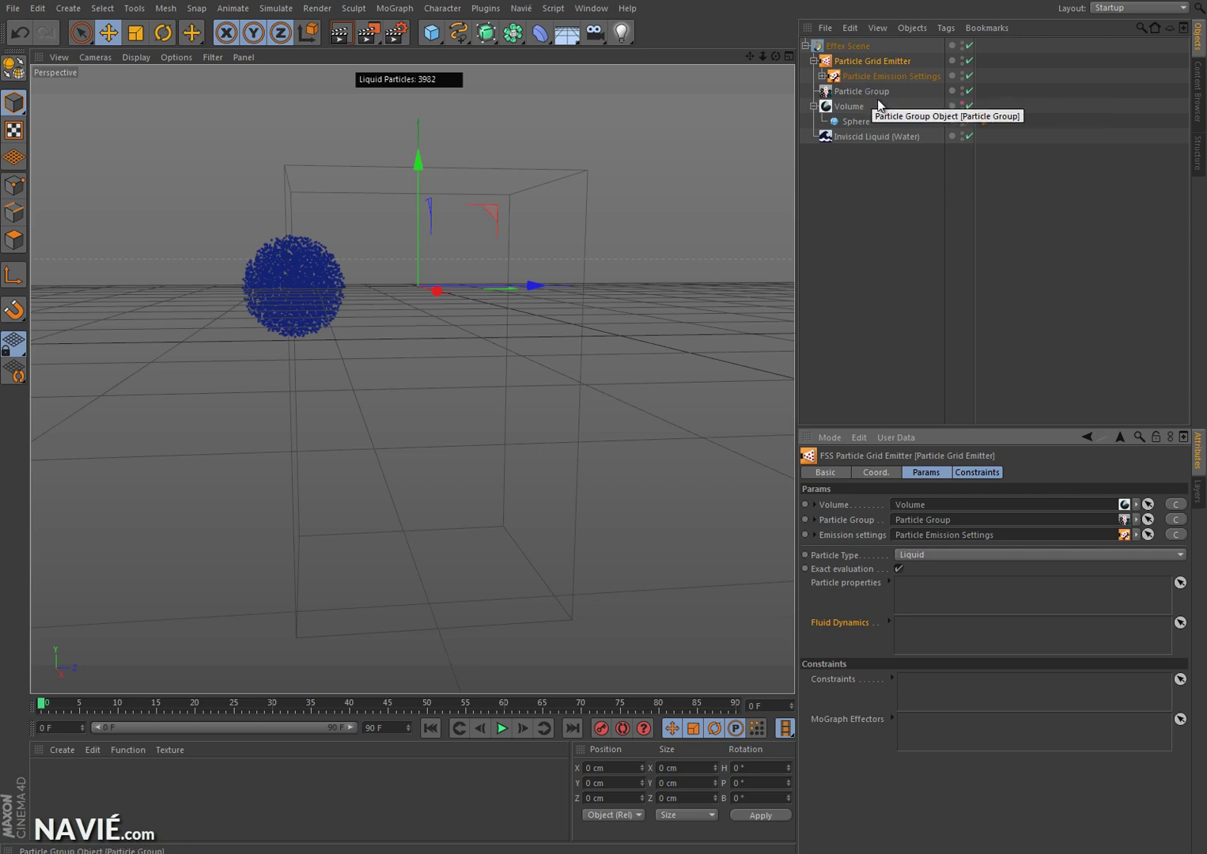
Relink Inviscid Liquid (Water) to the emitter, then play and rewind to frame 0 (1889 particles).
drag(870, 134, 931, 632)
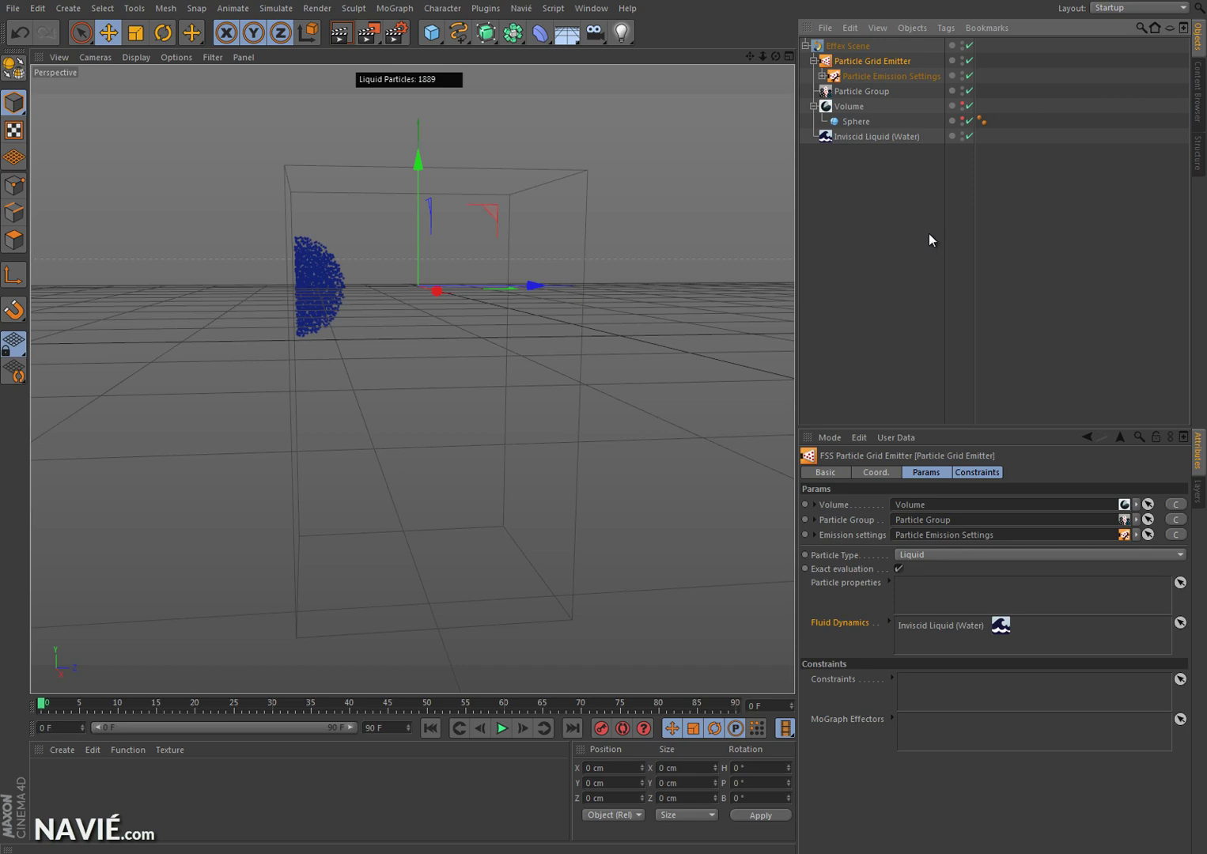
drag(776, 55, 602, 421)
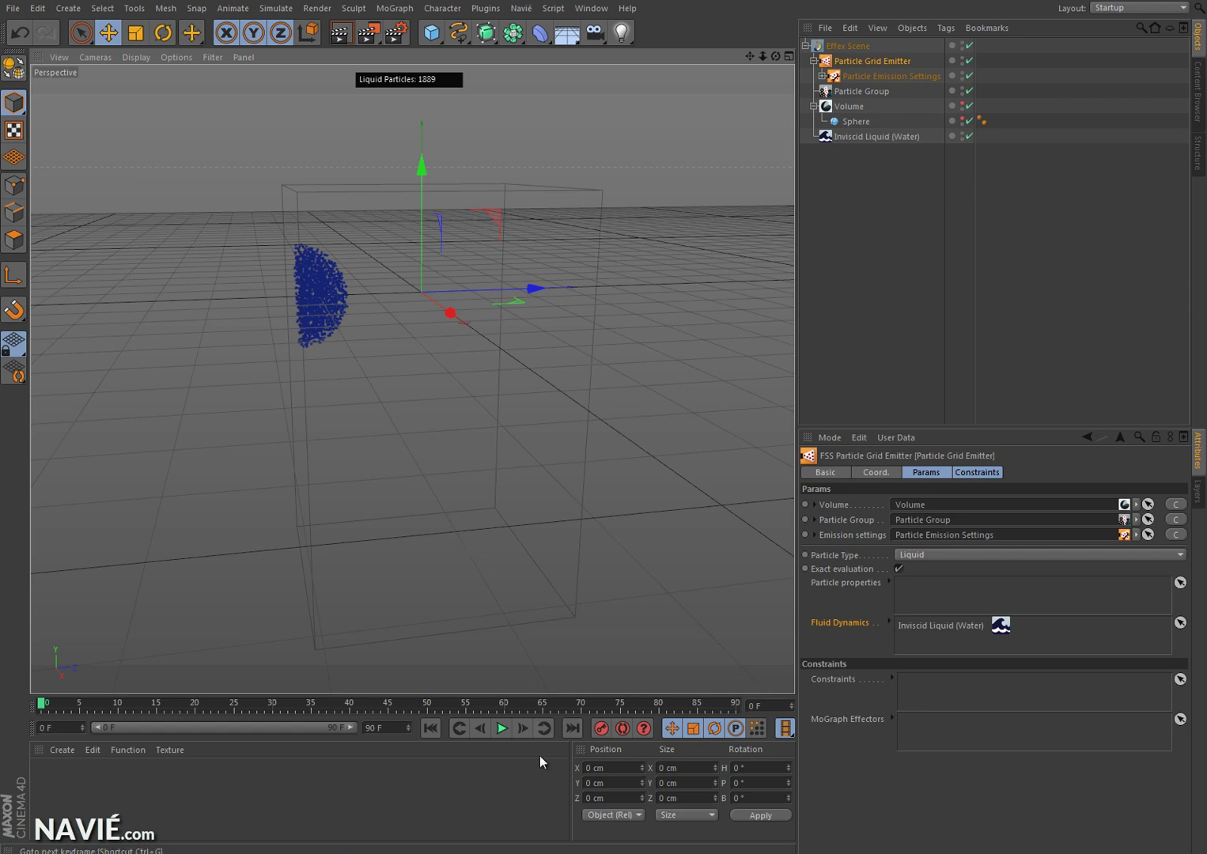
click(504, 732)
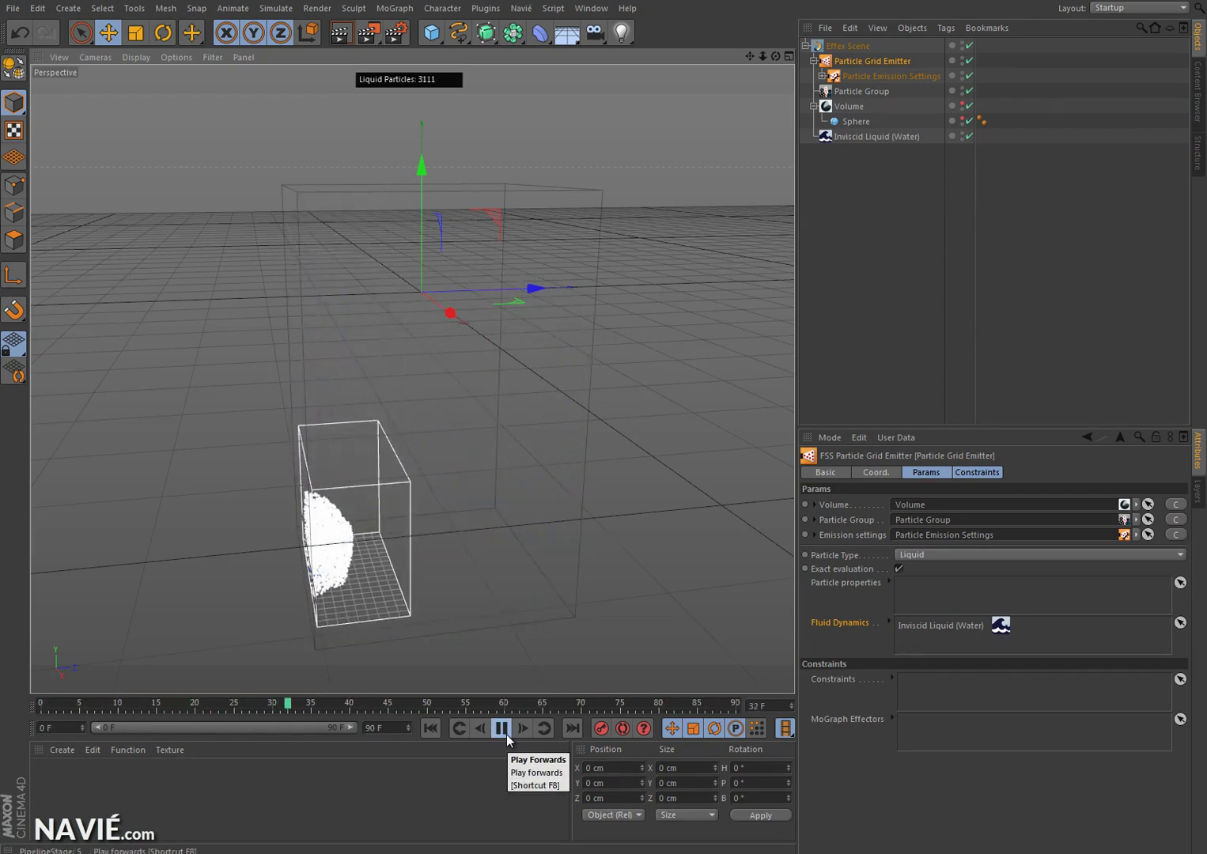
click(503, 730)
click(440, 731)
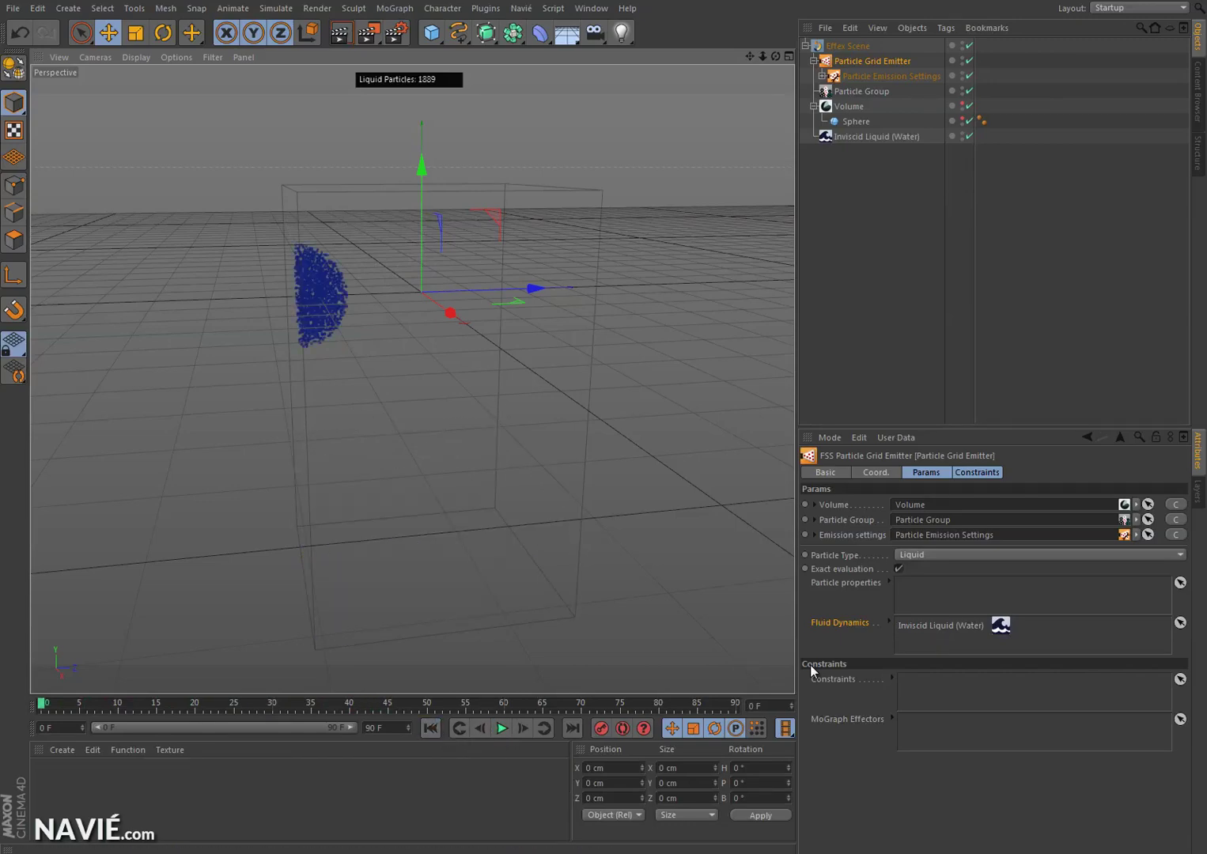
click(813, 61)
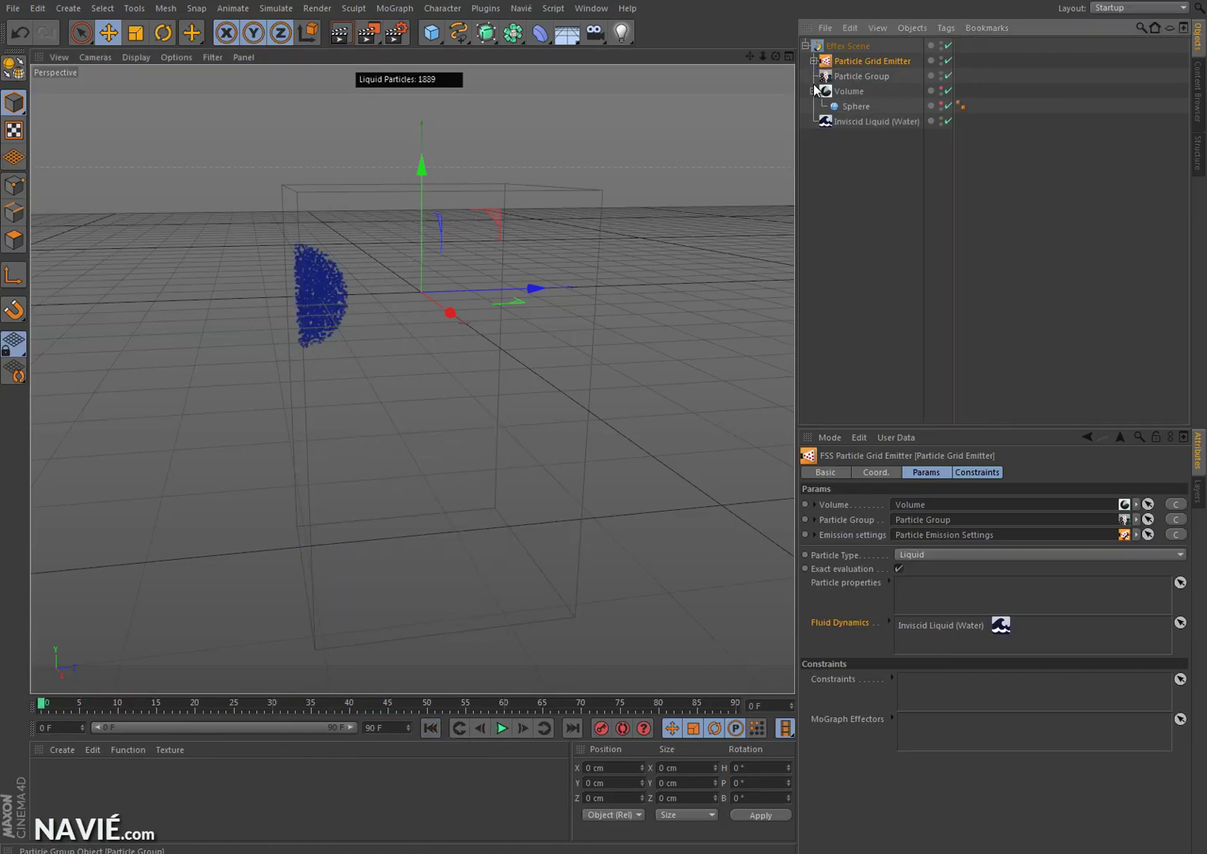
Add a ParticleForce::Acceleration from Navié > Effex Framework > Forces.
click(814, 91)
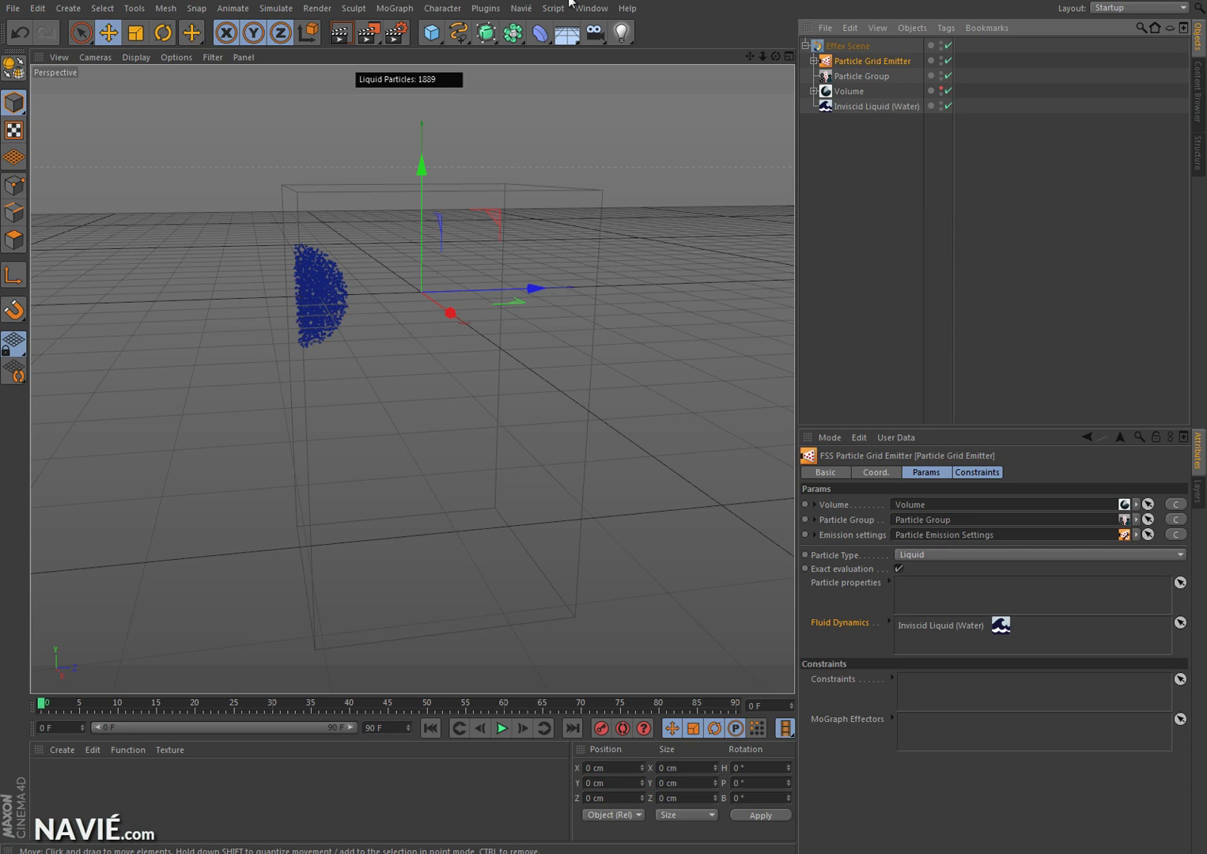
click(521, 8)
mouse_move(546, 30)
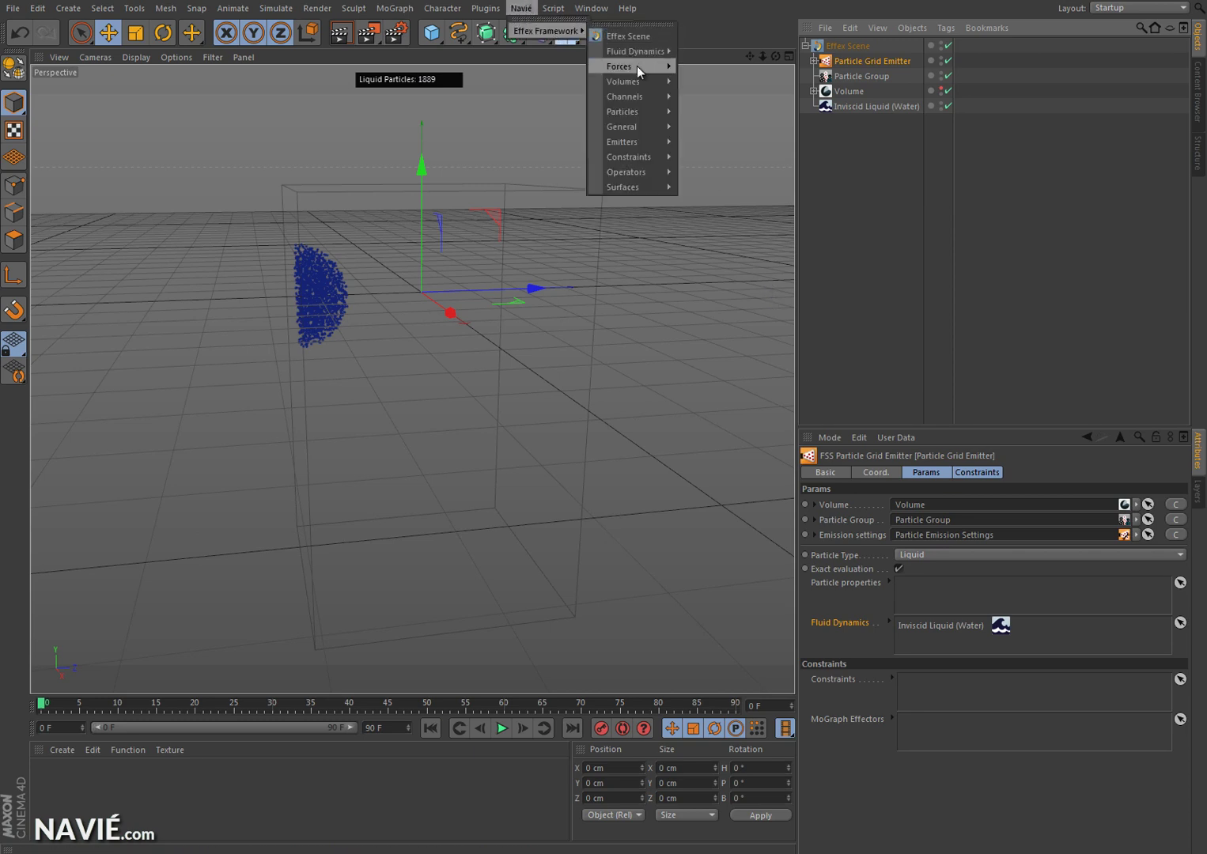
mouse_move(638, 68)
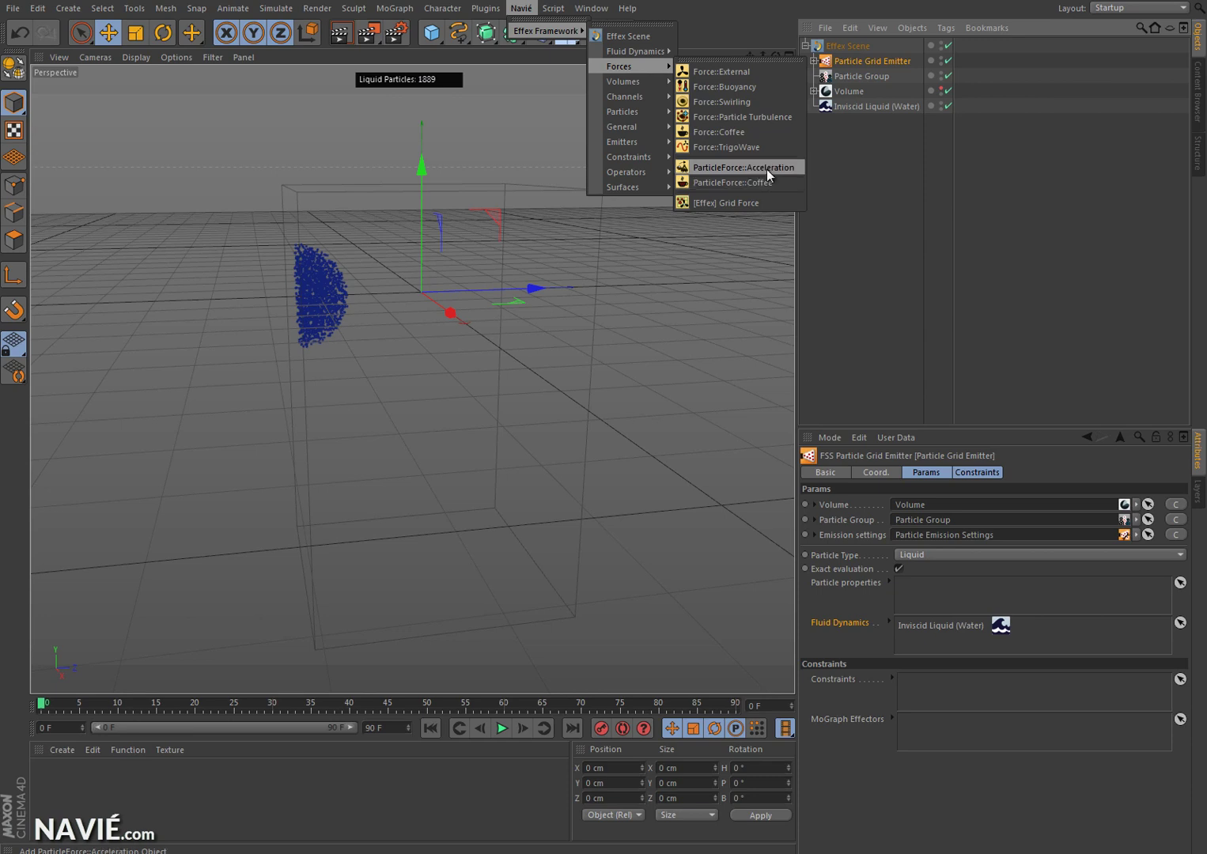
click(767, 168)
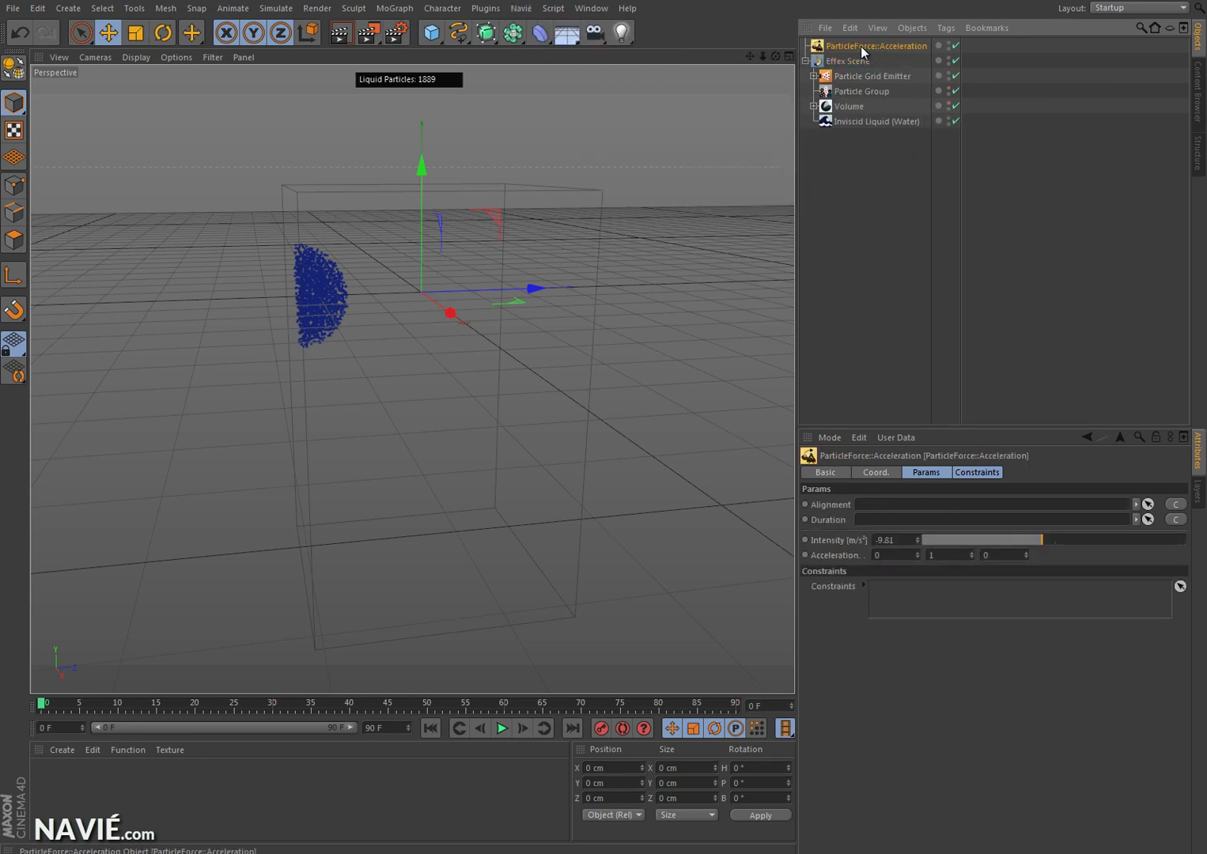
Nest ParticleForce::Acceleration under Particle Group and link it in Particle Forces.
drag(845, 72, 847, 70)
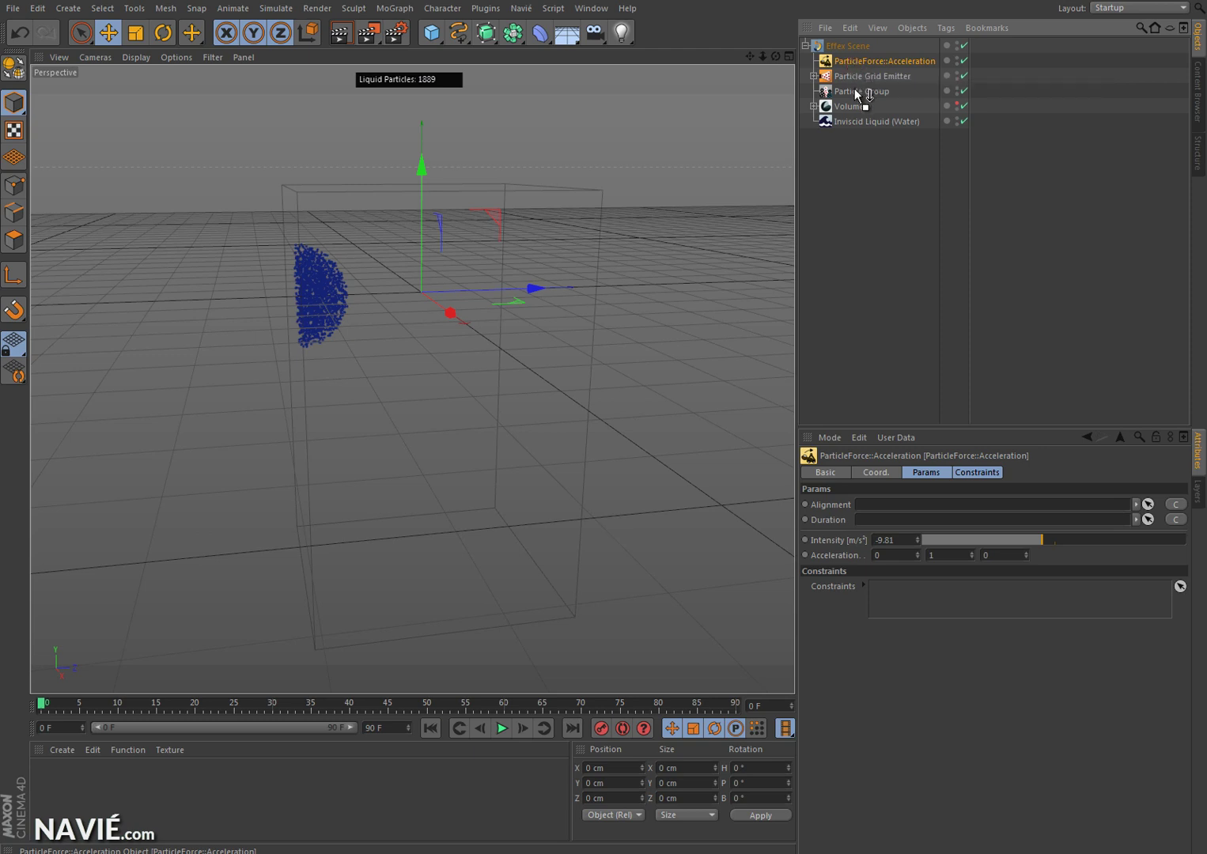
drag(855, 91, 855, 91)
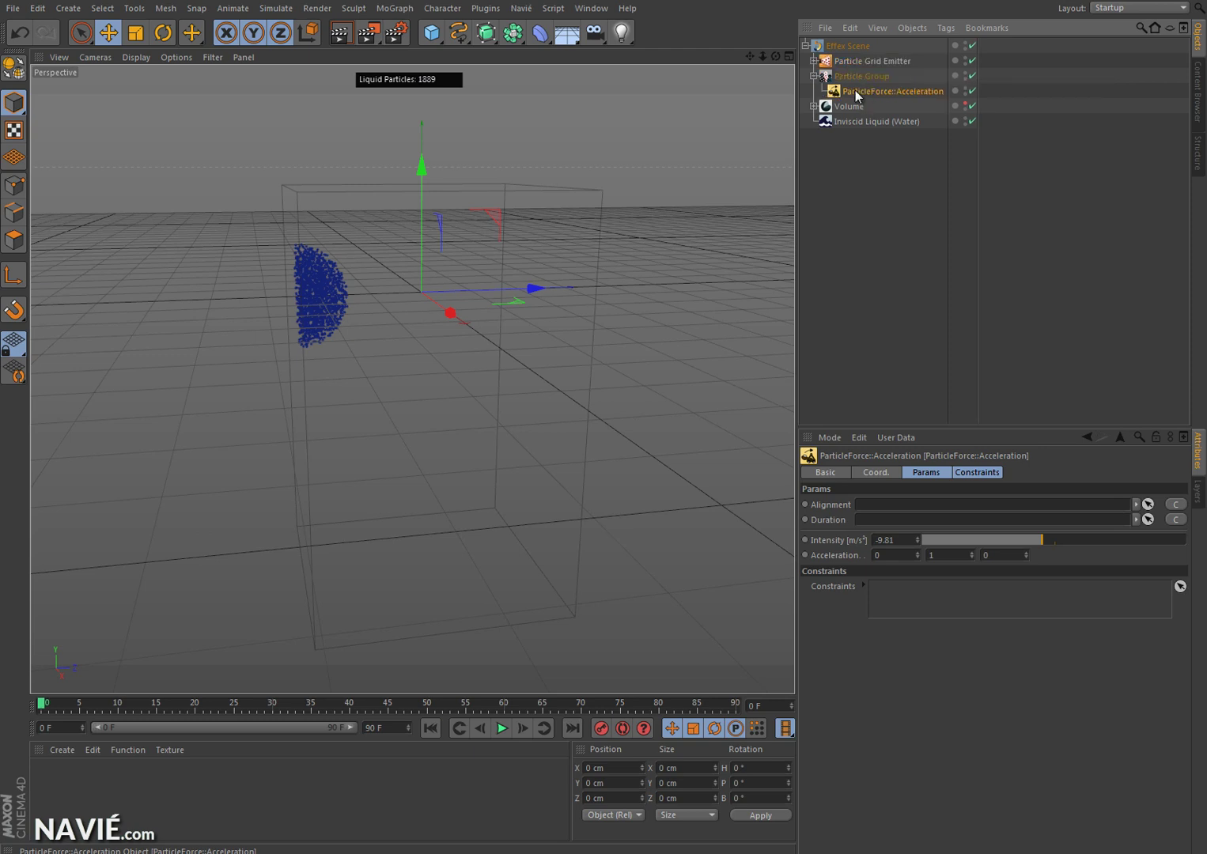
click(897, 76)
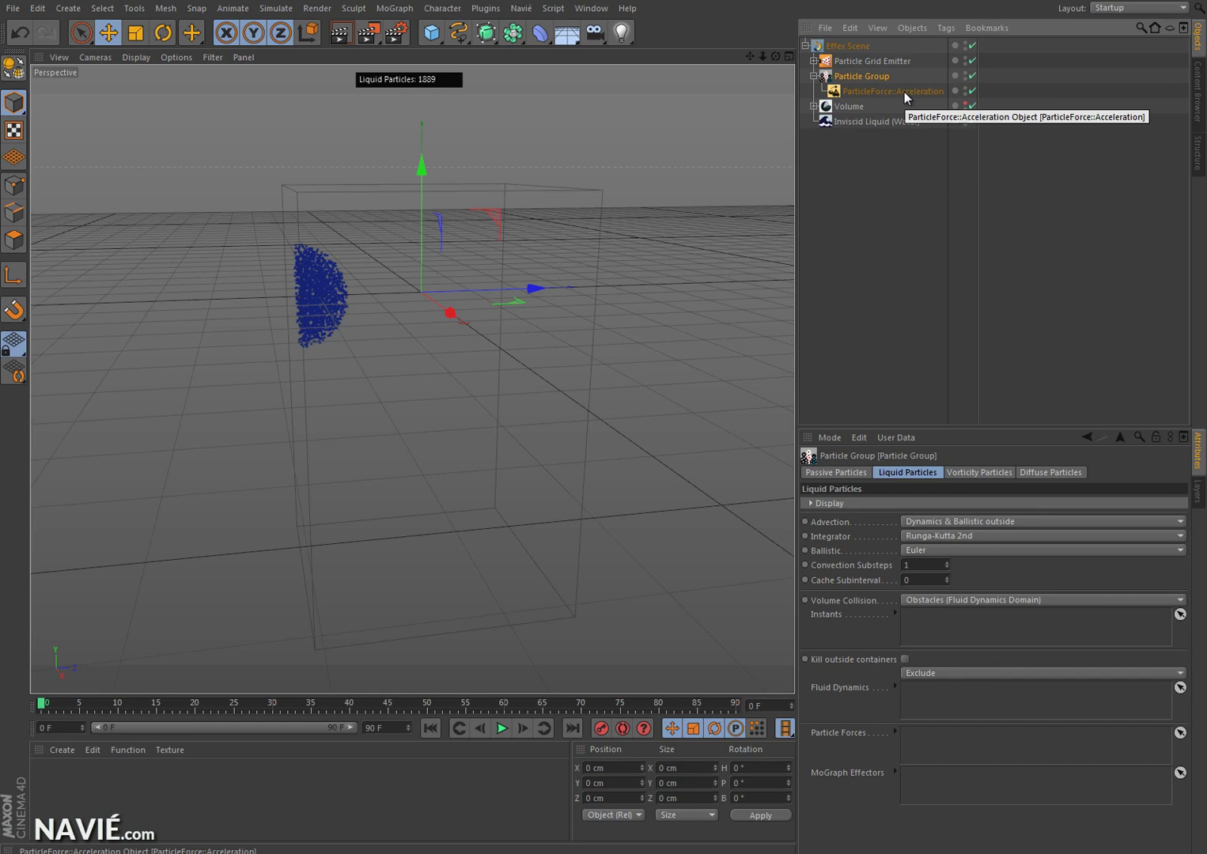
drag(904, 91, 935, 740)
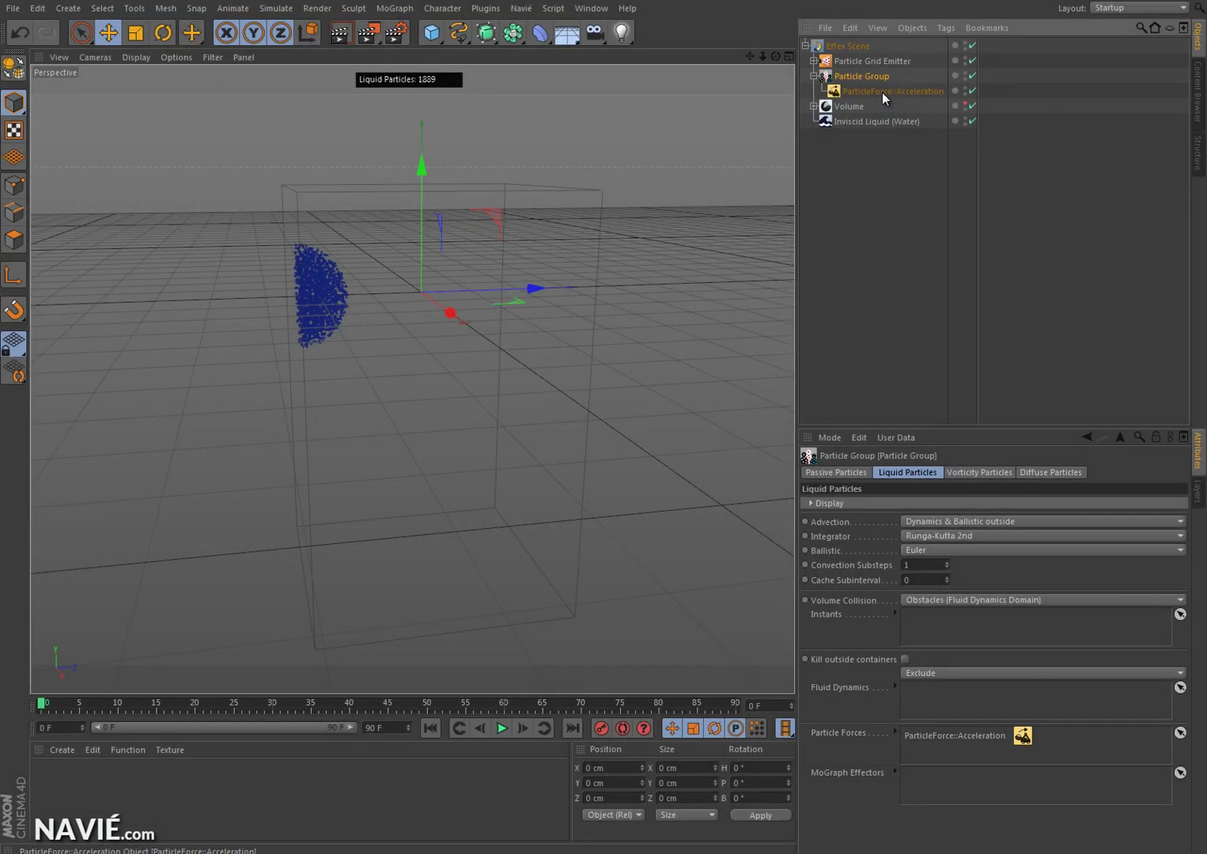
click(882, 91)
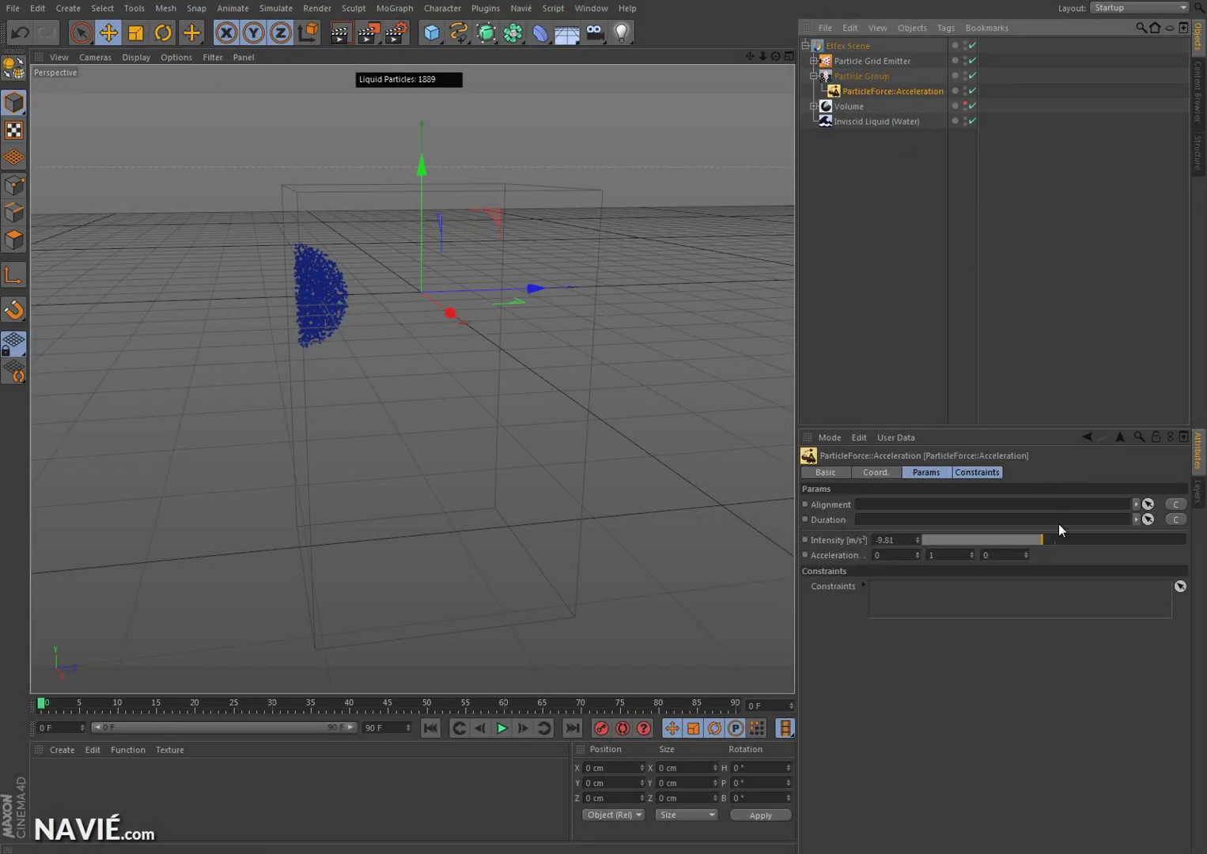
Point the acceleration along Z (0, 0, 1) and raise its intensity to 70 m/s².
double_click(946, 557)
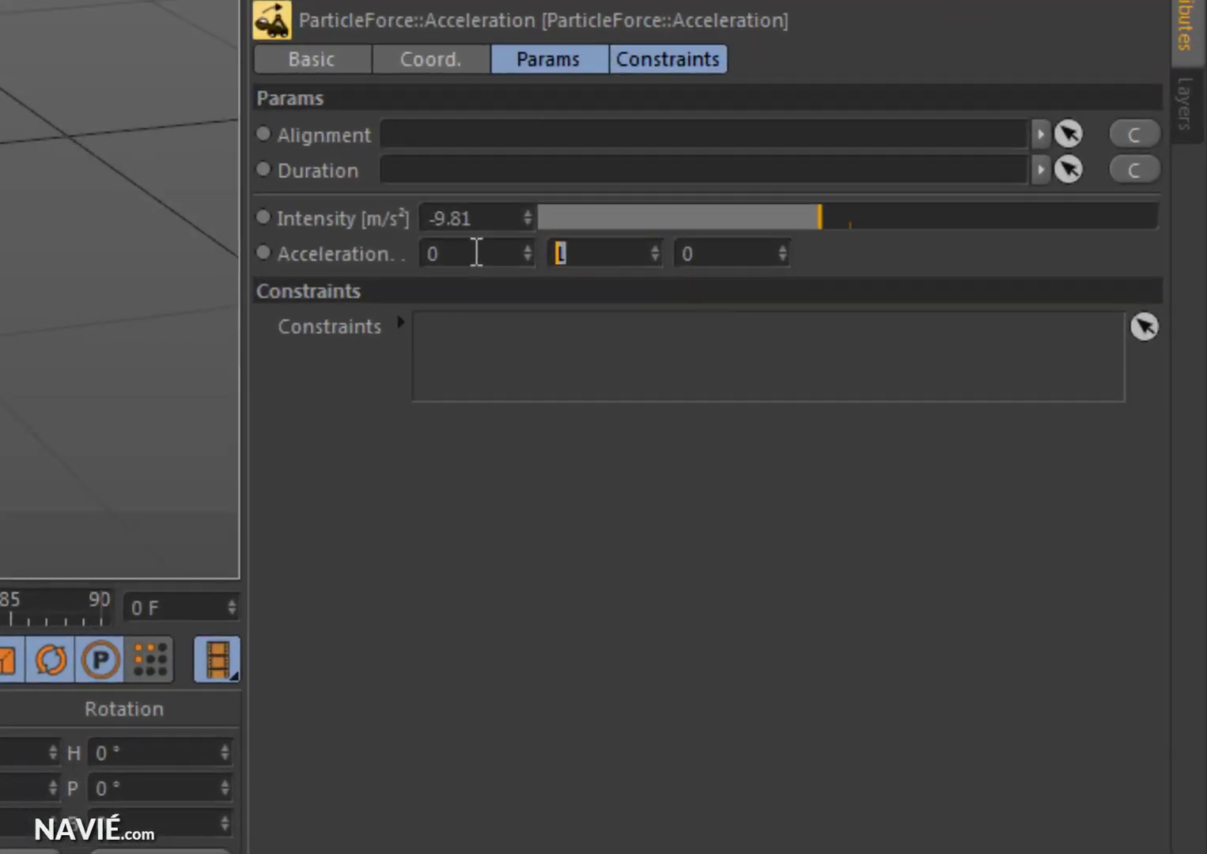
text(0)
key(Tab)
text(1)
drag(936, 215, 1068, 222)
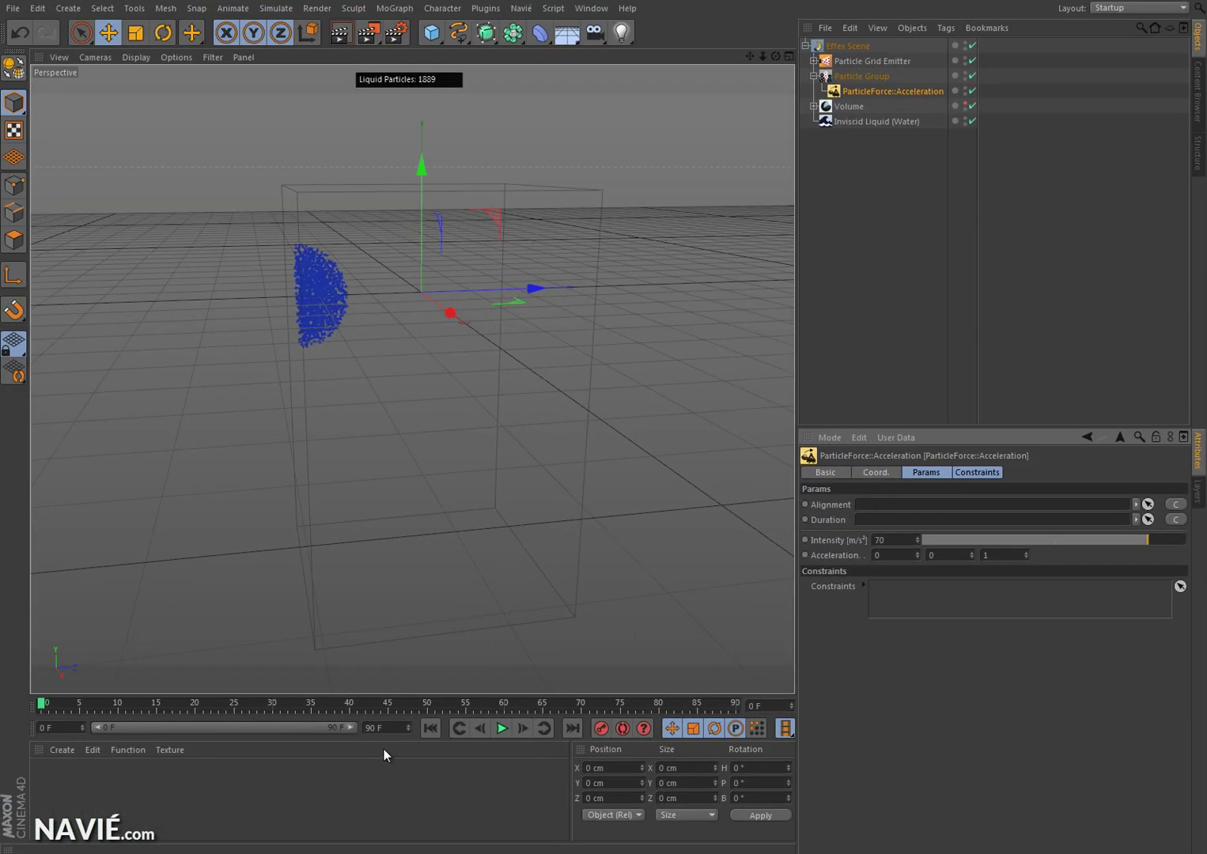
Set the end frame to 400, stretch the preview range to 400, and start playback.
click(395, 726)
text(400)
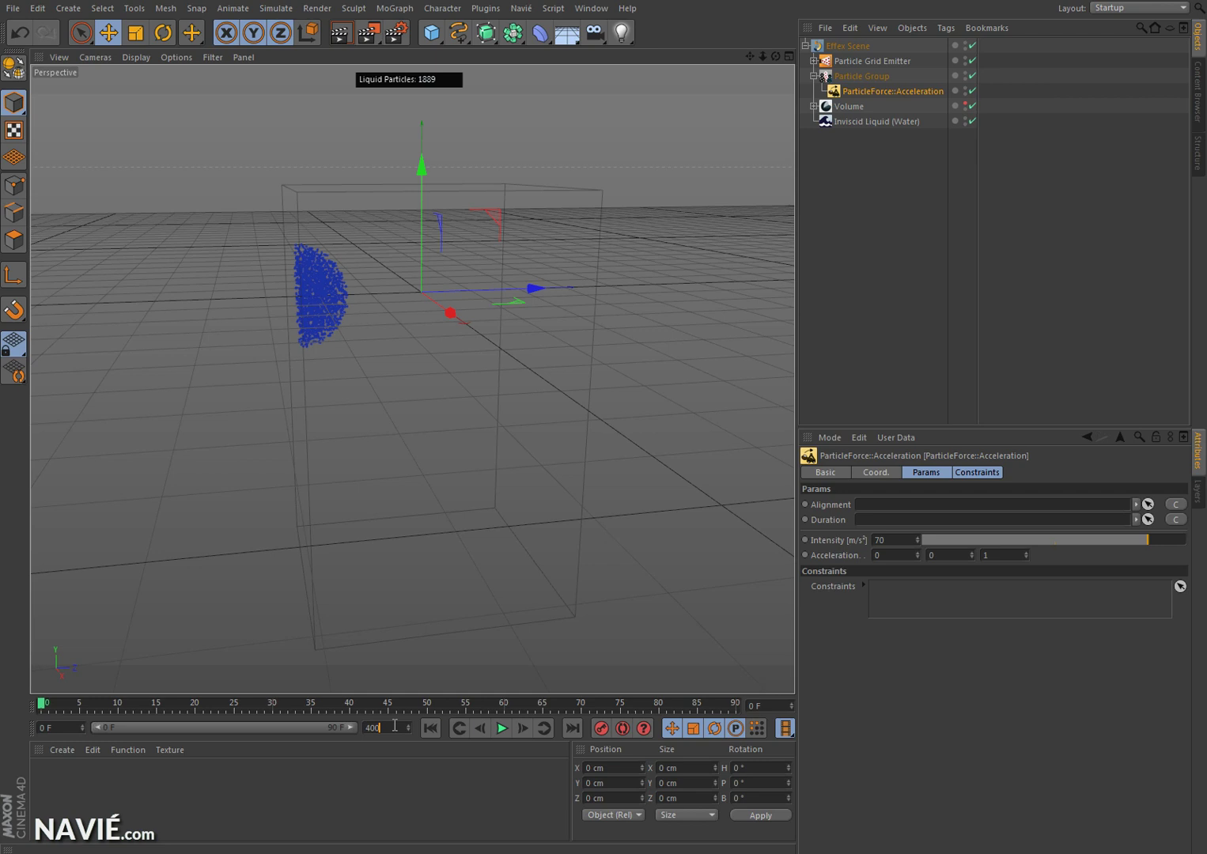
key(Return)
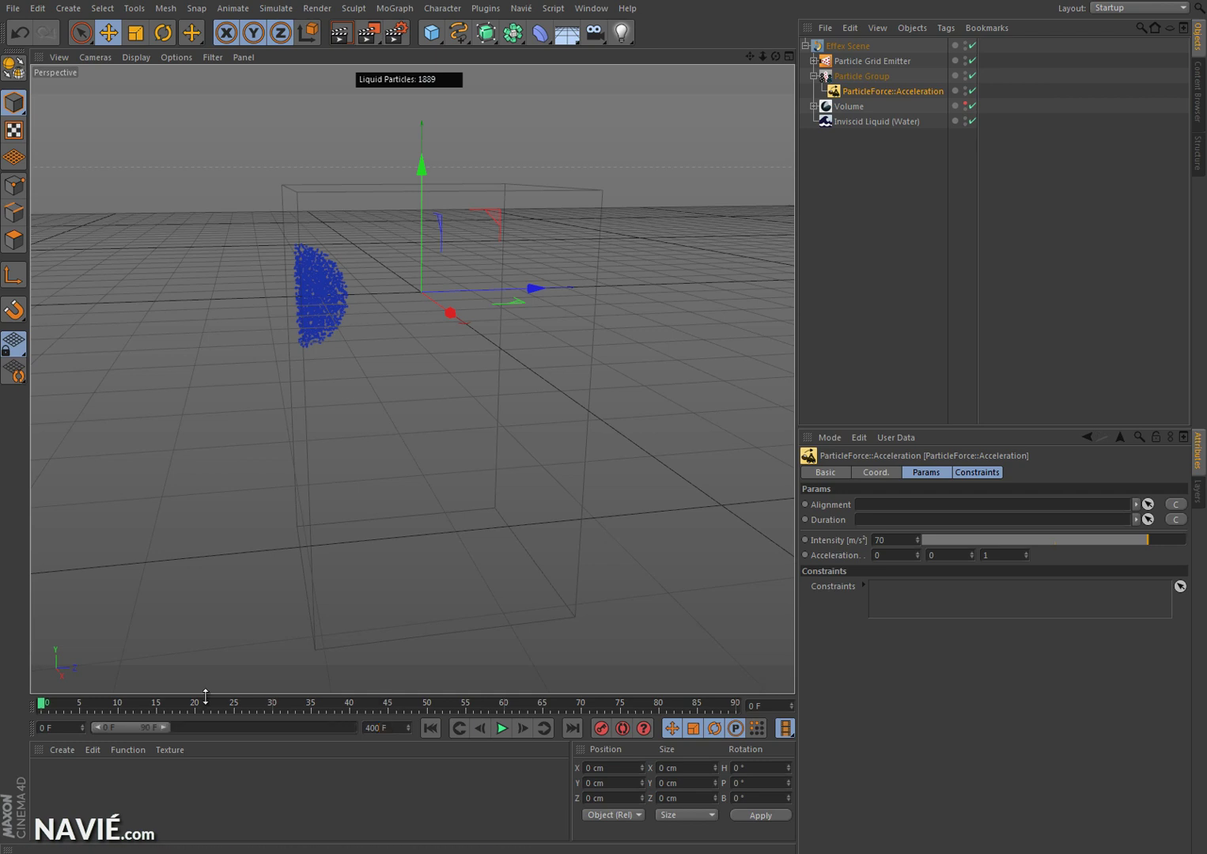
drag(163, 729, 353, 728)
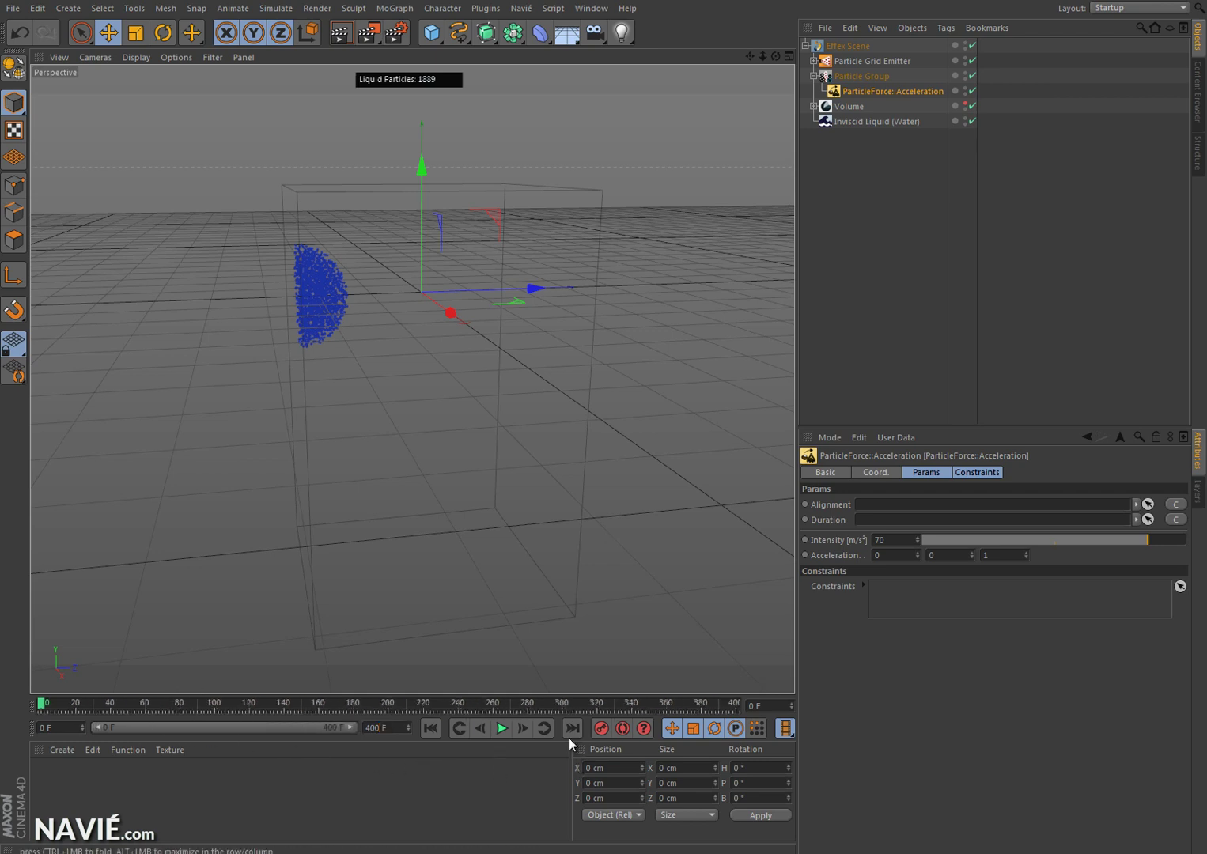
click(502, 728)
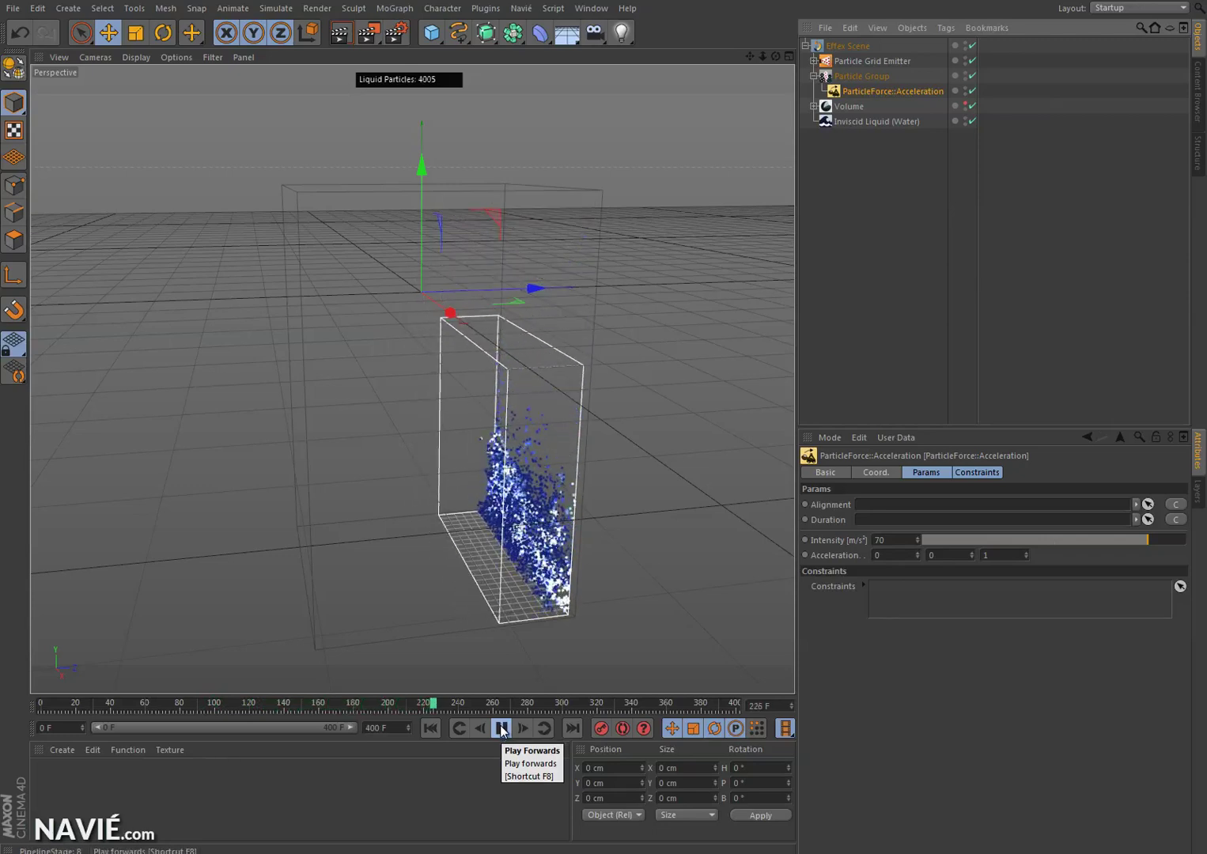
Pause the simulation around frame 276 and rewind it to frame 0.
click(502, 727)
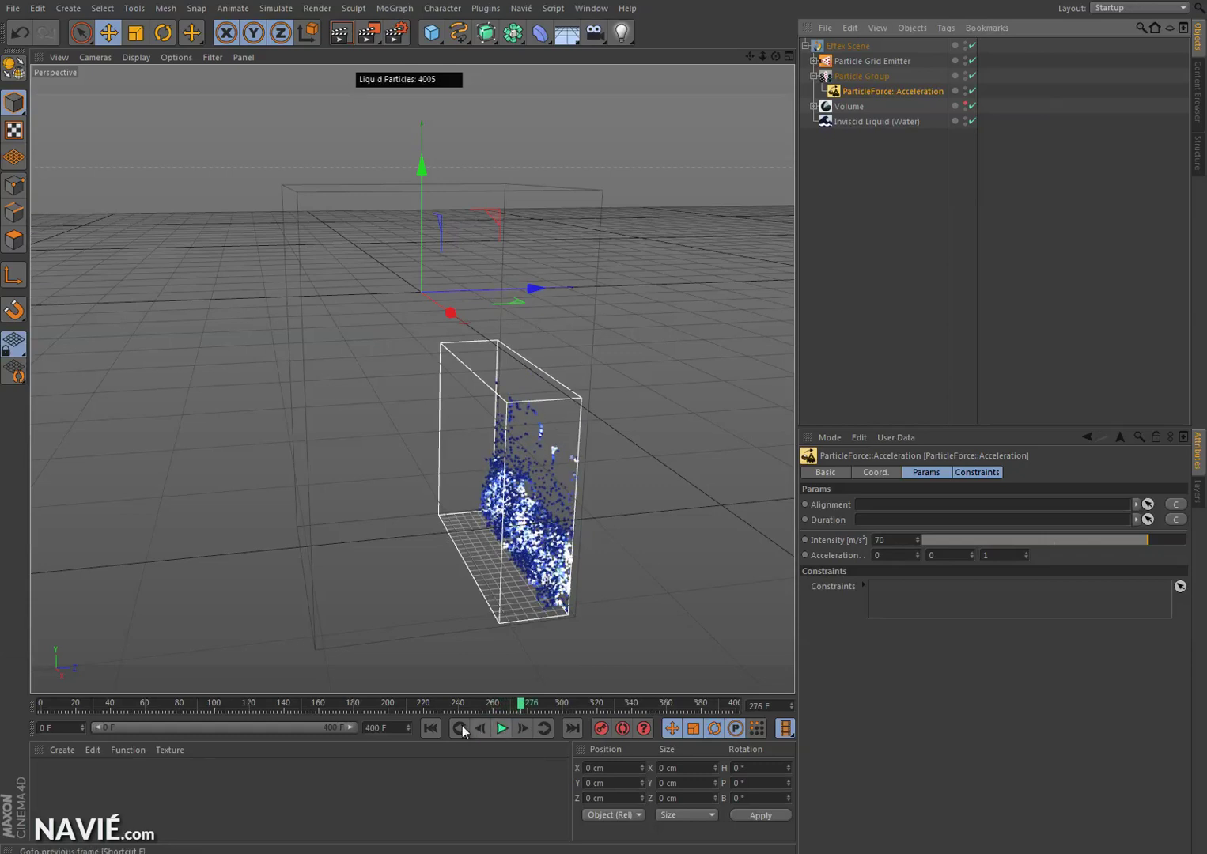
click(430, 728)
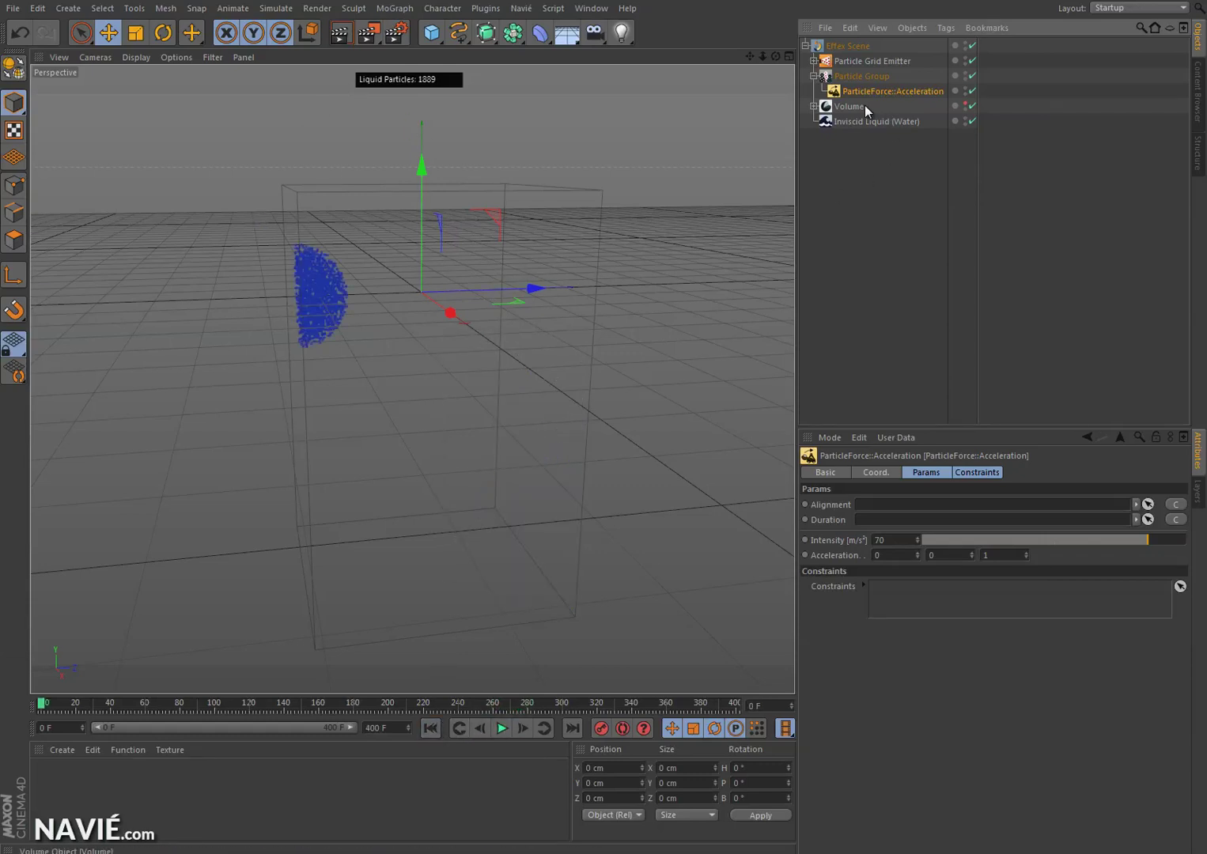
Show the Volume object as a red blob, then browse Navié's Effex Framework Constraints list.
click(964, 105)
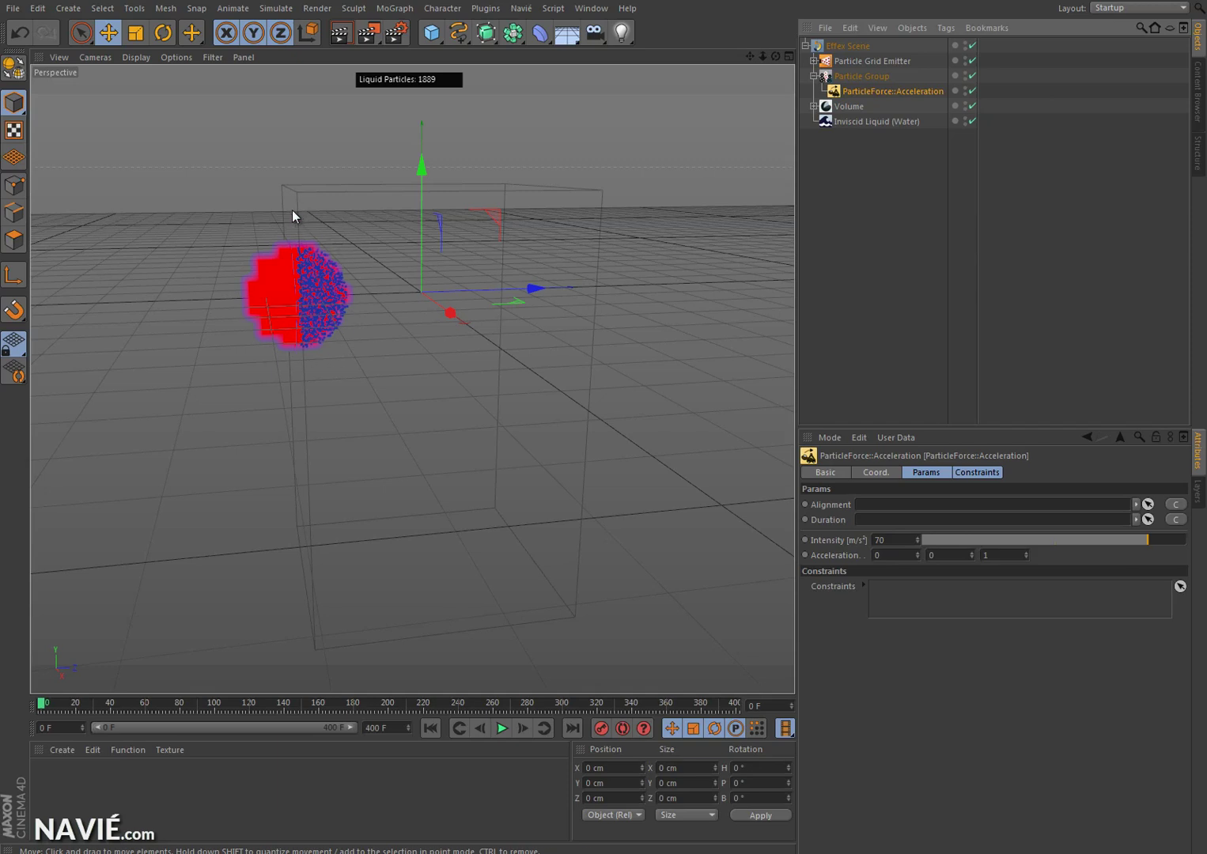
drag(775, 55, 600, 429)
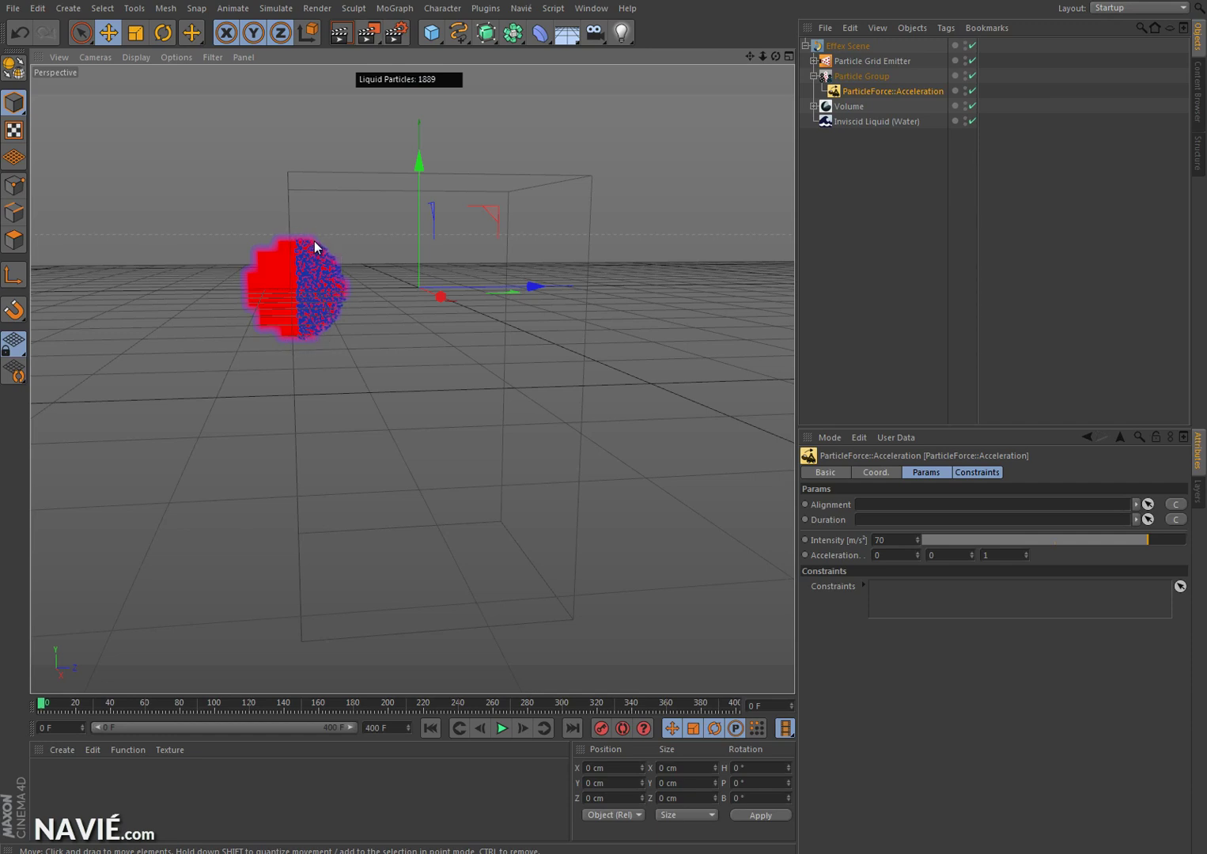
click(520, 8)
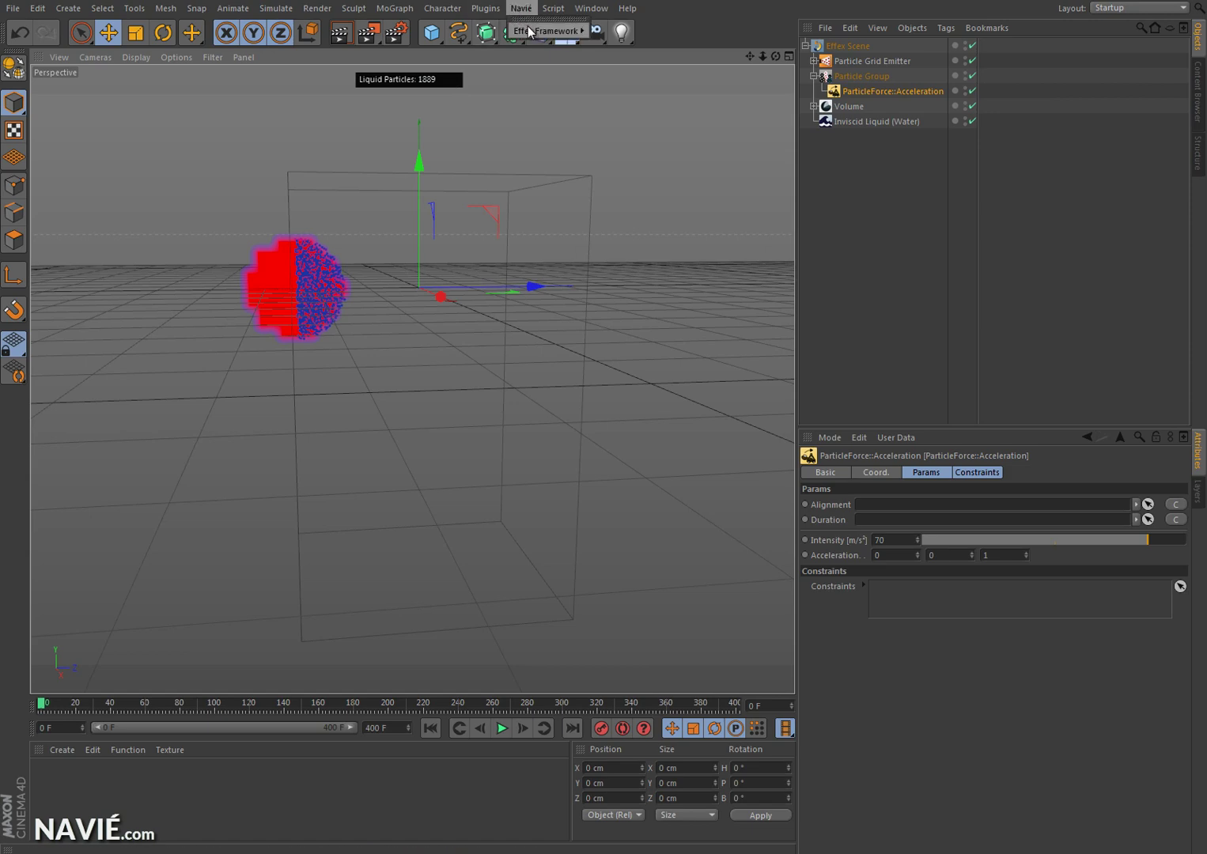
mouse_move(546, 31)
mouse_move(607, 173)
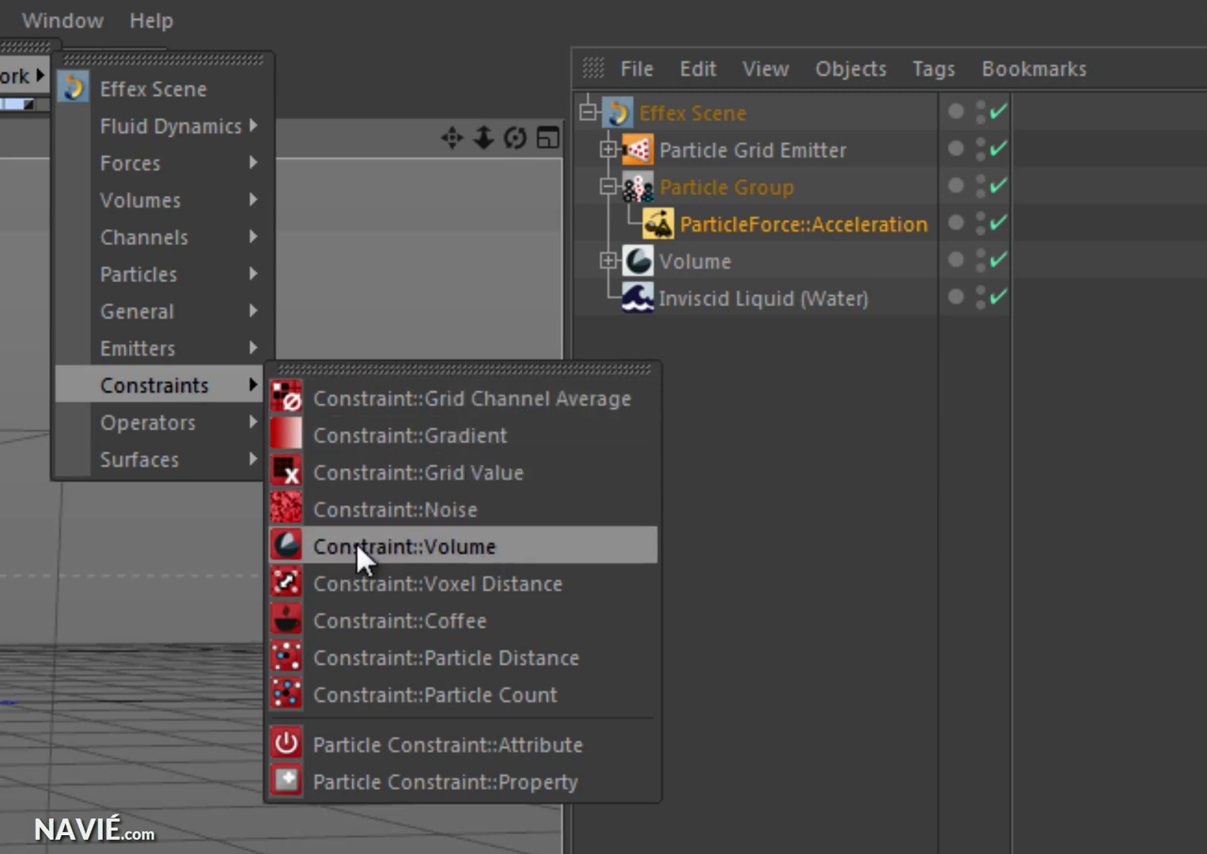
Add a Constraint::Volume and nest it under ParticleForce::Acceleration in the Object Manager.
click(485, 547)
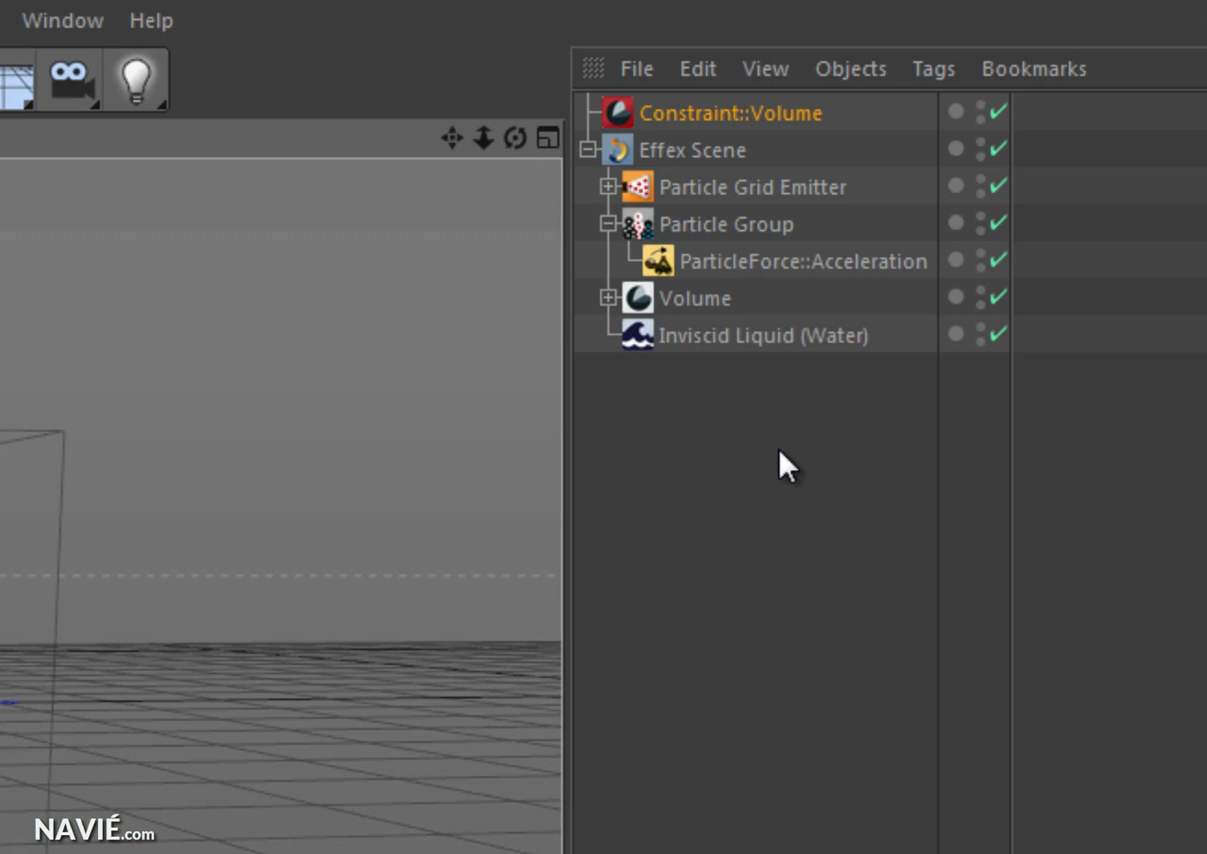
drag(677, 113, 712, 162)
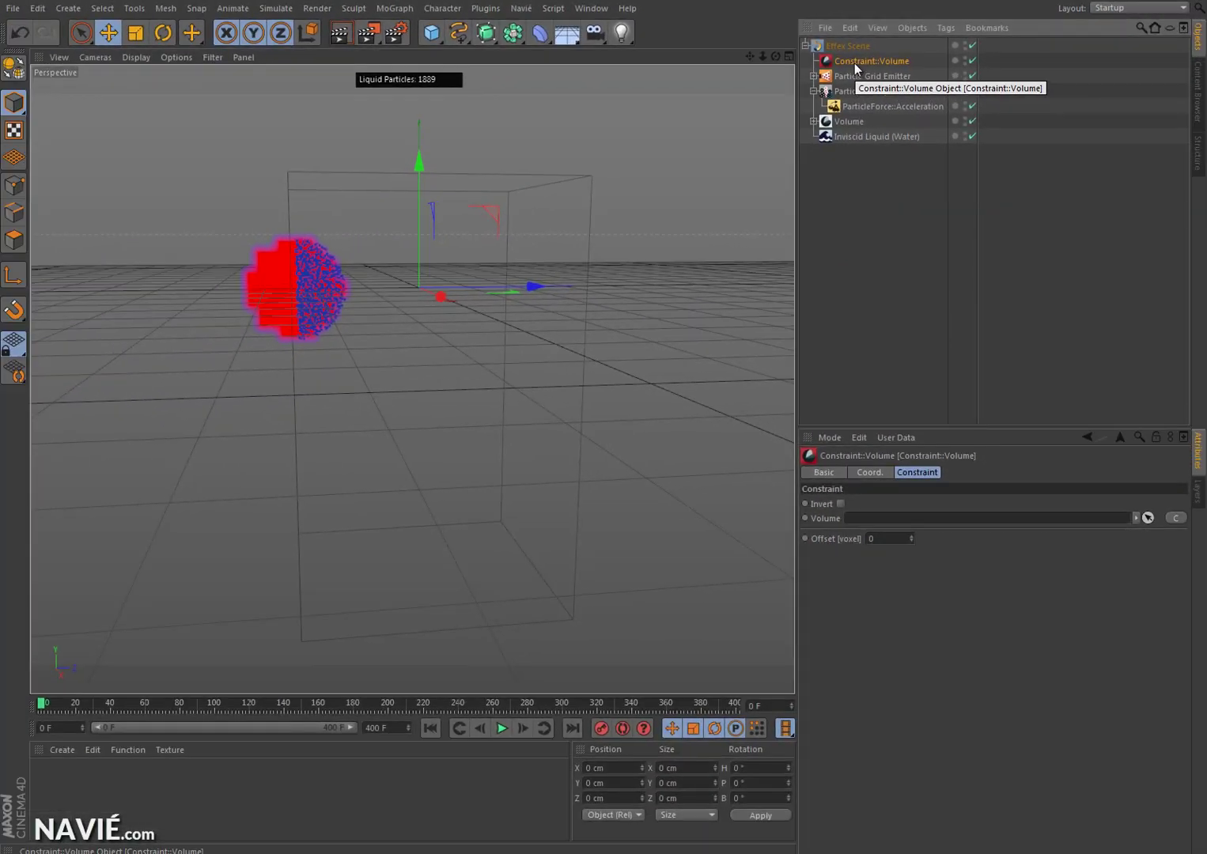
drag(809, 90, 812, 131)
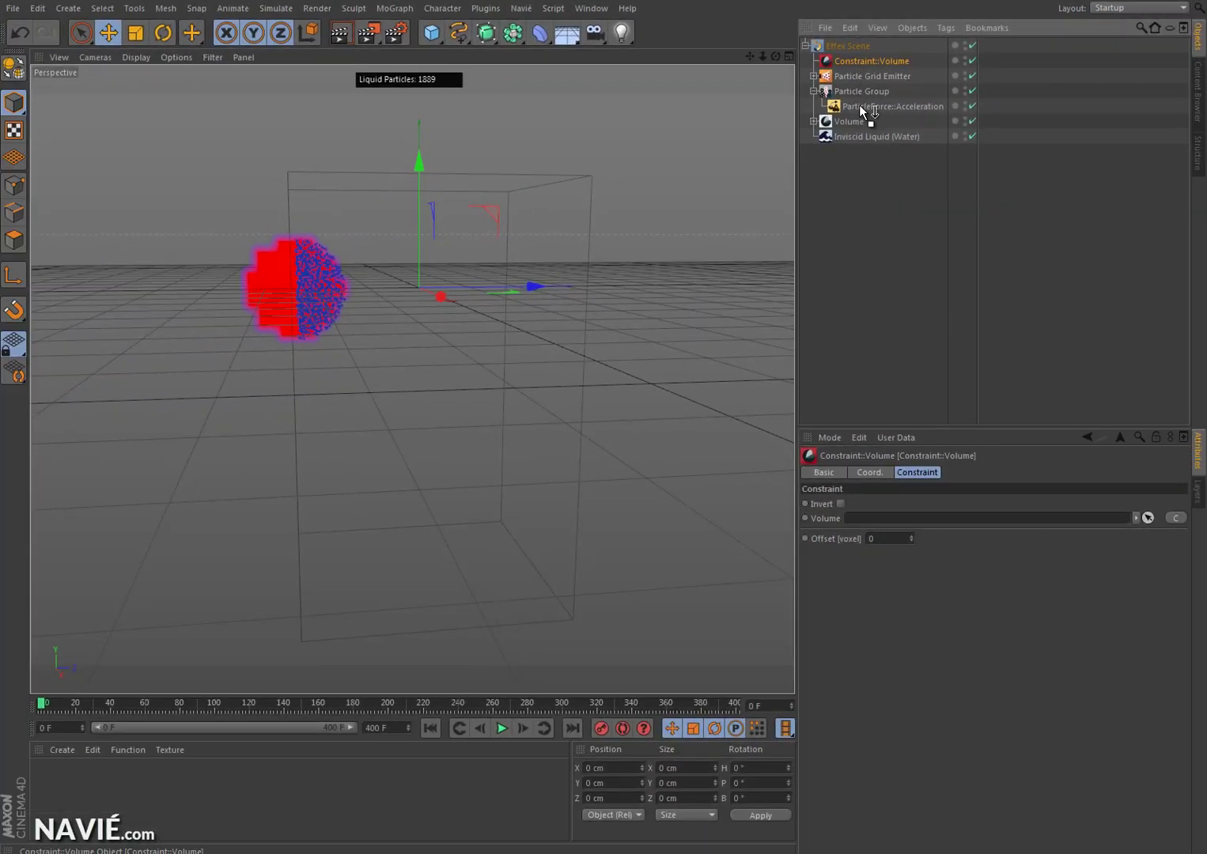
drag(859, 104, 860, 105)
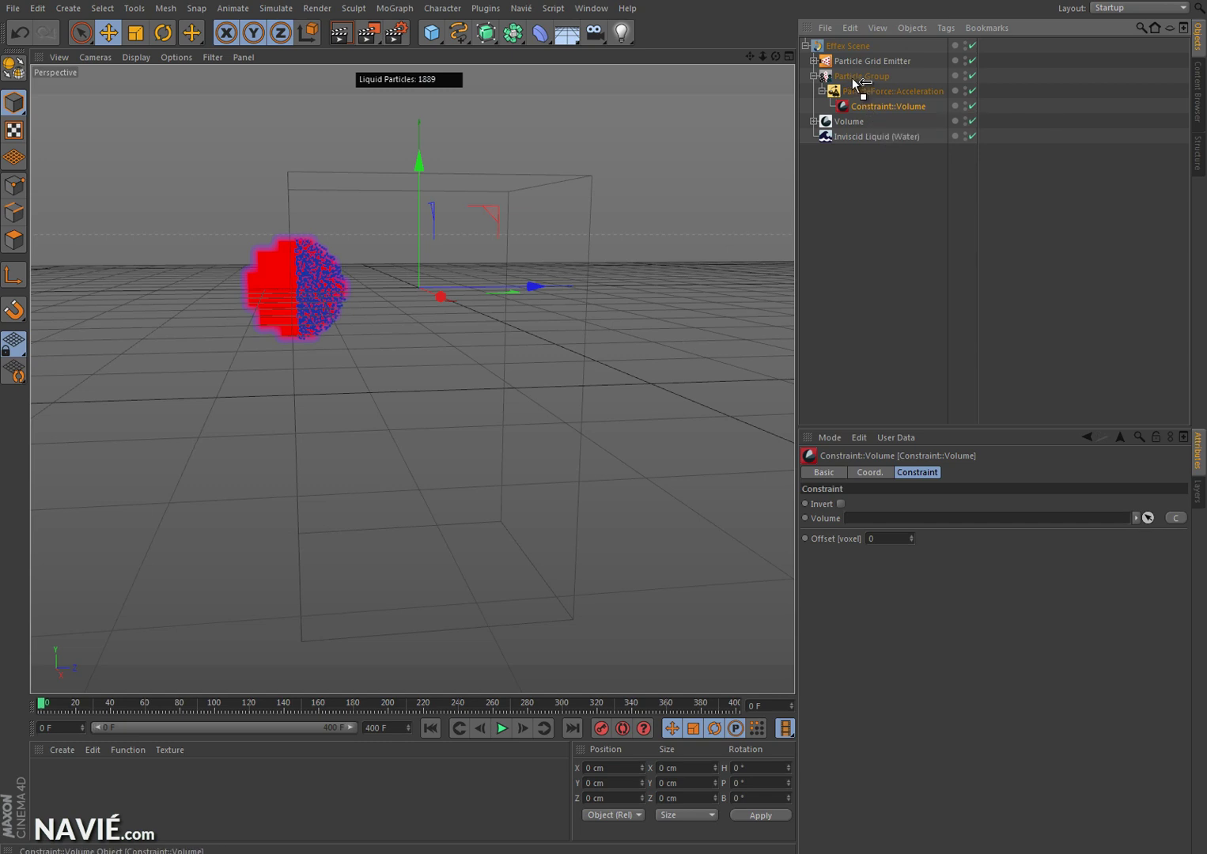
drag(866, 104, 850, 70)
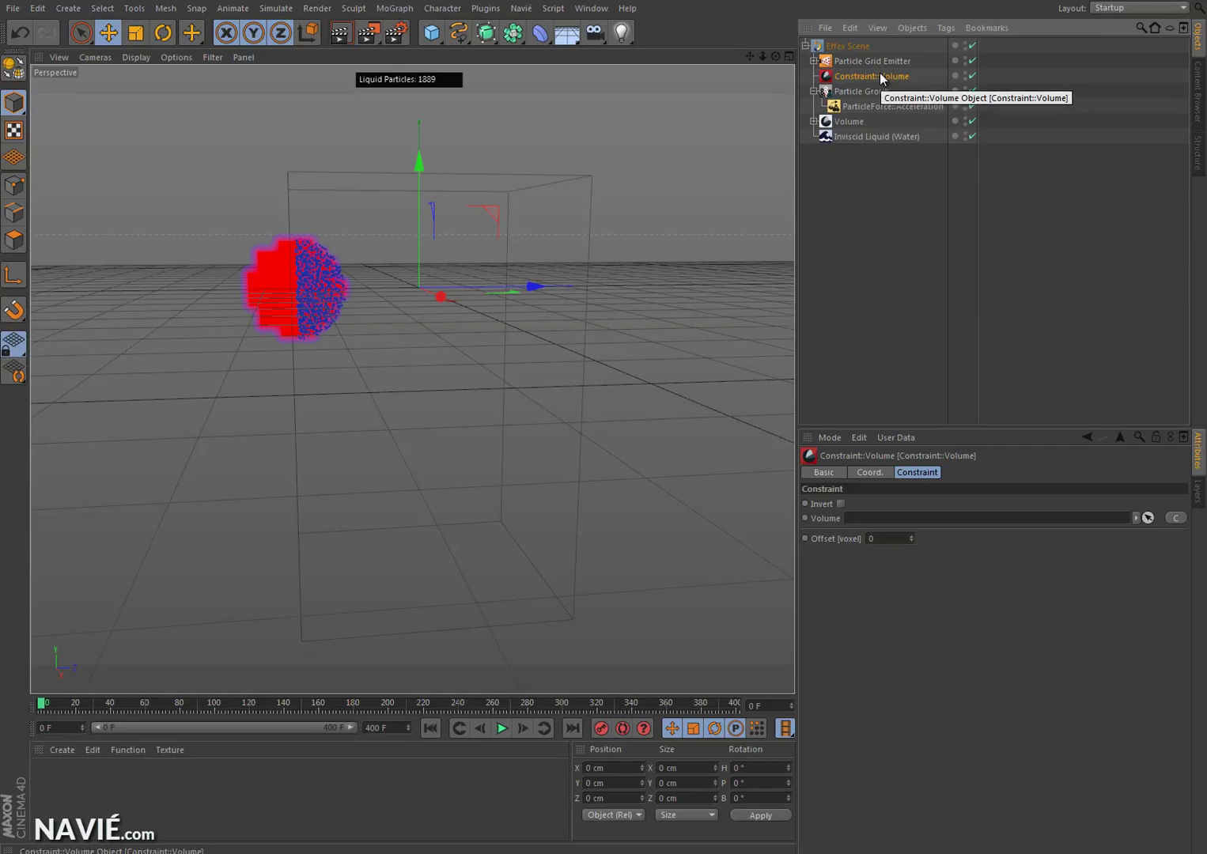
drag(880, 72, 876, 106)
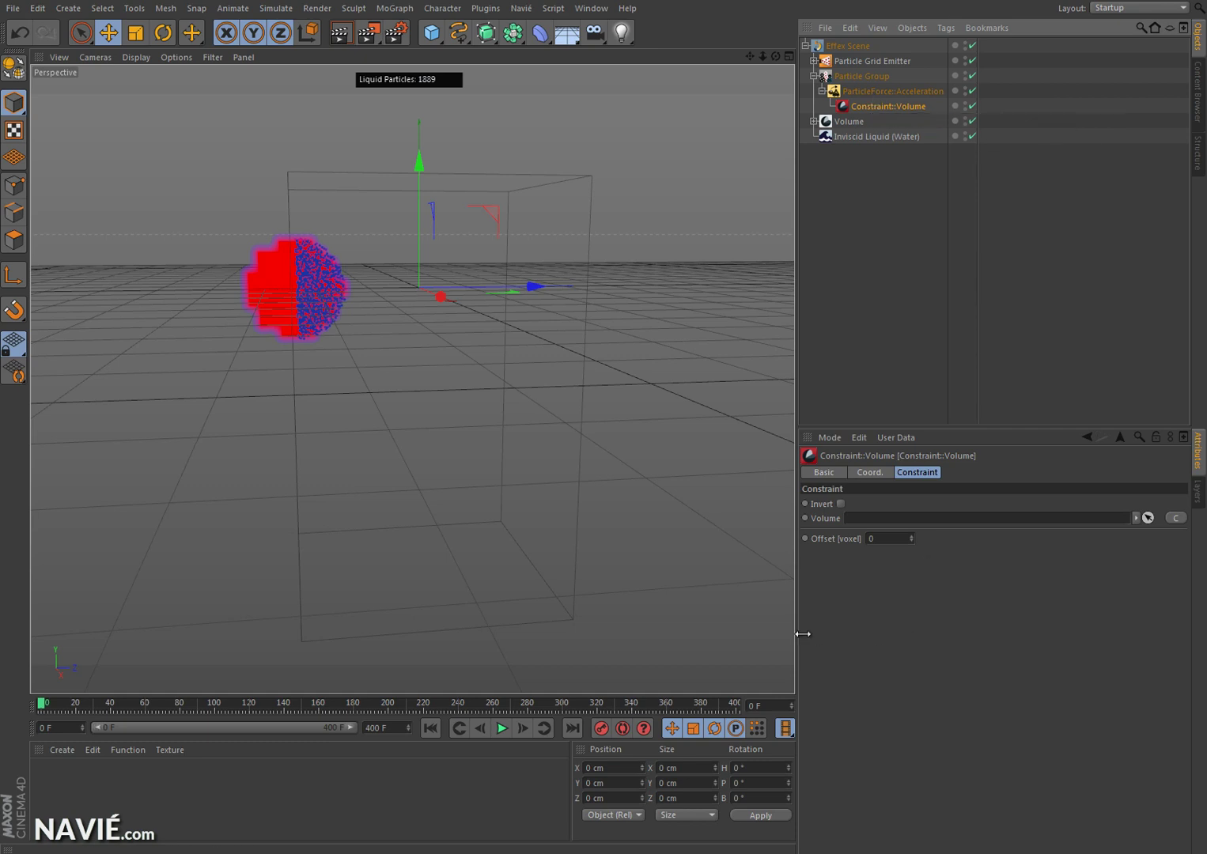
Link Constraint::Volume to Volume, add it to the Acceleration force's Constraints, and play.
click(1183, 520)
click(1150, 526)
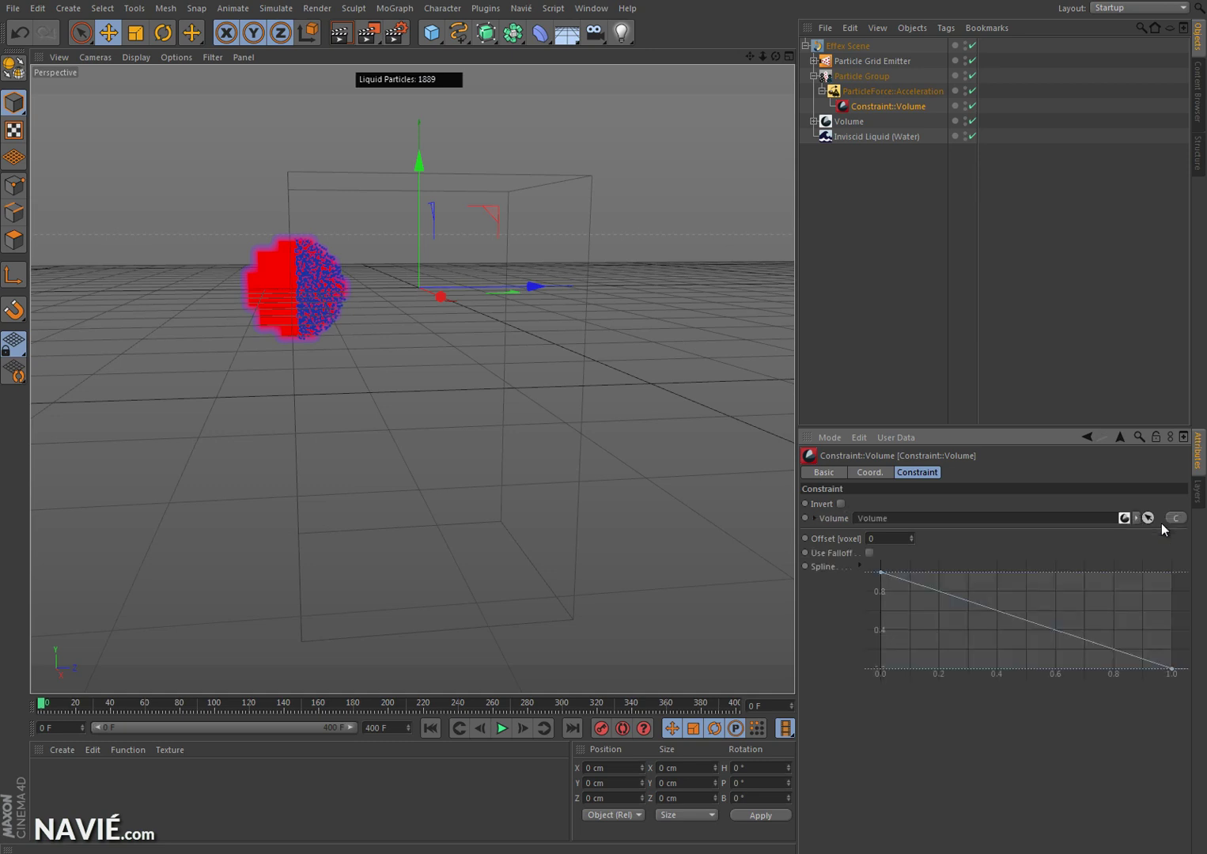
click(890, 92)
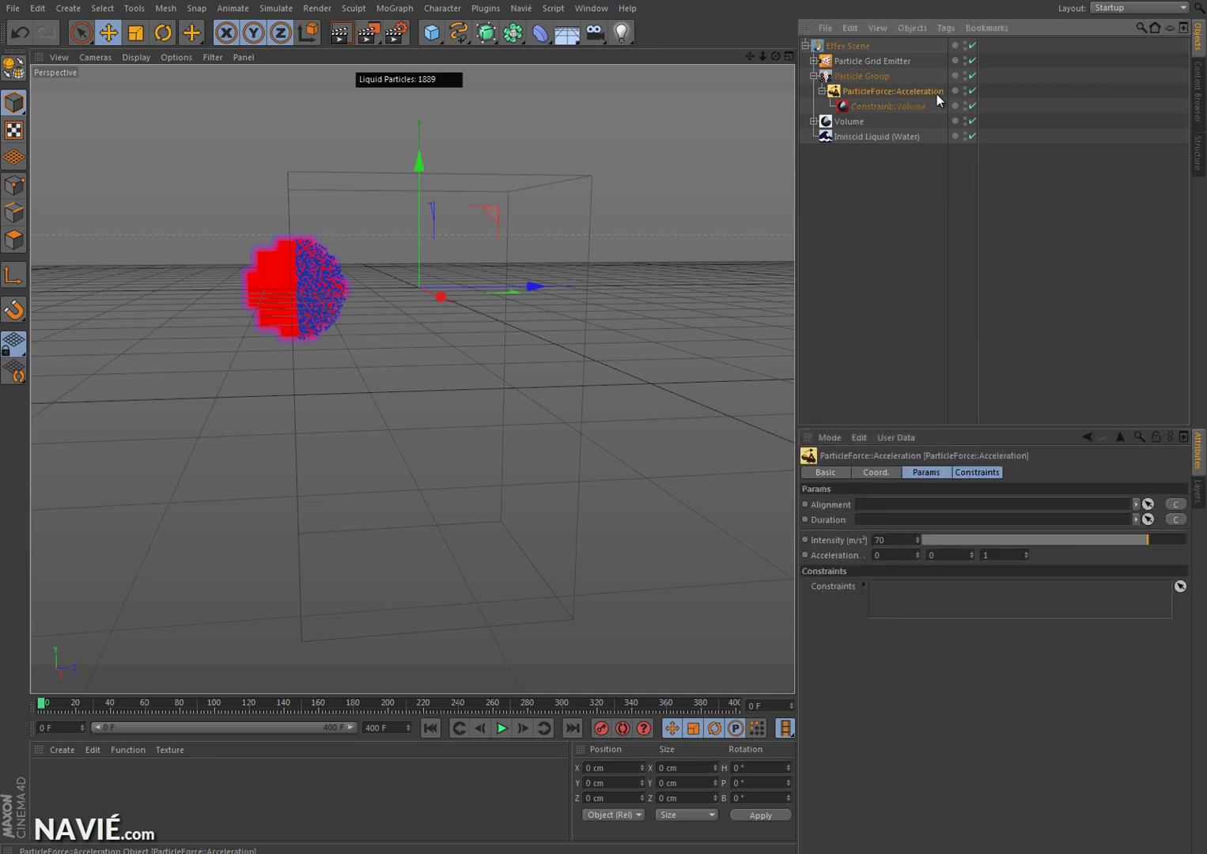
drag(903, 109, 904, 617)
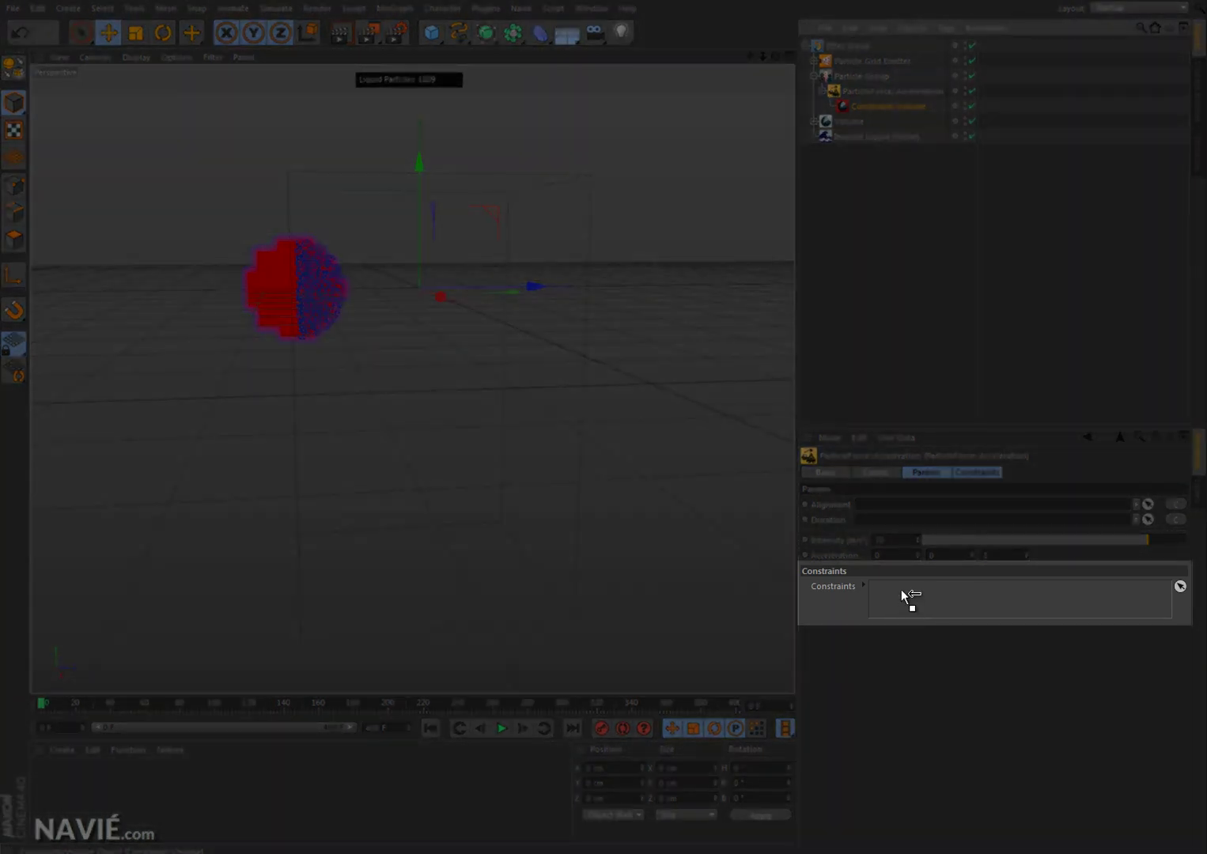
drag(901, 589, 901, 590)
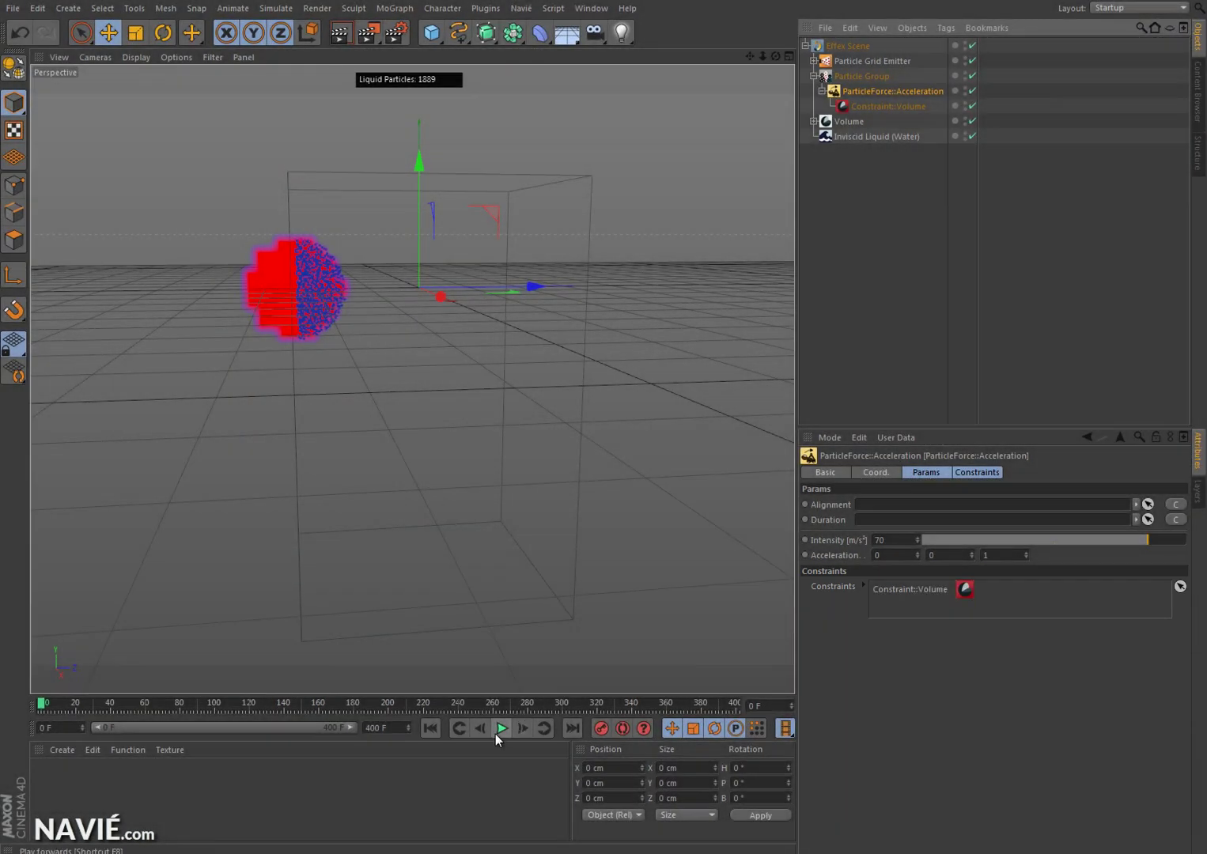
click(501, 729)
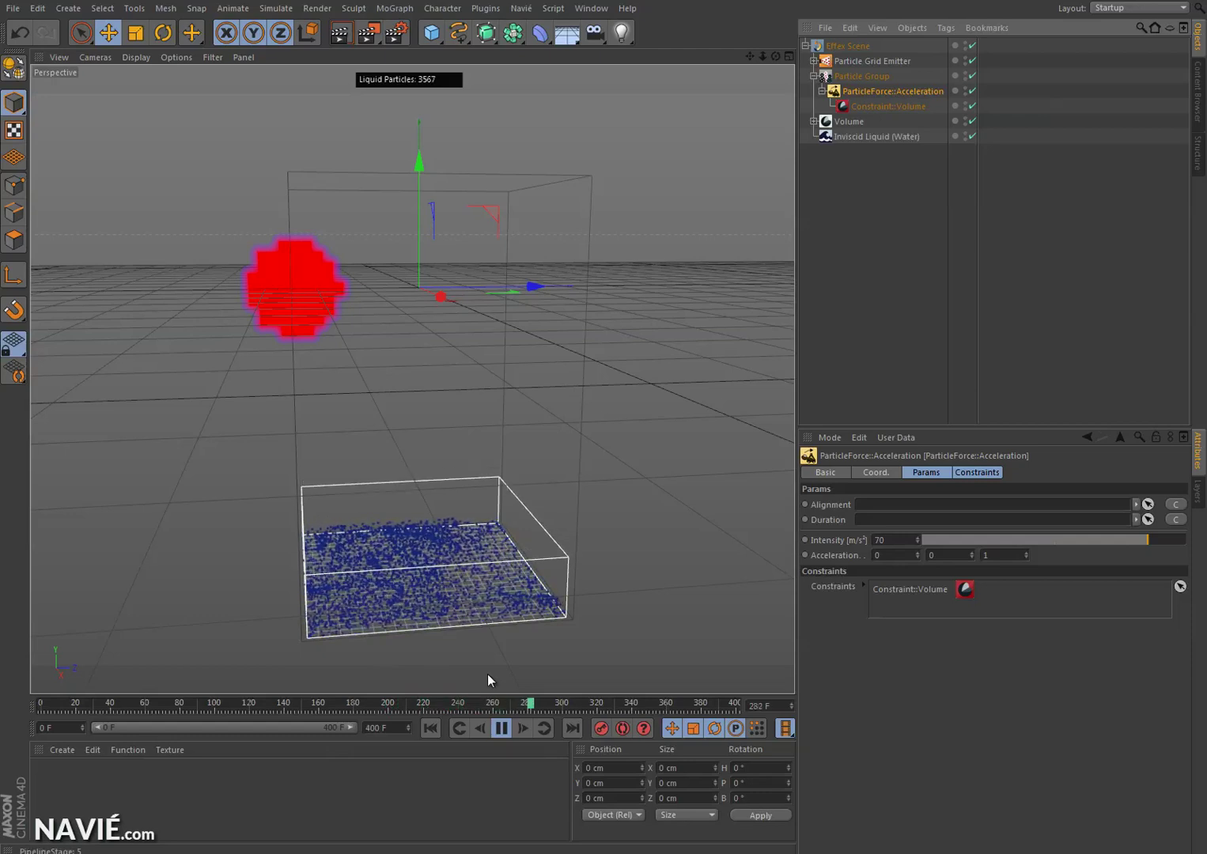
Pause and rewind to frame 0, then review Constraint::Volume and ParticleForce::Acceleration settings.
click(501, 728)
click(430, 728)
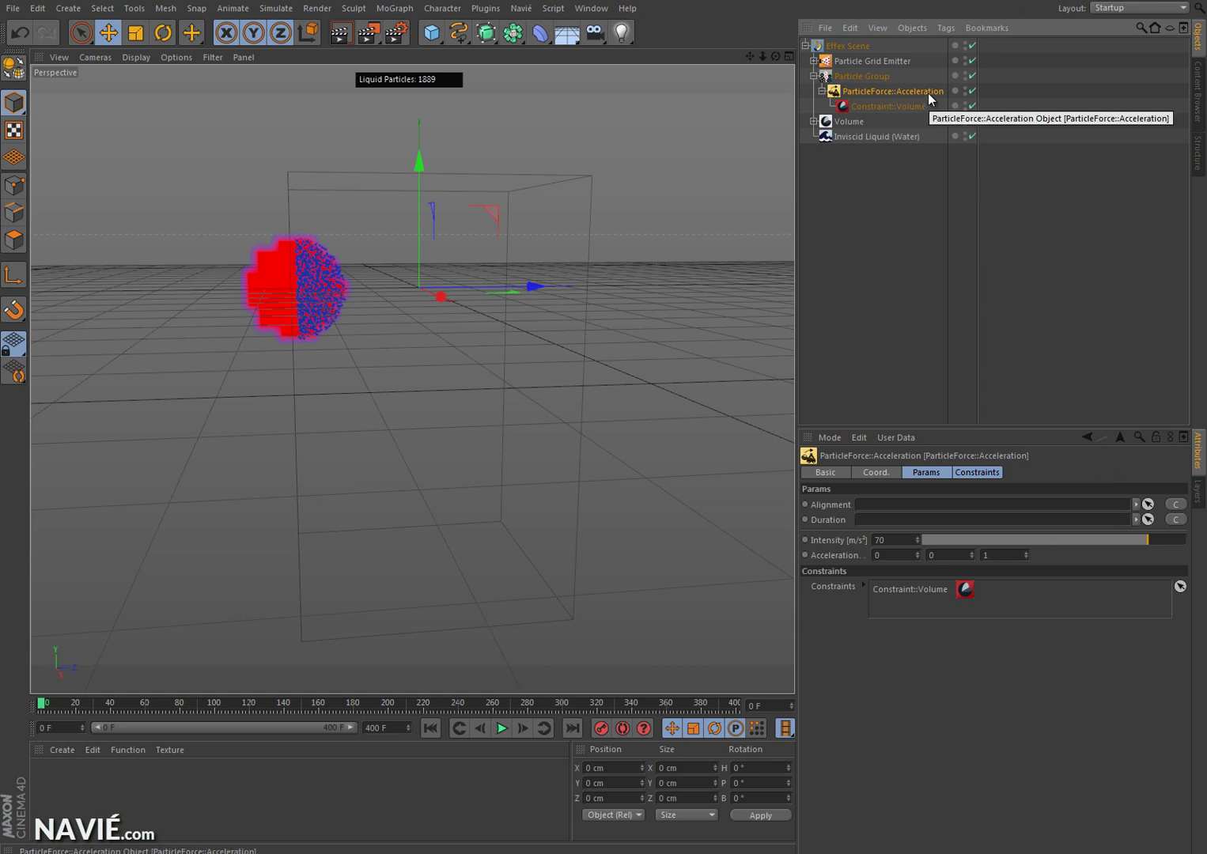
click(900, 107)
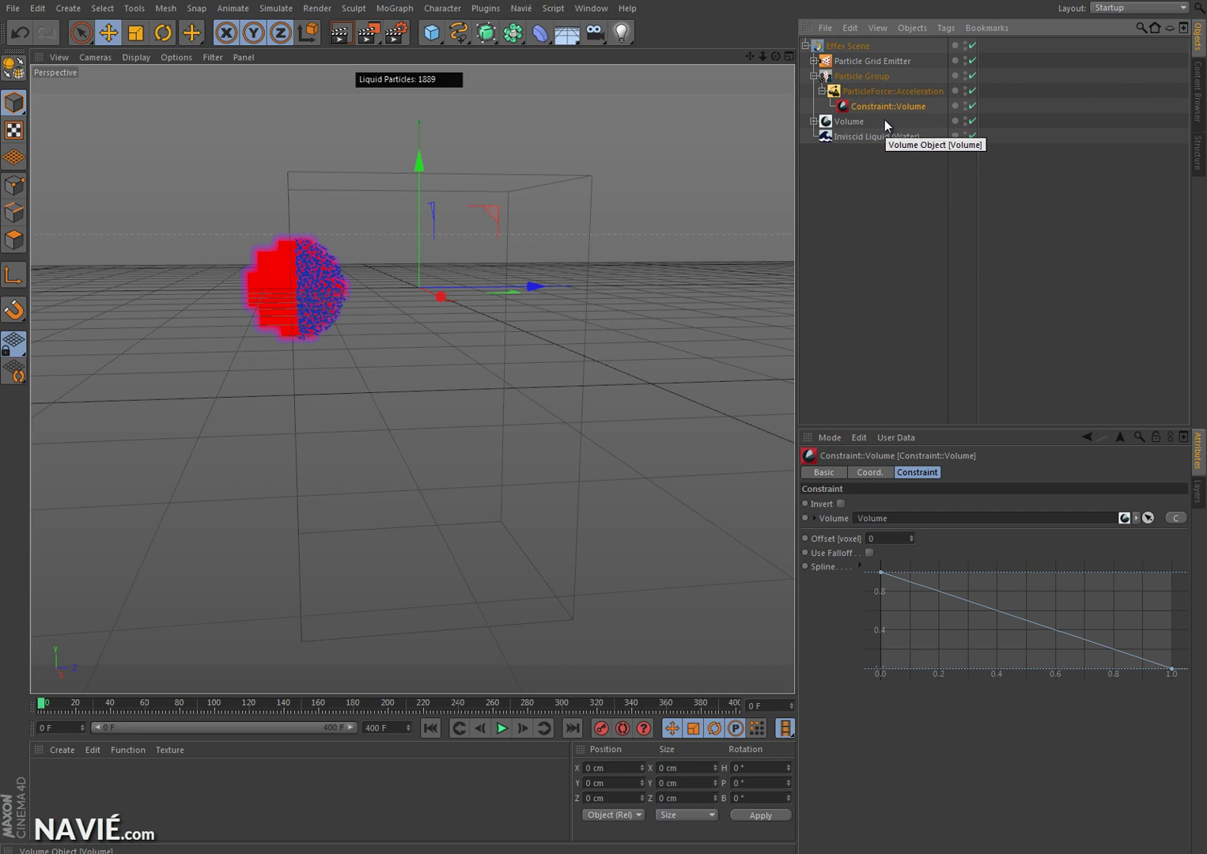
click(889, 89)
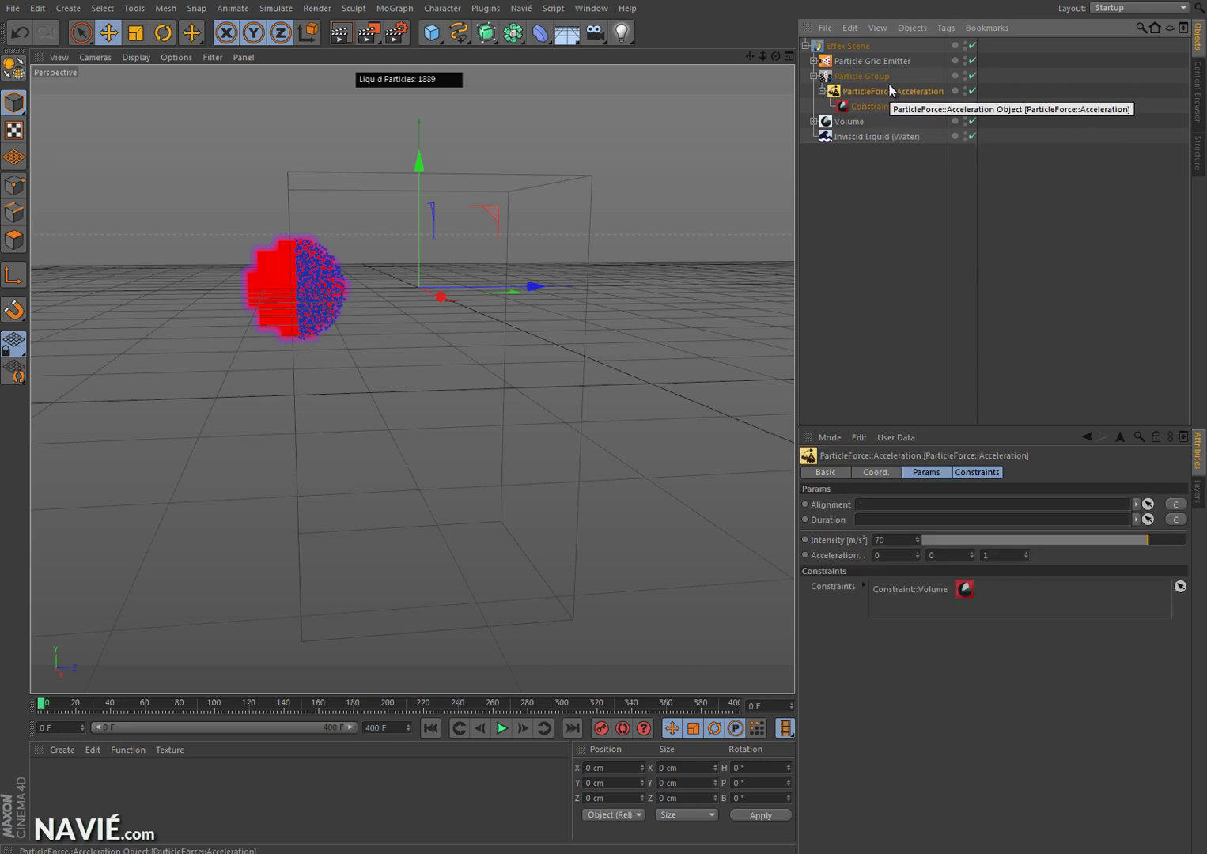